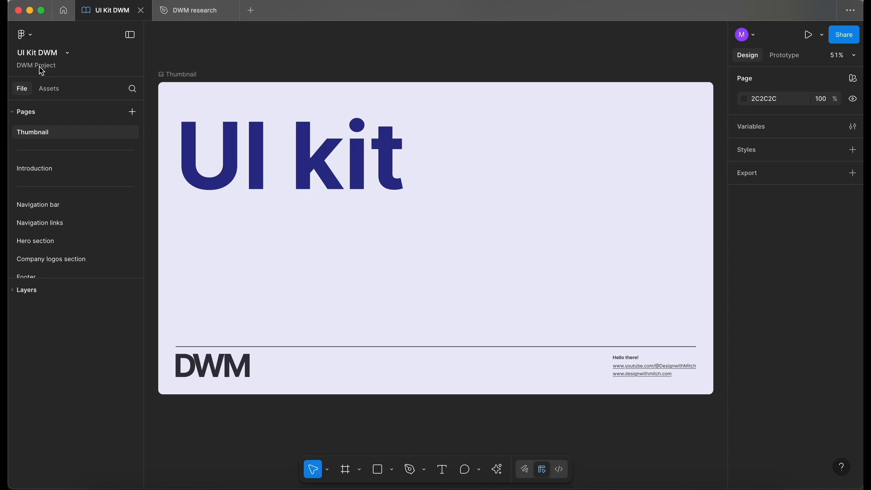
View the DWM Project's files and examine the Star rating and Price filters on the Courses/Merch wireframe in the DWM research file.
click(64, 10)
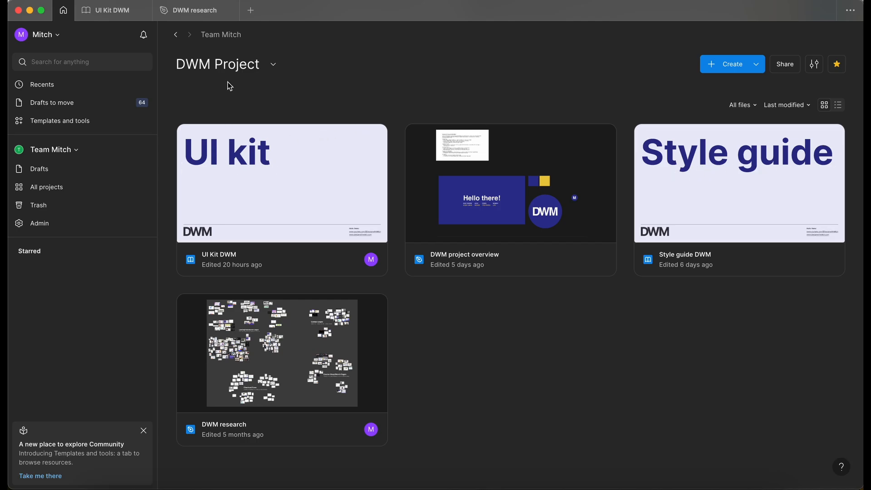
click(121, 10)
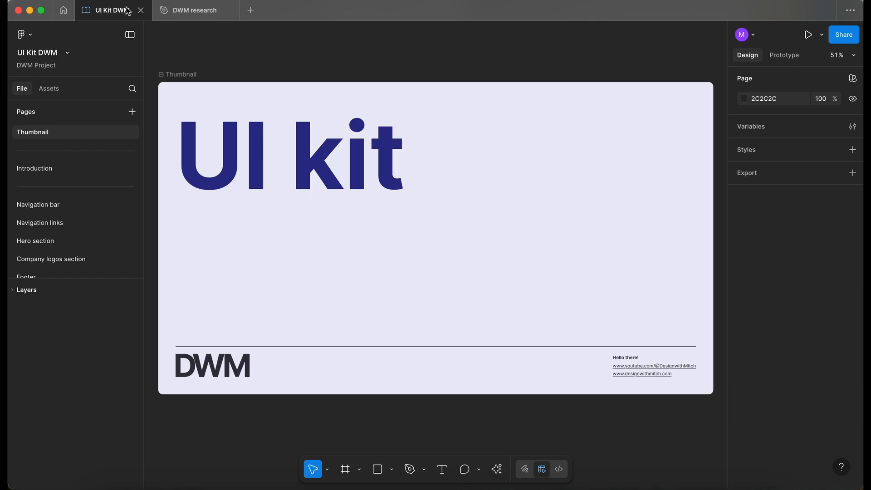
click(197, 15)
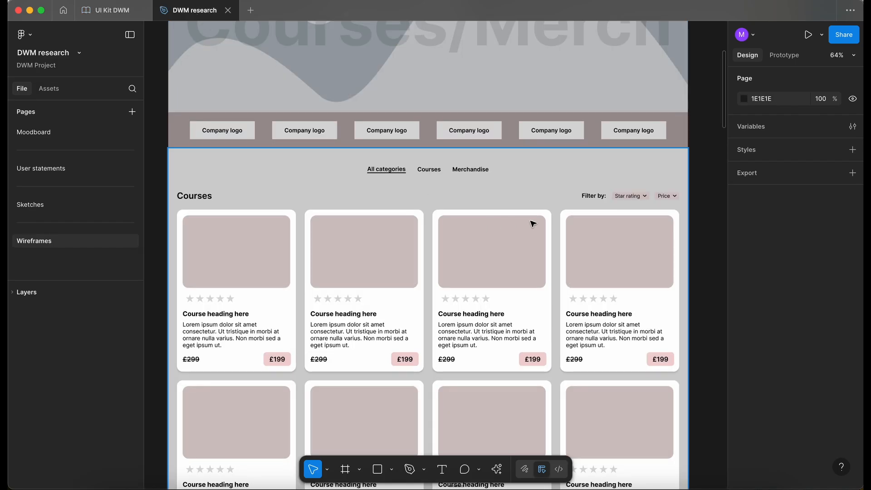
scroll(555, 228, up, 2)
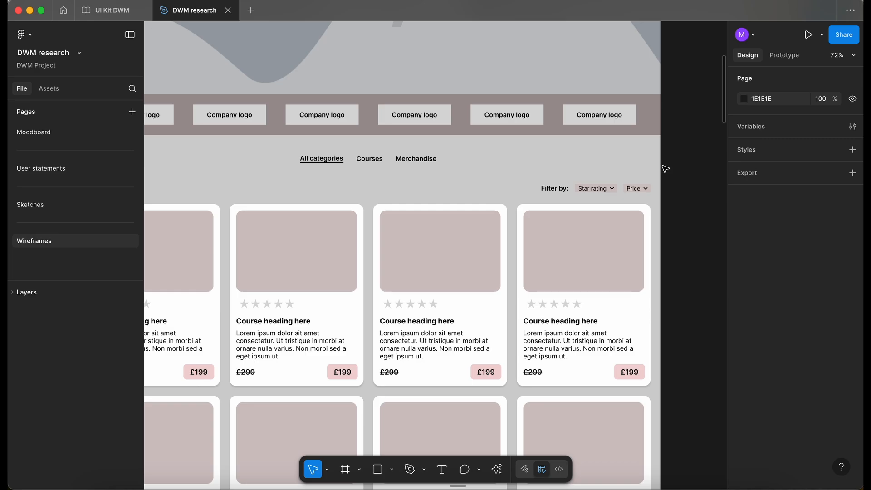
scroll(680, 169, down, 2)
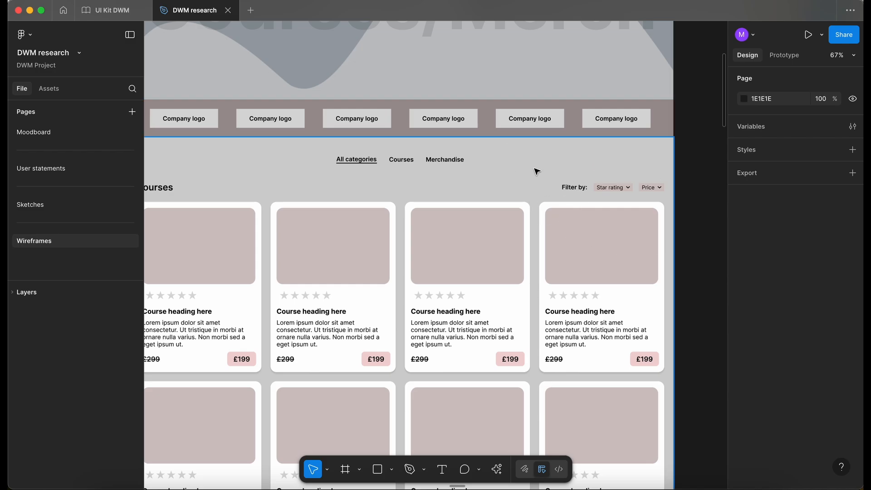
ctrl+scroll(537, 171, down, 3)
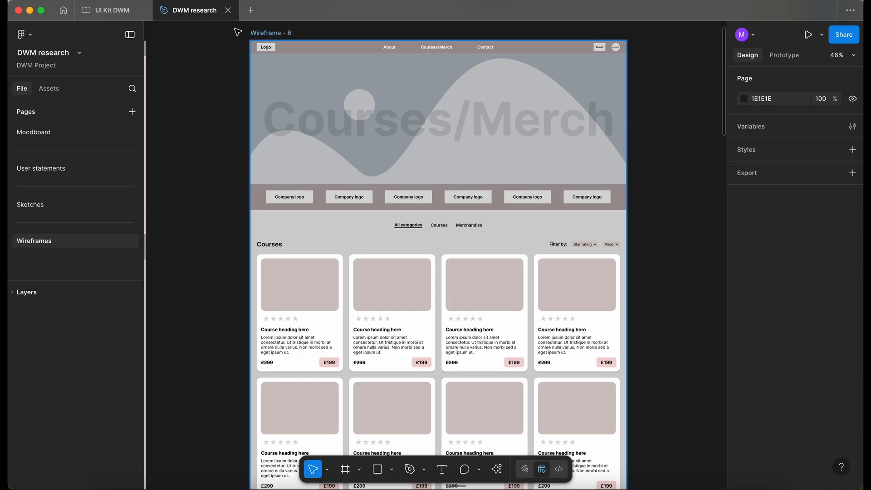
Add a page named Sort to the UI Kit DWM file, between the Text field and Star rating pages.
click(109, 12)
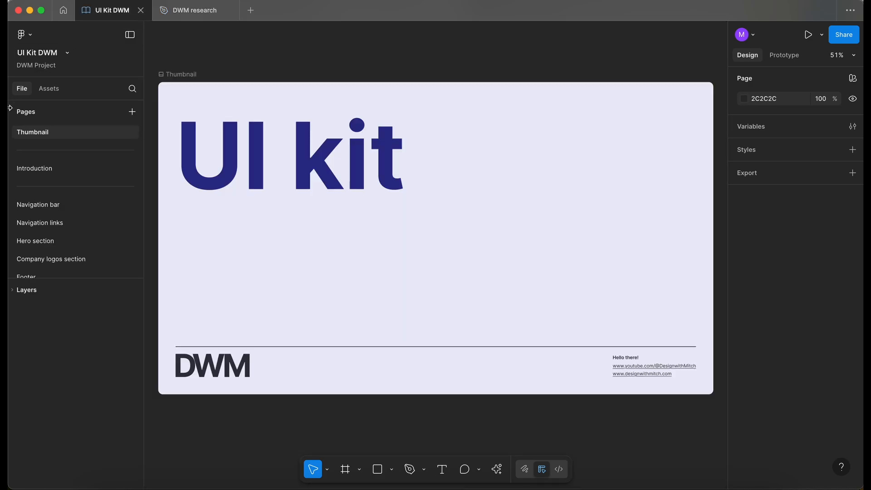
scroll(55, 225, down, 5)
click(132, 112)
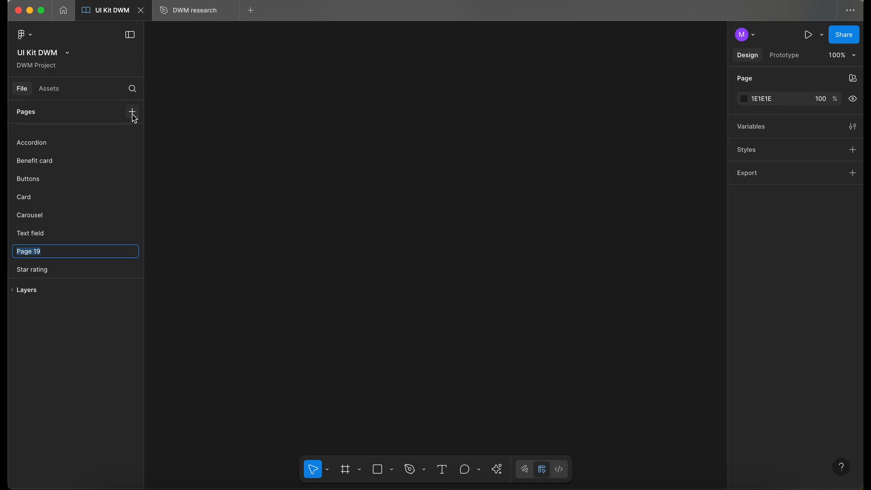
text(sr)
key(BackSpace)
text(ort)
key(Return)
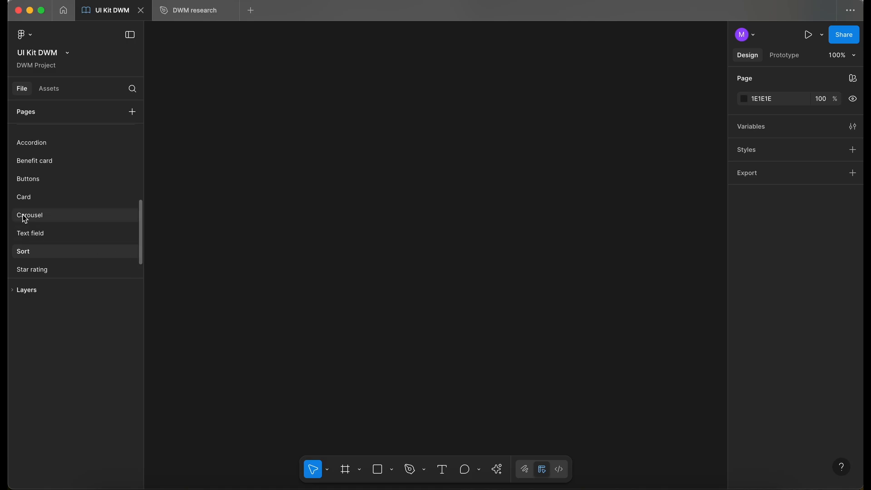
Bring the Navigation links documentation frame to the SortSelector page as the base of the Sort selector frame.
scroll(43, 233, up, 5)
click(60, 224)
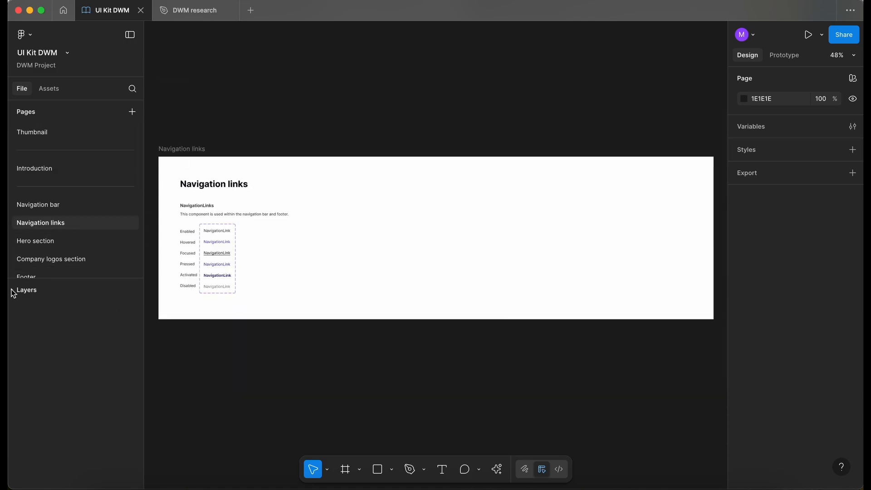
click(175, 156)
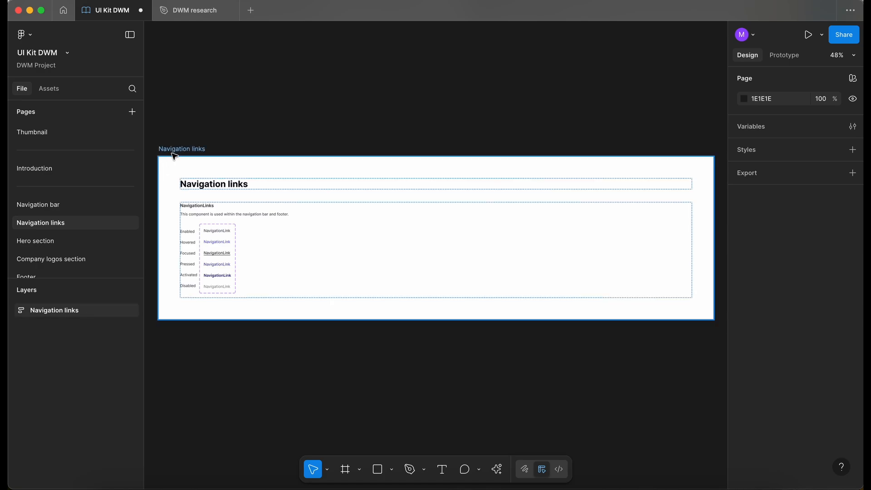
click(173, 150)
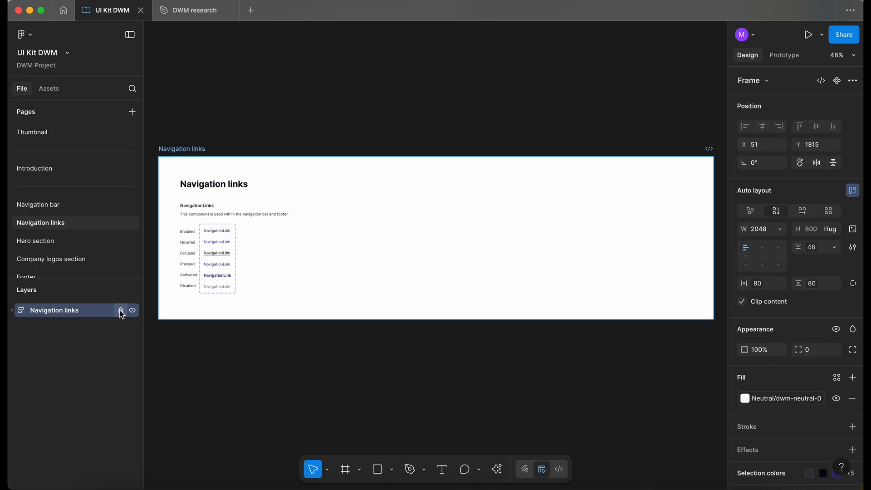
scroll(63, 218, down, 6)
click(61, 233)
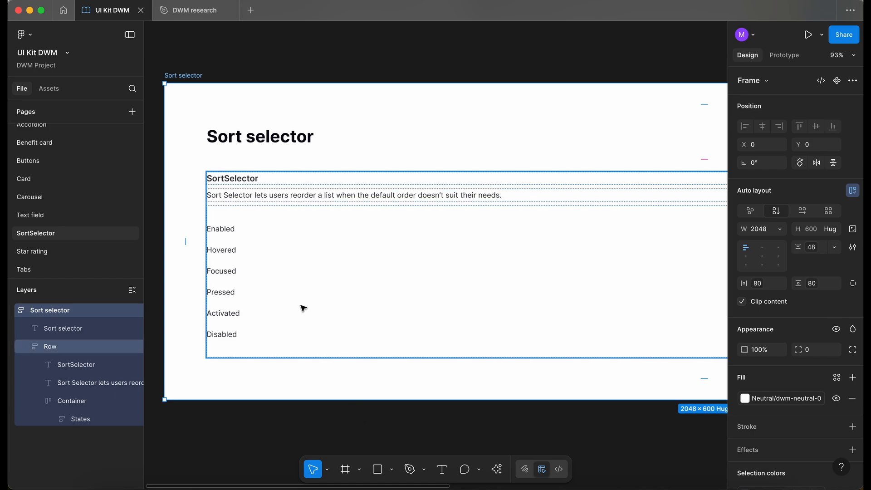
Draw a frame about 1196 × 1320 beside the Sort selector frame, level with its top edge, and name it Testing.
scroll(237, 107, down, 10)
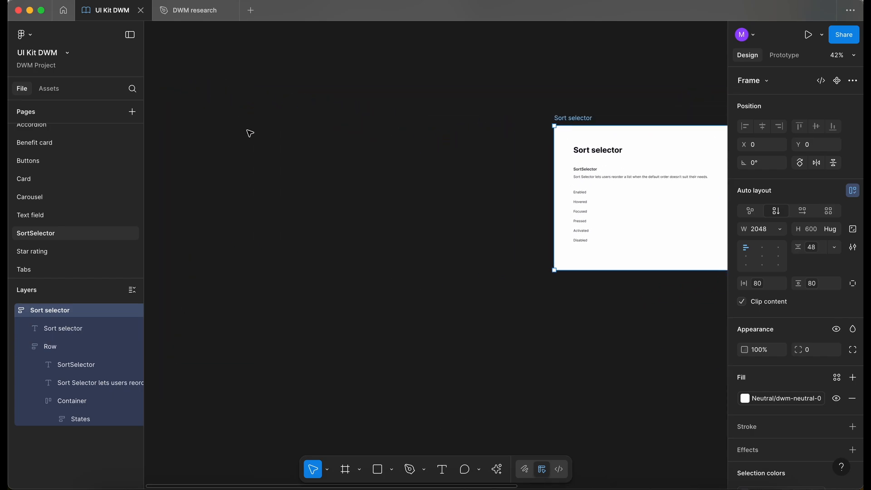
key(f)
drag(227, 112, 516, 430)
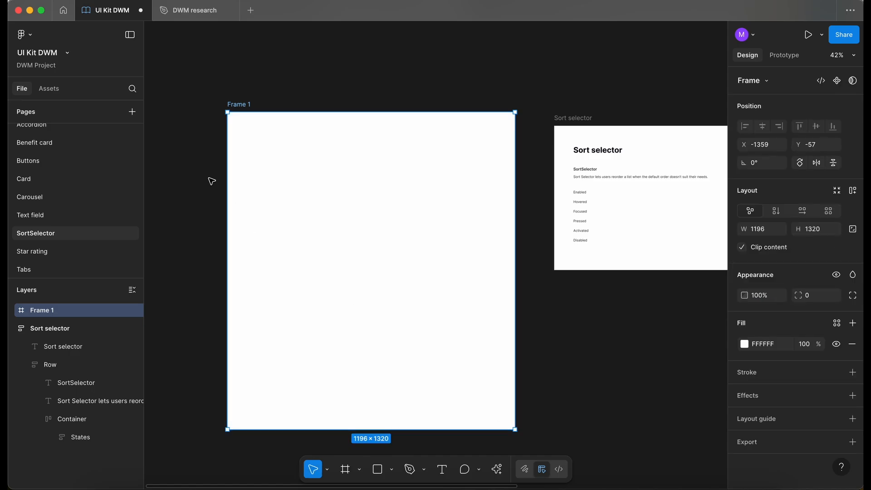
drag(240, 105, 239, 119)
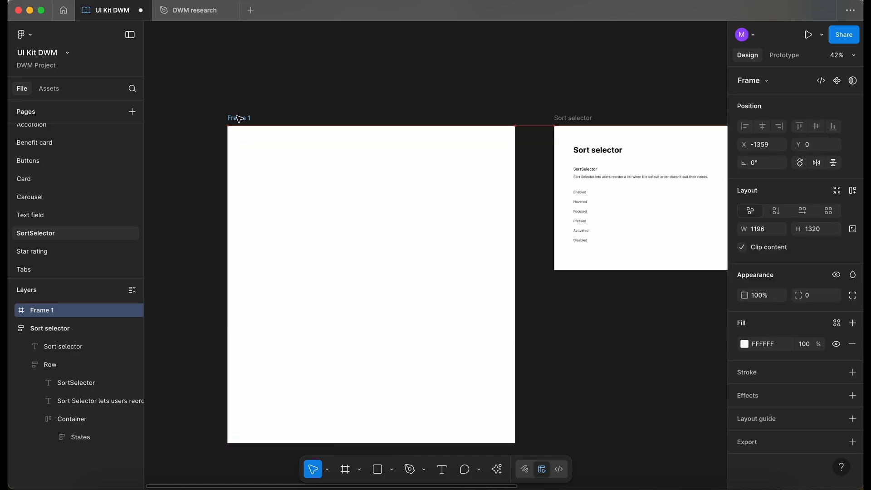
click(368, 88)
Copy the filter row from the Courses/Merch wireframe into the Testing frame and delete its "Filter by:" label.
click(196, 13)
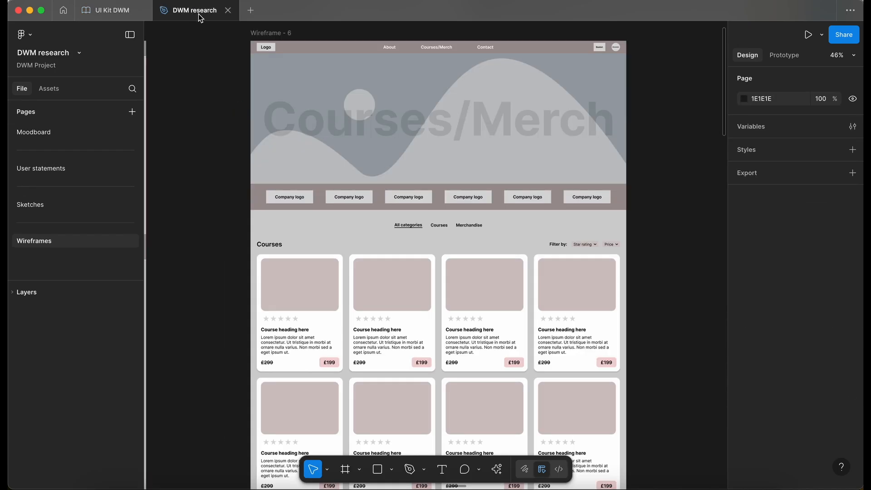
click(574, 248)
key(ctrl+c)
click(109, 10)
click(259, 159)
key(ctrl+v)
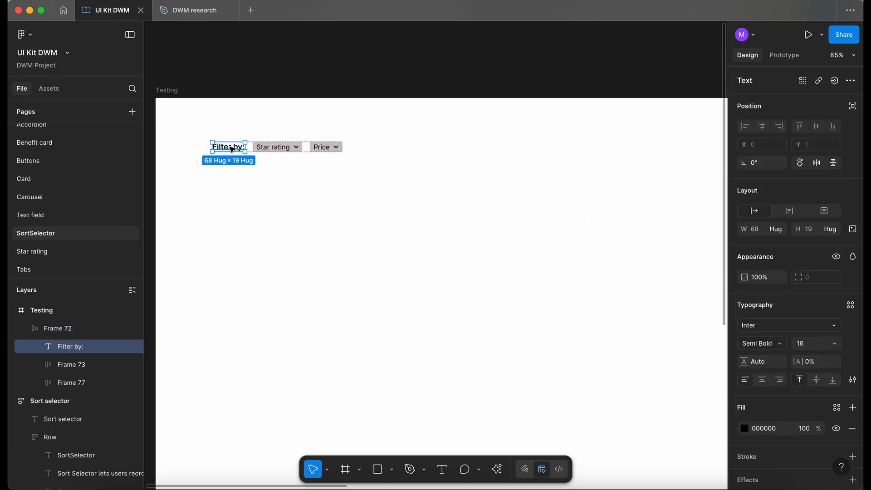
key(Delete)
Place a copy of the Star rating selector below the filter row in the Testing frame.
scroll(356, 192, up, 3)
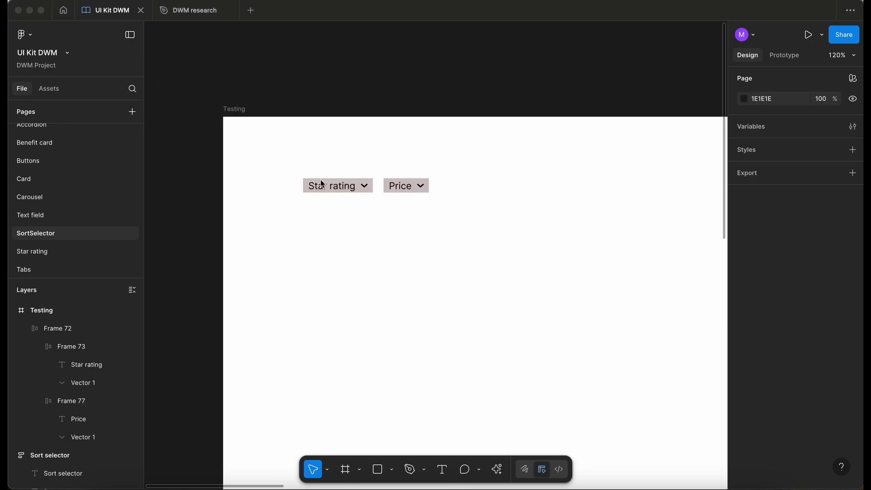
scroll(334, 142, up, 5)
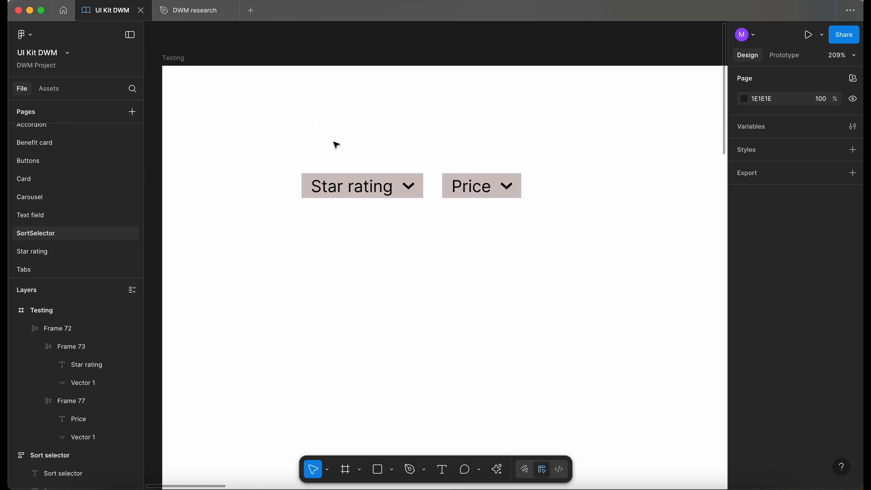
scroll(341, 133, down, 3)
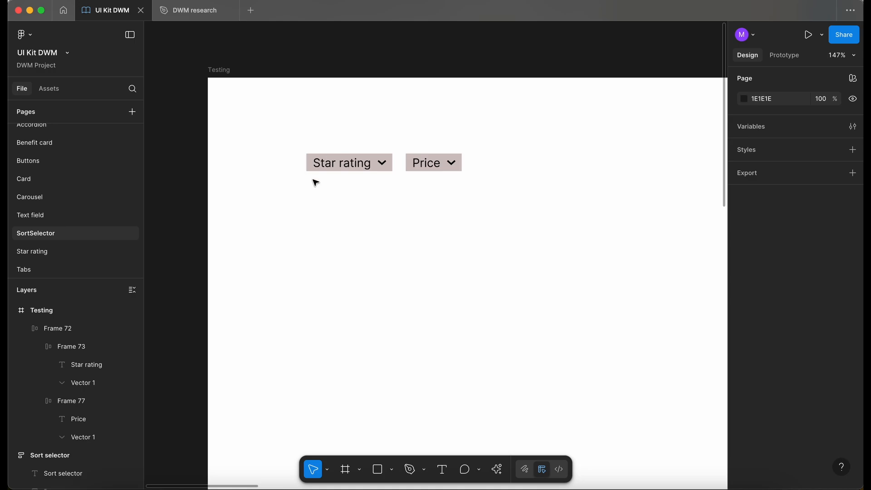
double_click(346, 169)
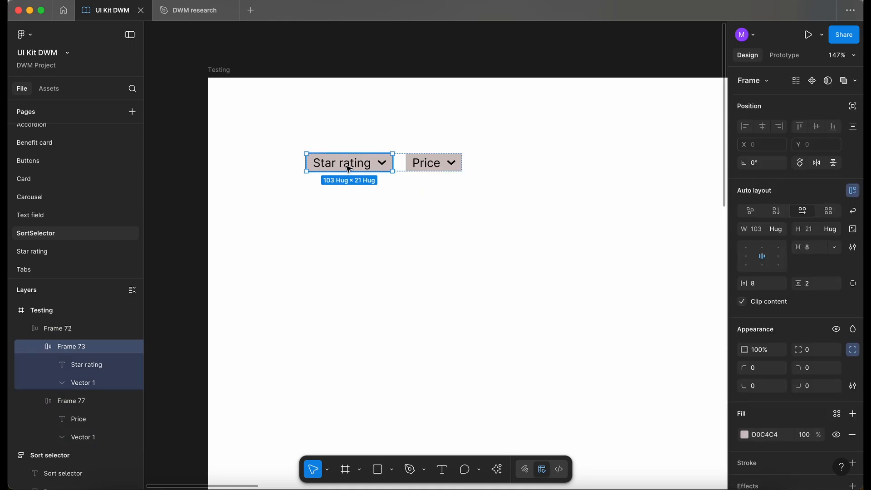
drag(348, 169, 334, 306)
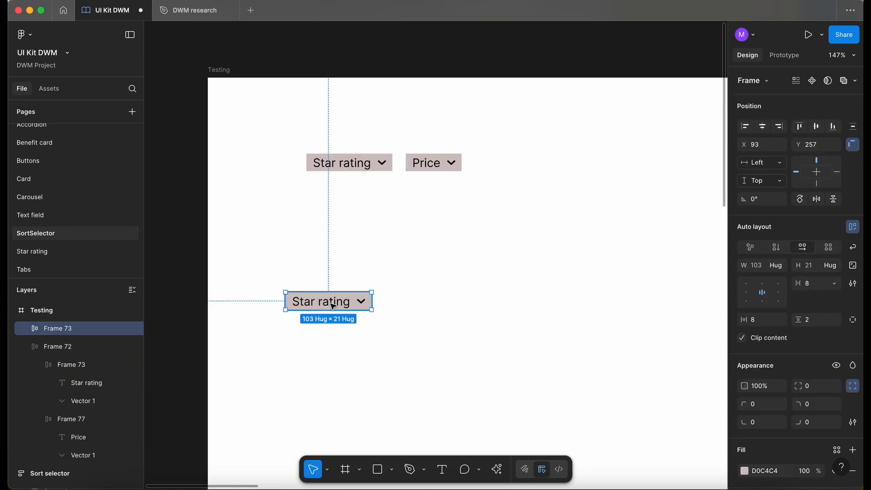
Make two copies of the Star rating label below the copied selector, reading "Price high to low" and "Price low to high".
scroll(333, 306, down, 3)
scroll(333, 306, left, 1)
double_click(338, 225)
drag(350, 226, 287, 291)
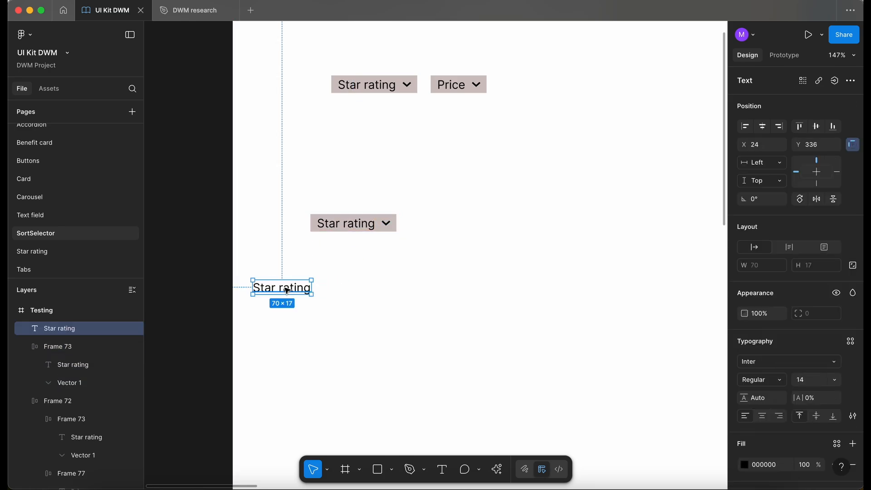
key(Return)
text(Price)
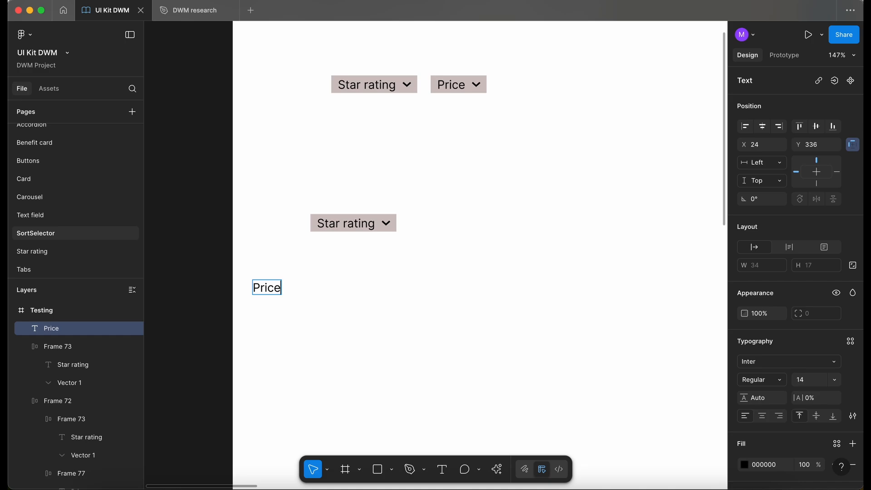
text( high to low)
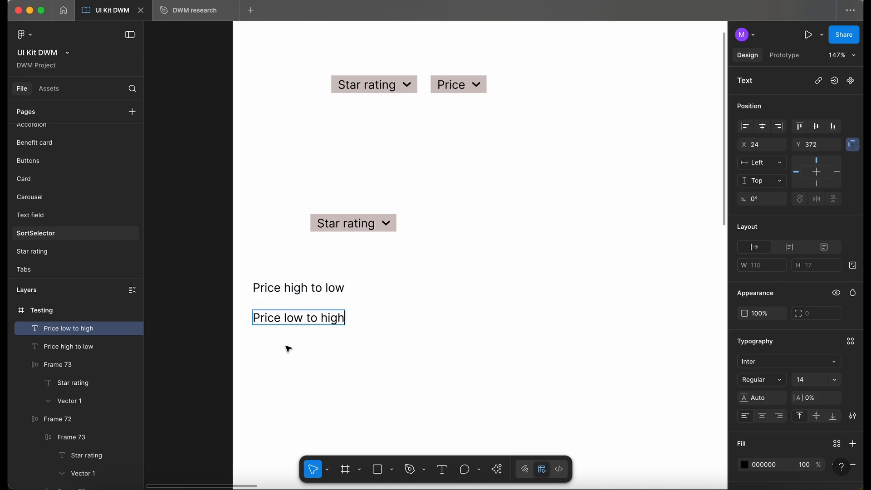
Duplicate the "Price low to high" text below itself and change the copy to "Rating highest first".
key(Escape)
key(super+d)
double_click(276, 353)
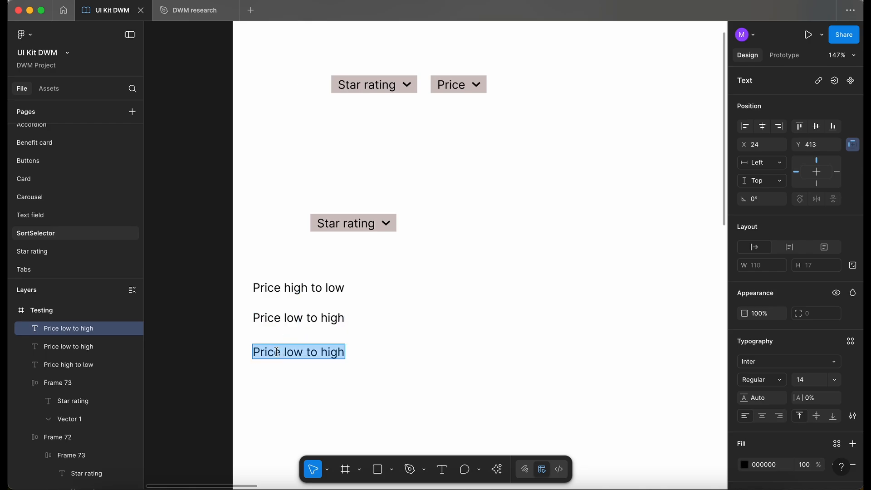
text(Rating)
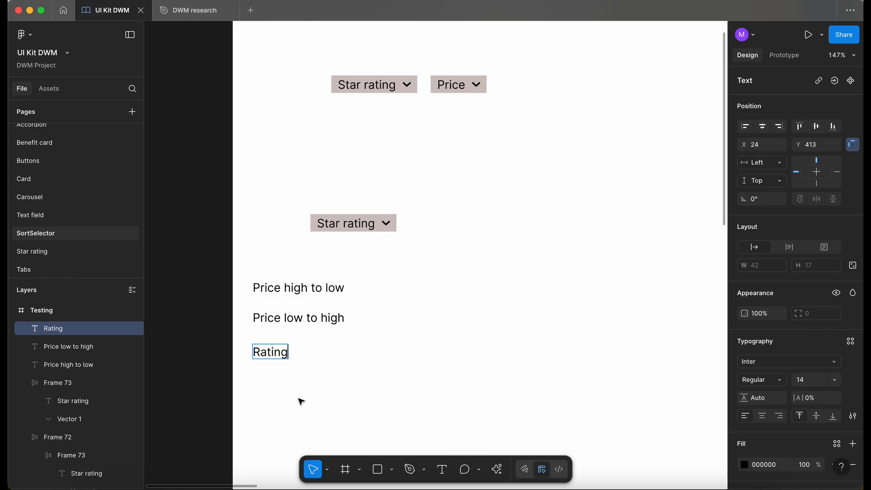
text( highest first)
key(Escape)
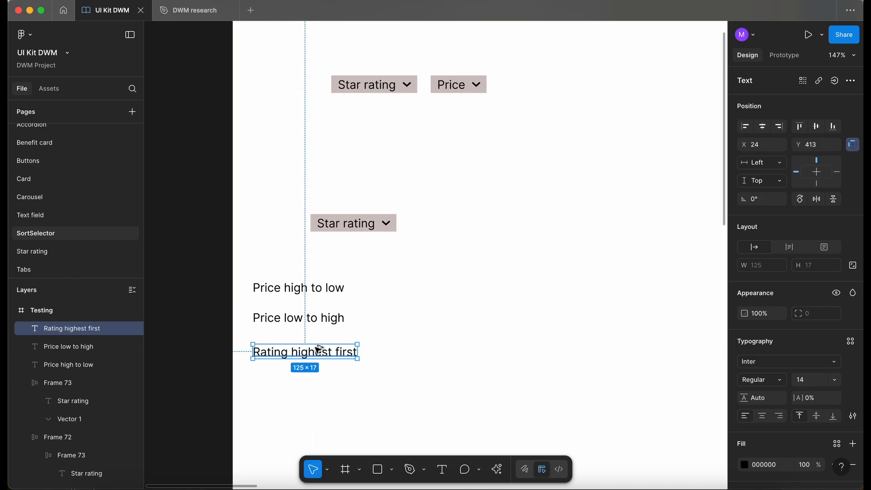
Duplicate the "Rating highest first" text just below itself and change the copy to "Rating lowest first".
alt+drag(319, 350, 311, 380)
double_click(310, 381)
double_click(311, 381)
text(lowest)
scroll(208, 281, down, 2)
click(163, 175)
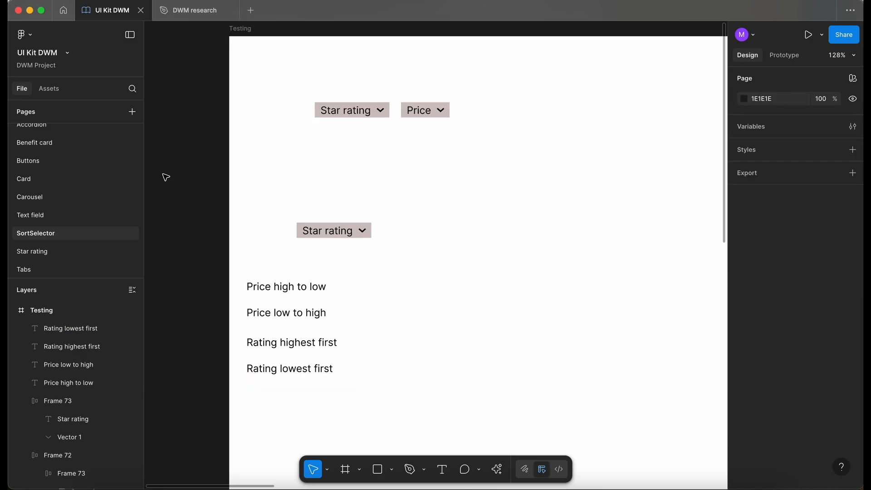
Examine the star ratings and prices on the course cards in the DWM research wireframe against the planned sort options.
click(190, 11)
scroll(523, 204, down, 2)
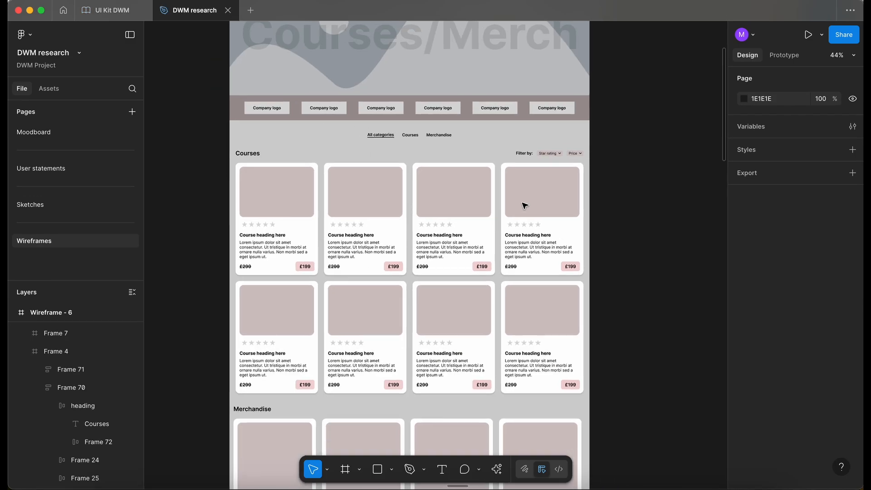
scroll(524, 206, down, 2)
scroll(522, 203, up, 5)
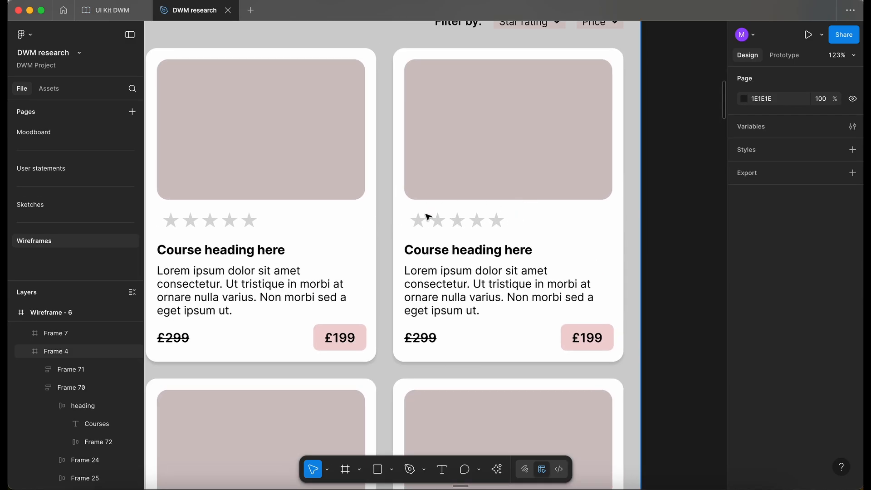
scroll(420, 189, down, 1)
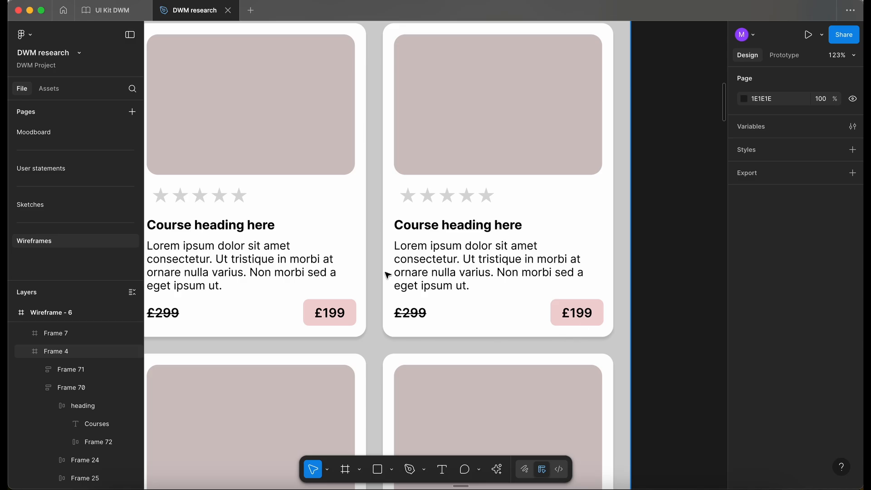
scroll(387, 275, down, 3)
scroll(387, 275, down, 5)
scroll(388, 275, up, 1)
scroll(387, 275, down, 2)
scroll(387, 275, down, 1)
scroll(387, 275, up, 5)
scroll(387, 275, up, 5)
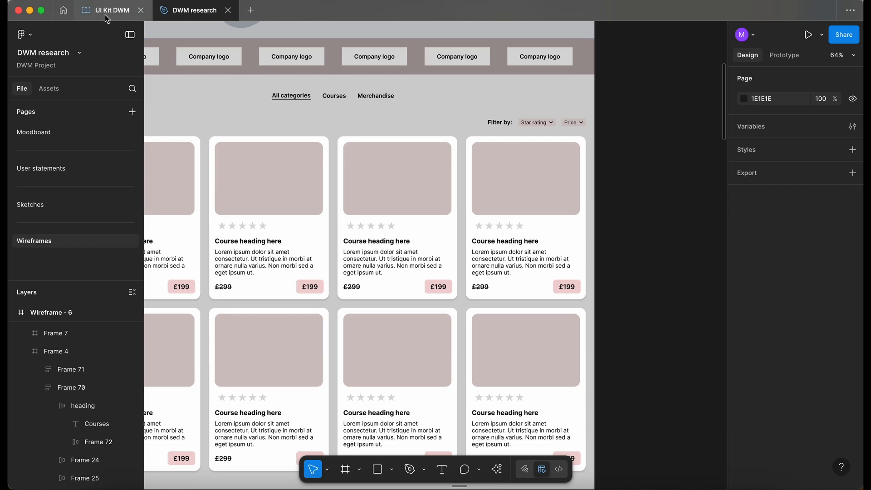
Switch back to the UI Kit DWM file and move the copied Star rating selector directly above the four sort option texts.
click(107, 13)
drag(222, 264, 315, 385)
scroll(211, 277, down, 3)
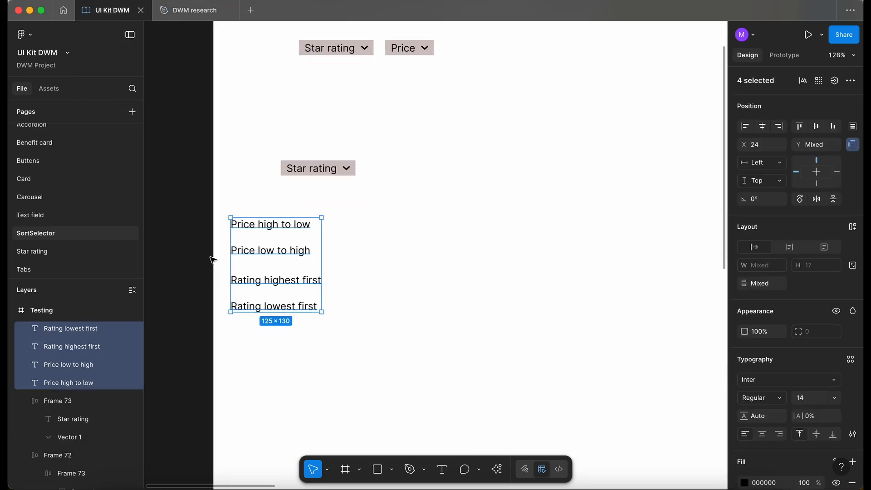
click(212, 189)
drag(245, 149, 391, 179)
drag(308, 174, 260, 187)
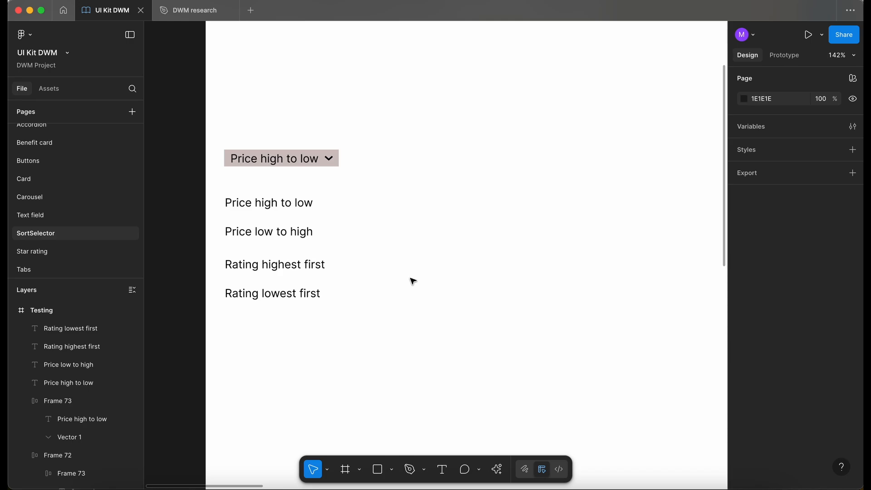
Move the selector together with its four sort options toward the middle of the Testing frame.
key(shift+1)
drag(195, 158, 316, 281)
drag(279, 216, 445, 279)
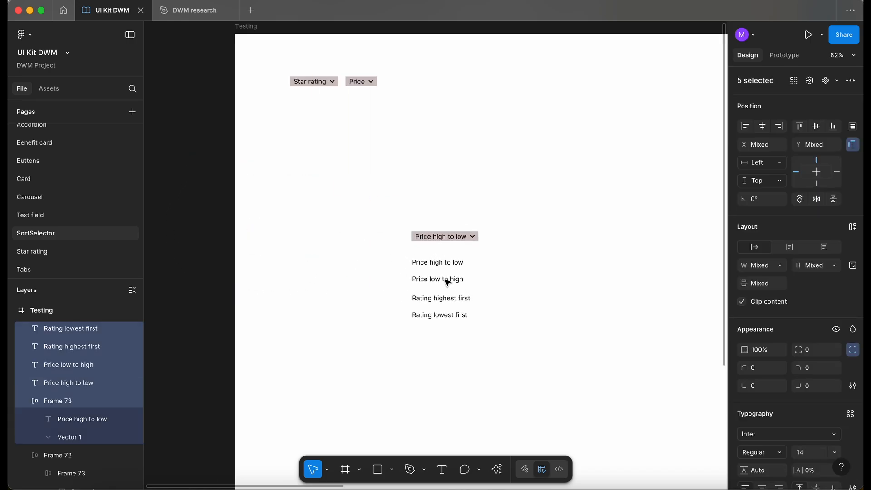
scroll(446, 280, right, 2)
scroll(445, 280, down, 1)
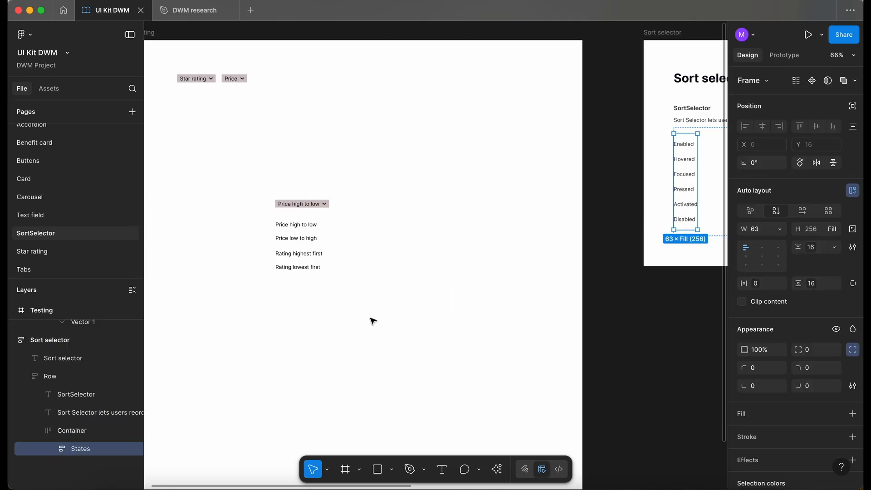
scroll(321, 273, up, 5)
click(400, 275)
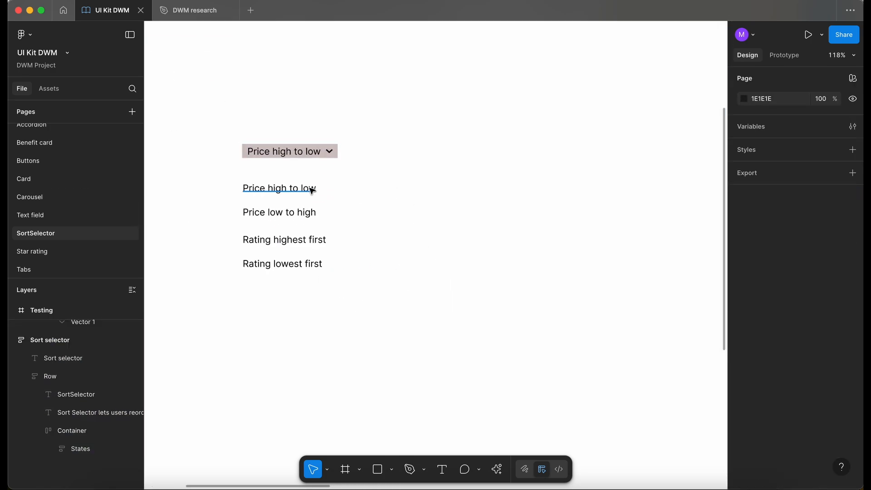
Draw a frame about 176 by 154 around the four sort options and fill it with white (FFFFFF).
key(f)
drag(228, 177, 349, 284)
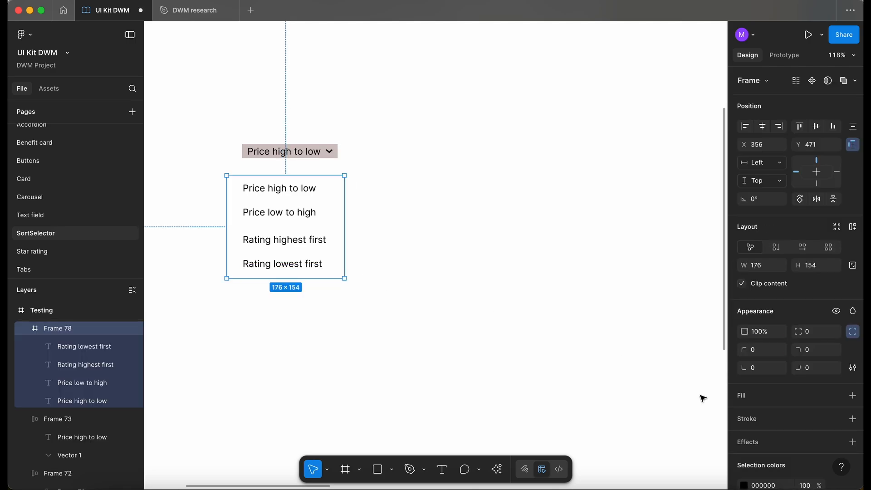
click(837, 396)
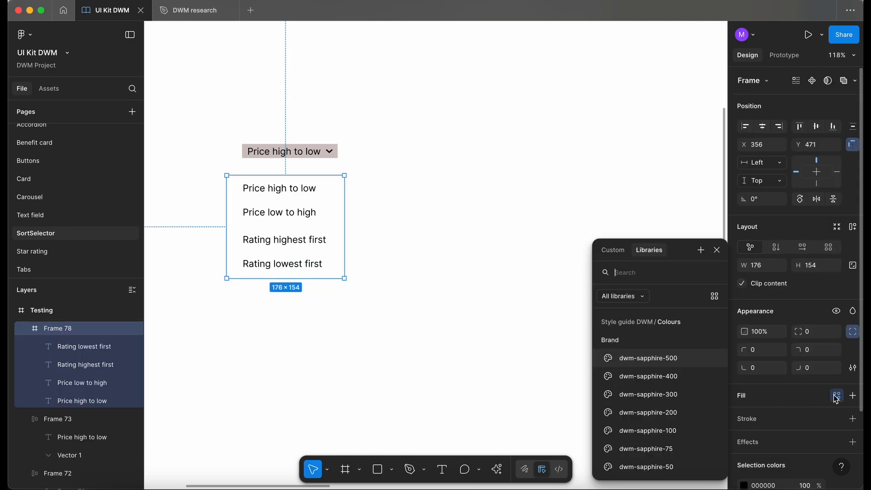
click(853, 396)
drag(629, 316, 534, 309)
key(super+z)
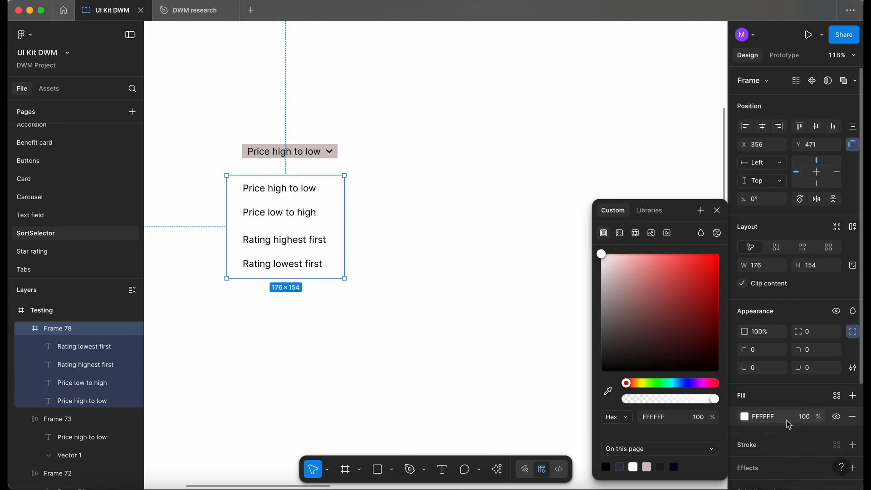
Add the default drop shadow to the options frame and move the frame closer beneath the selector.
scroll(833, 454, down, 2)
click(837, 430)
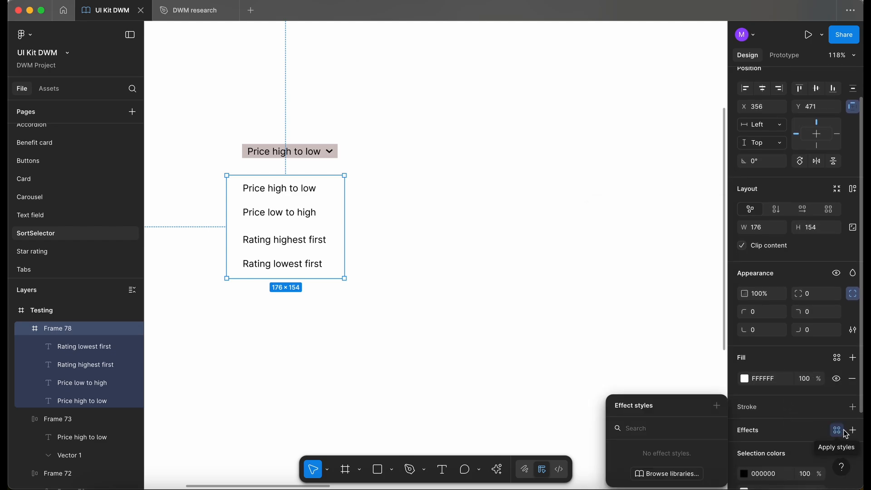
click(854, 431)
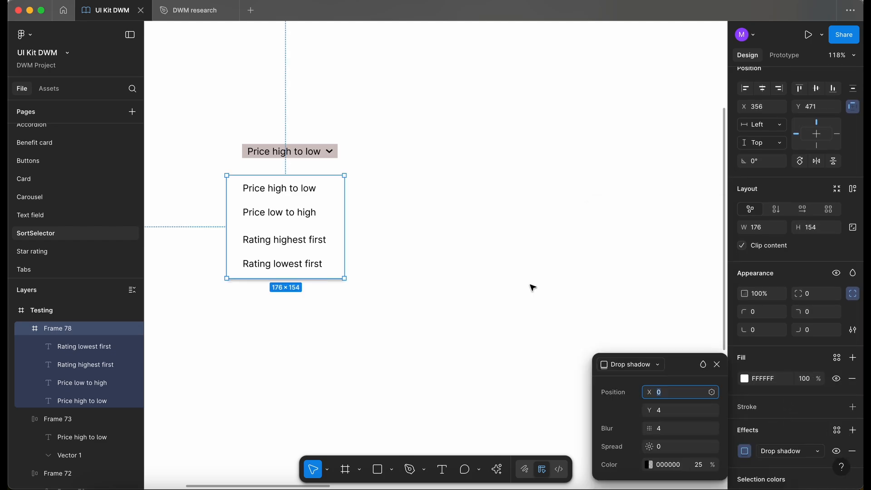
click(520, 273)
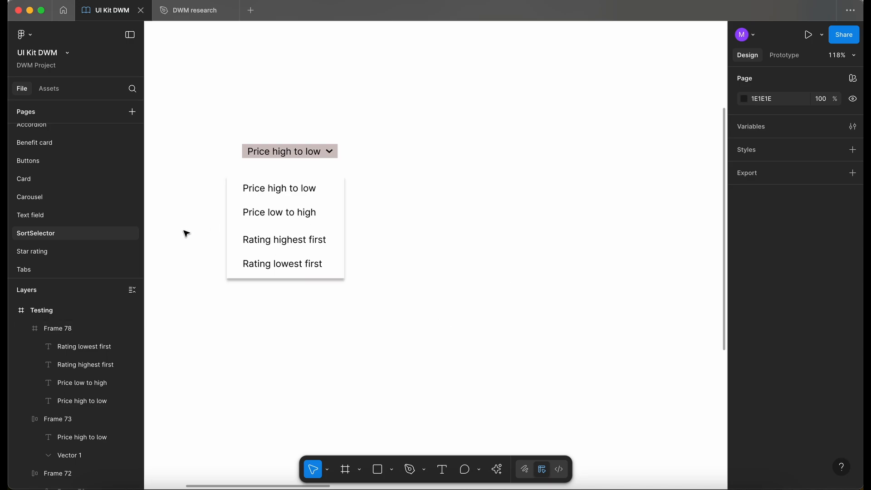
drag(266, 239, 271, 231)
click(520, 222)
Bring the list of state labels from the Sort selector frame into the Testing frame, beside the price selector.
scroll(523, 223, down, 5)
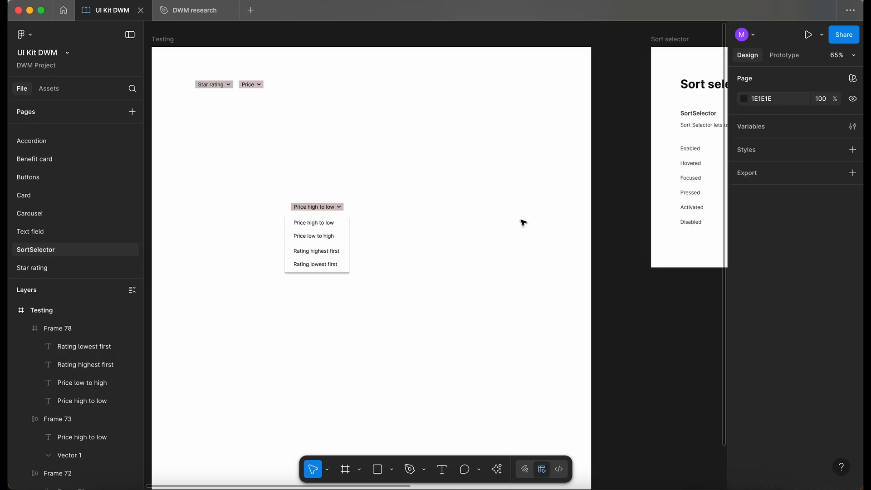
click(695, 172)
double_click(694, 173)
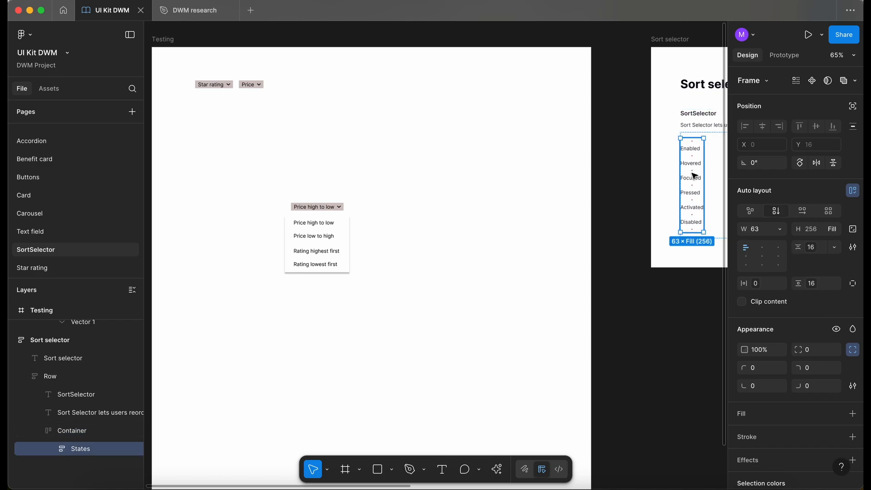
drag(698, 177, 439, 174)
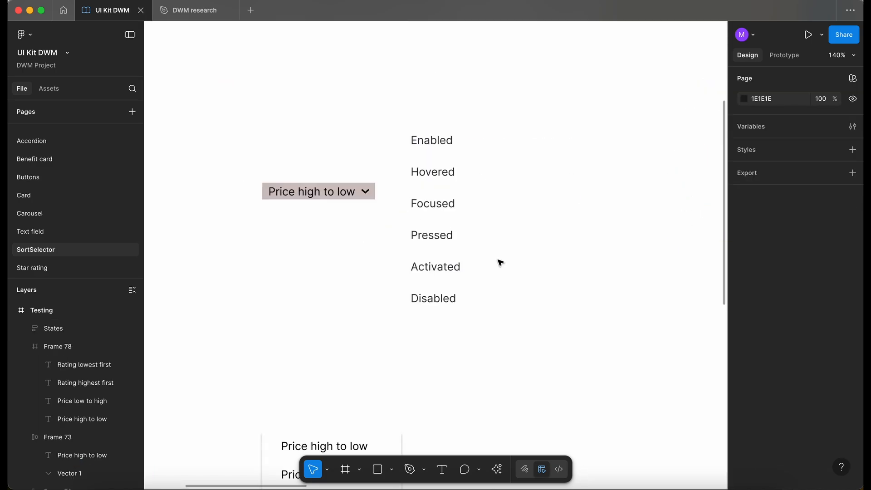
Delete the Pressed label from the state list beside the price selector.
click(303, 201)
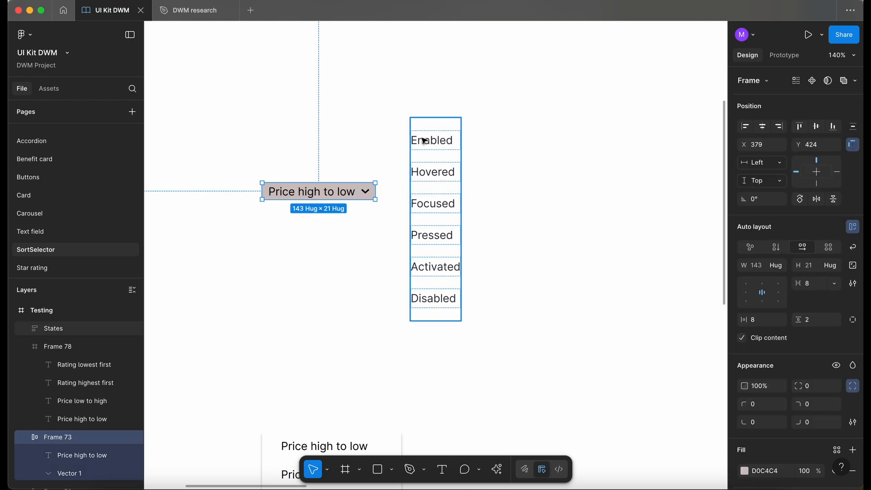
click(443, 238)
click(442, 239)
key(Delete)
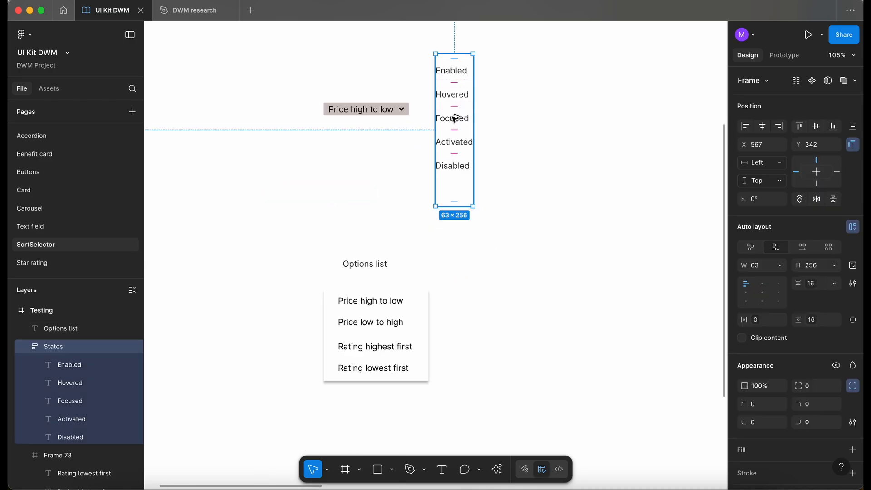
Duplicate the state list and place the copy beside the options frame.
drag(455, 119, 463, 335)
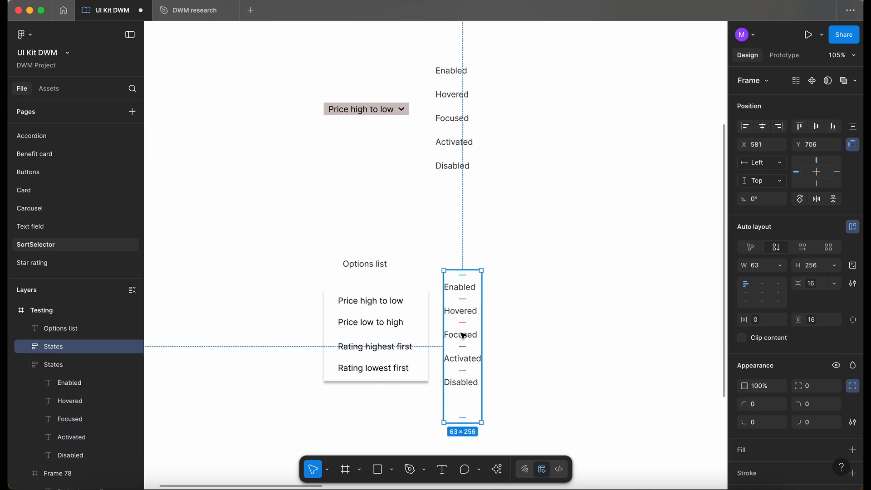
scroll(463, 334, up, 5)
scroll(463, 335, down, 3)
scroll(463, 335, left, 2)
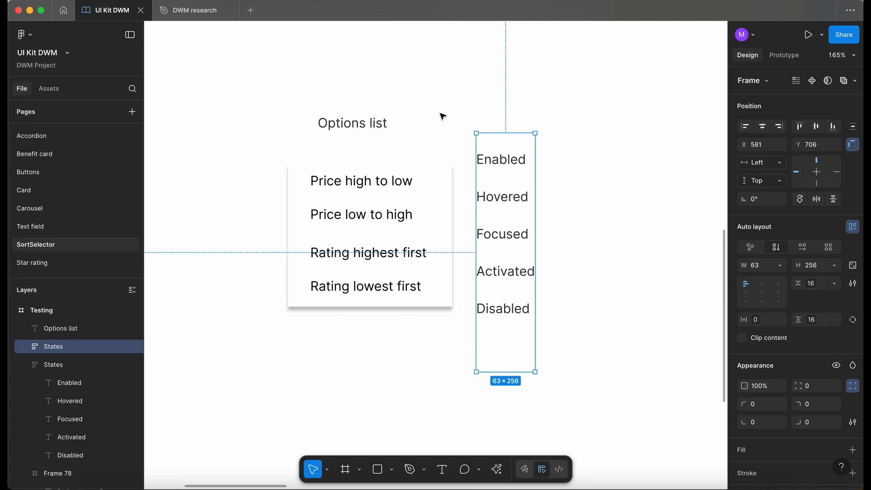
Go through the Enabled, Hovered, Focused, Activated and Disabled labels to consider each state for the options list.
click(440, 177)
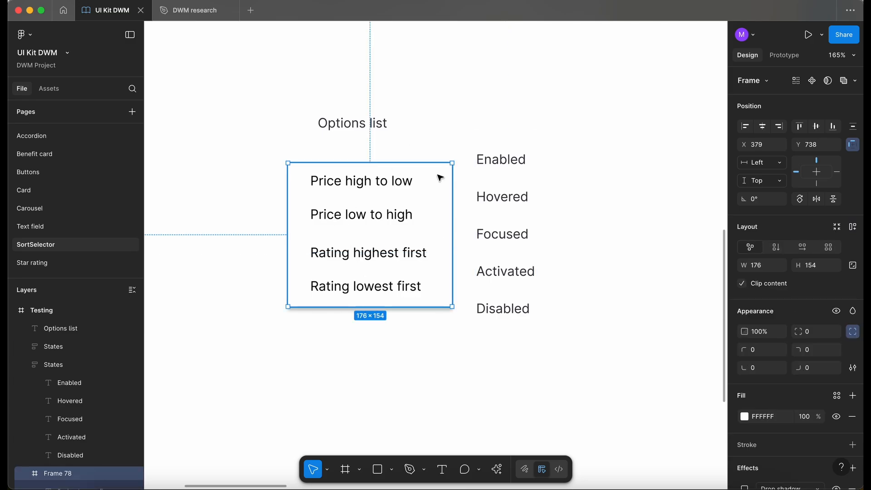
click(509, 160)
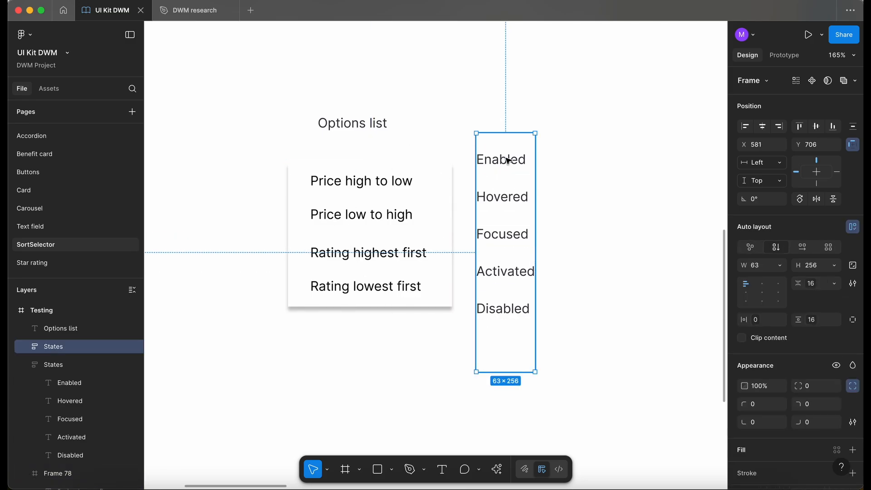
click(508, 160)
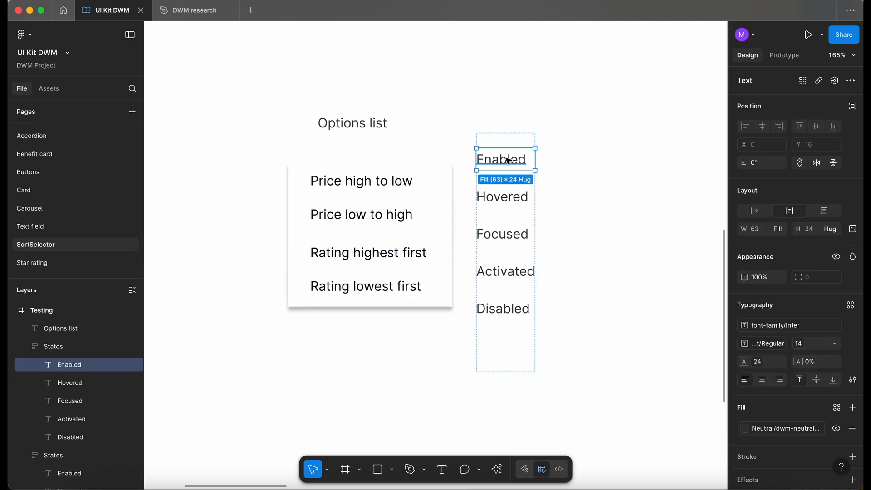
click(513, 201)
click(513, 235)
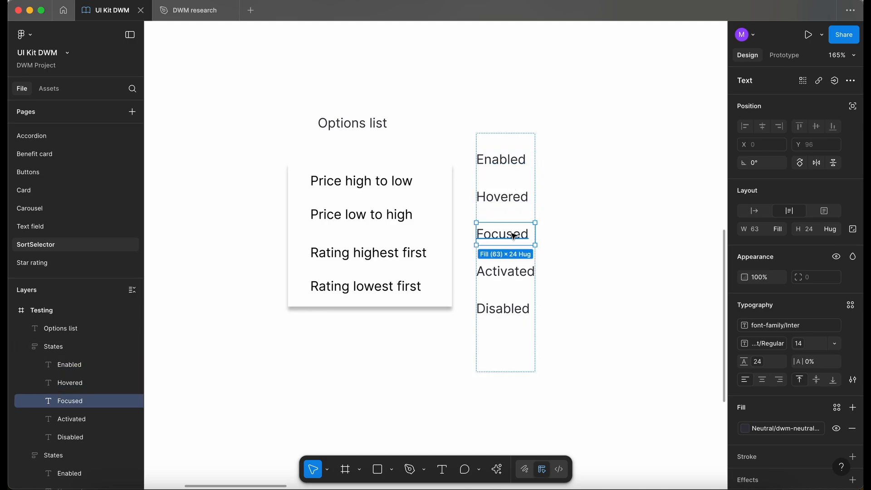
click(522, 273)
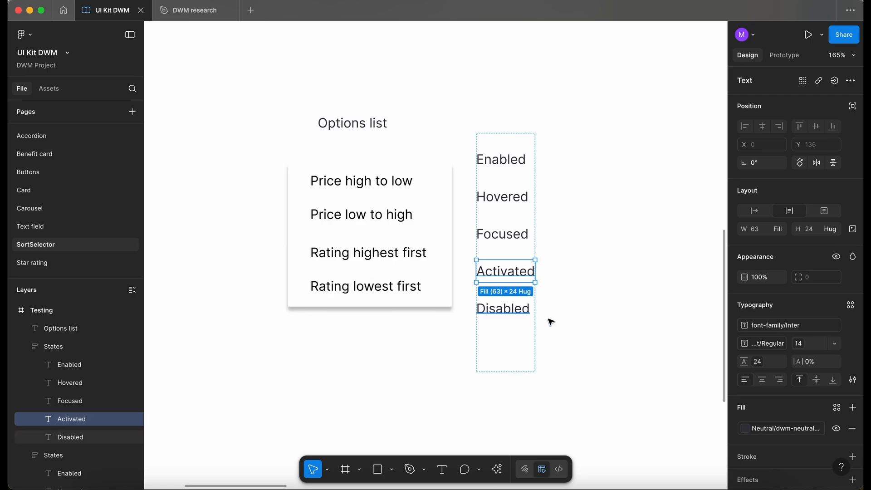
click(514, 311)
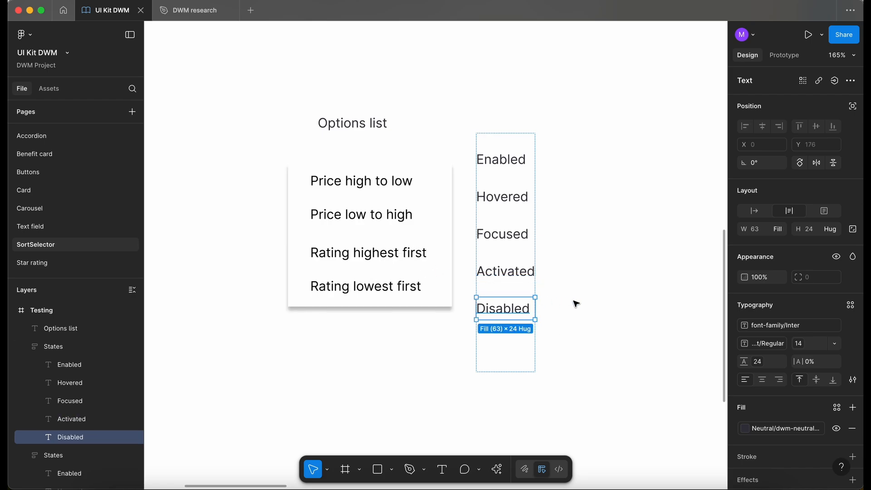
click(368, 339)
Move the selector, the options list with its heading, and both state lists toward the left side of the Testing frame.
scroll(517, 244, down, 5)
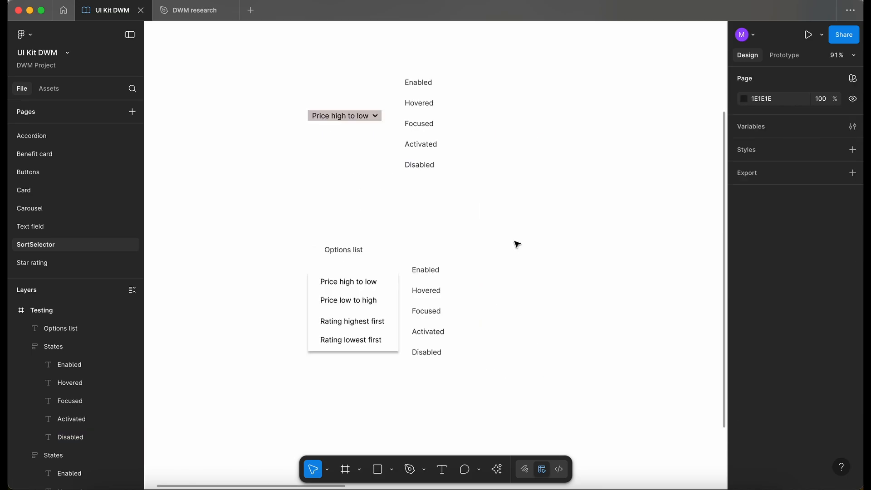
scroll(493, 273, down, 3)
drag(494, 358, 321, 119)
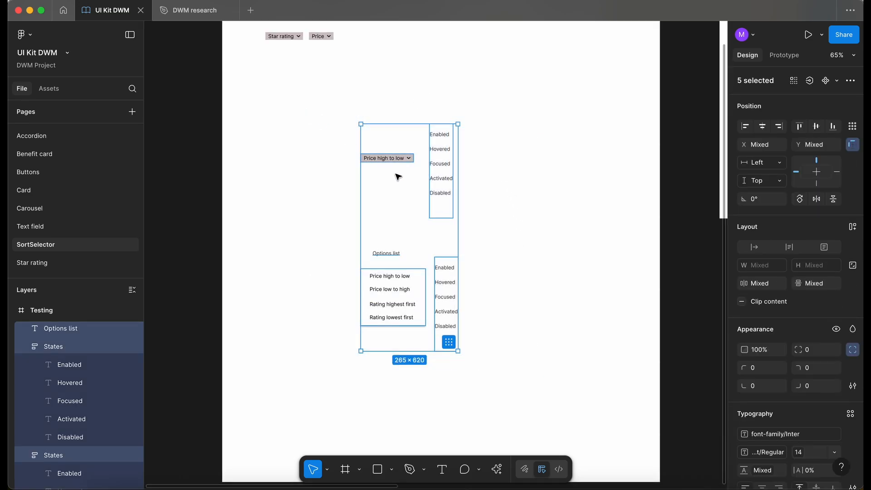
drag(399, 161, 290, 172)
click(454, 181)
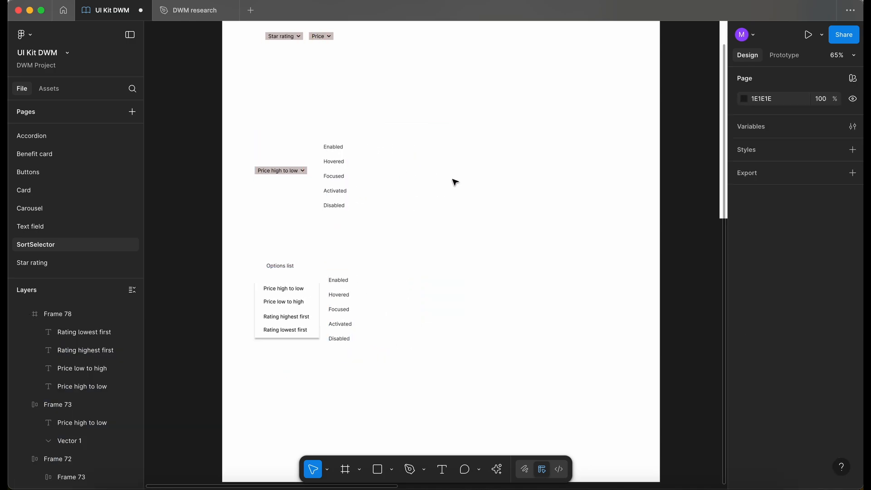
Search the file's components for "text" and insert a TextField instance beside the selector's state list.
scroll(273, 156, up, 5)
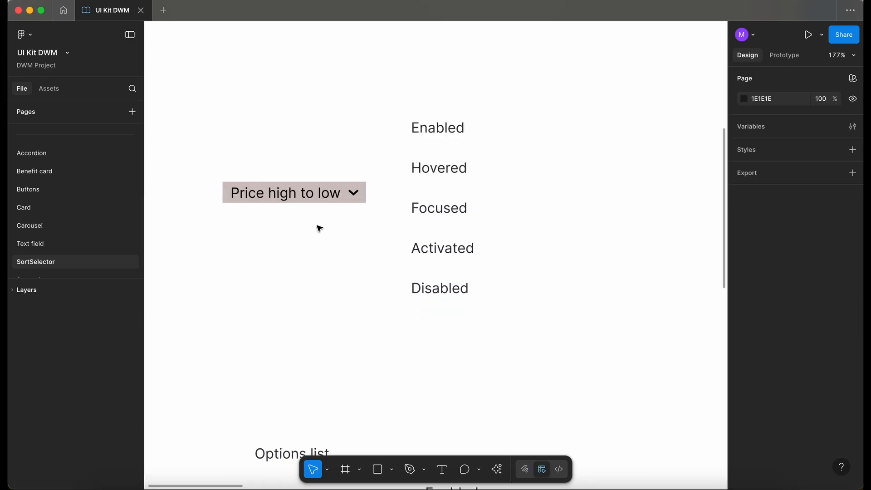
scroll(267, 180, up, 2)
scroll(266, 180, left, 2)
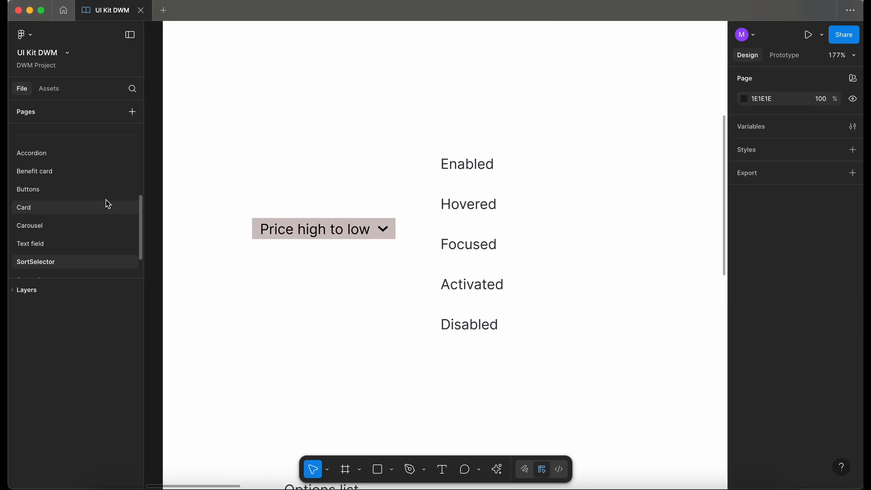
scroll(104, 202, up, 6)
scroll(104, 200, down, 6)
scroll(103, 200, down, 2)
click(63, 214)
click(49, 88)
text(text)
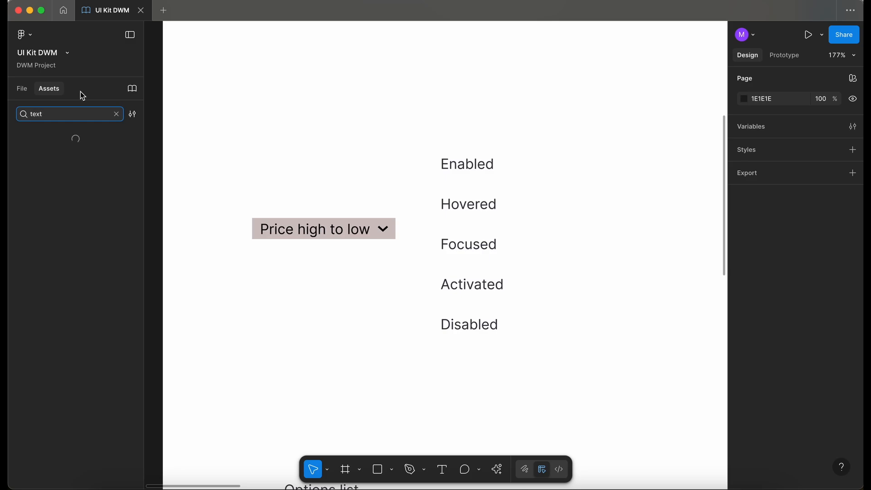
drag(23, 175, 472, 186)
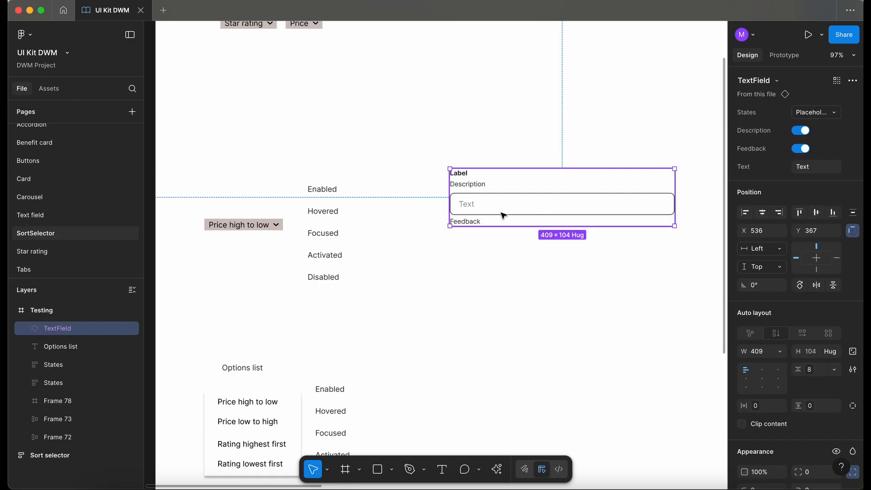
Turn off the description and feedback of the TextField instance and hide its label content.
click(802, 149)
click(802, 131)
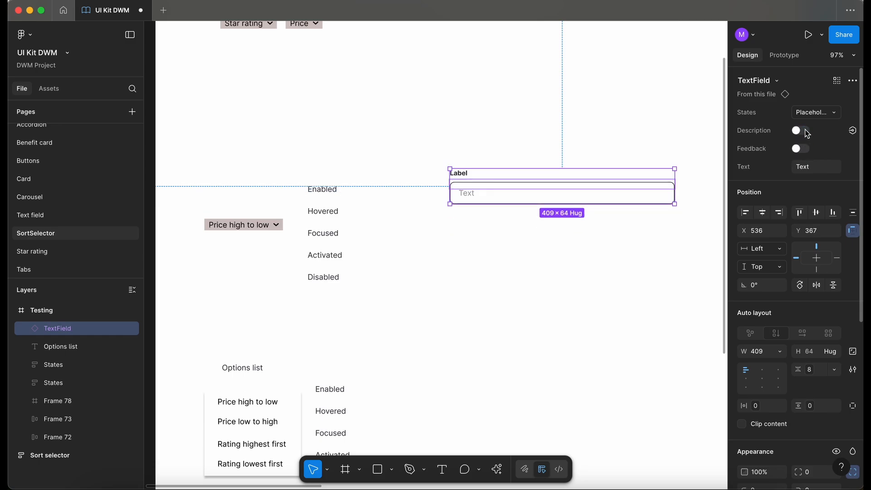
double_click(462, 175)
key(BackSpace)
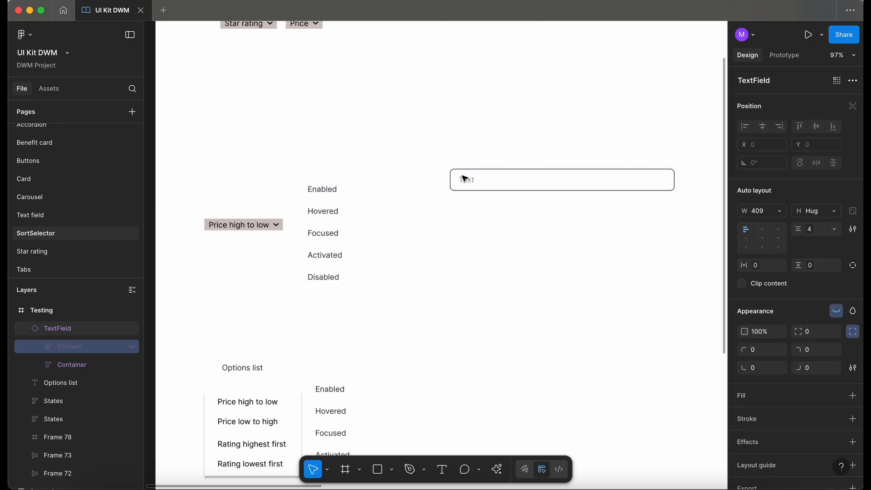
click(509, 239)
Reposition the text field beside the state labels and place the price selector below it.
drag(508, 180, 480, 232)
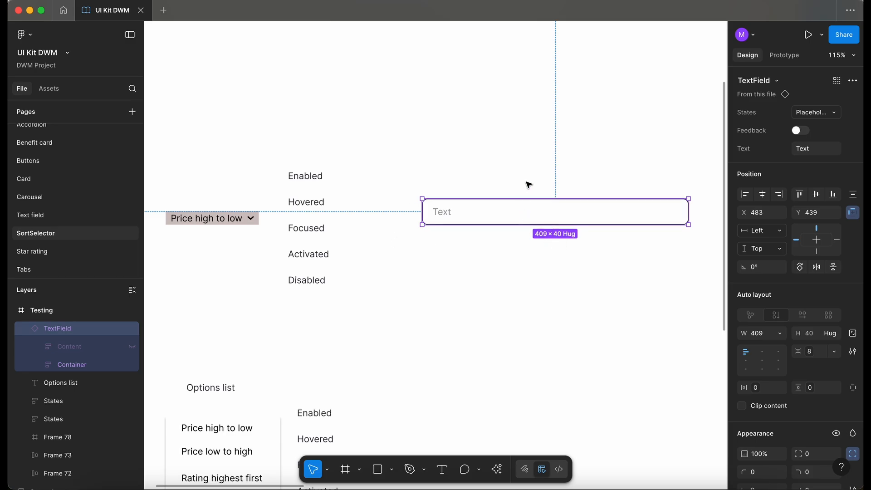
click(200, 216)
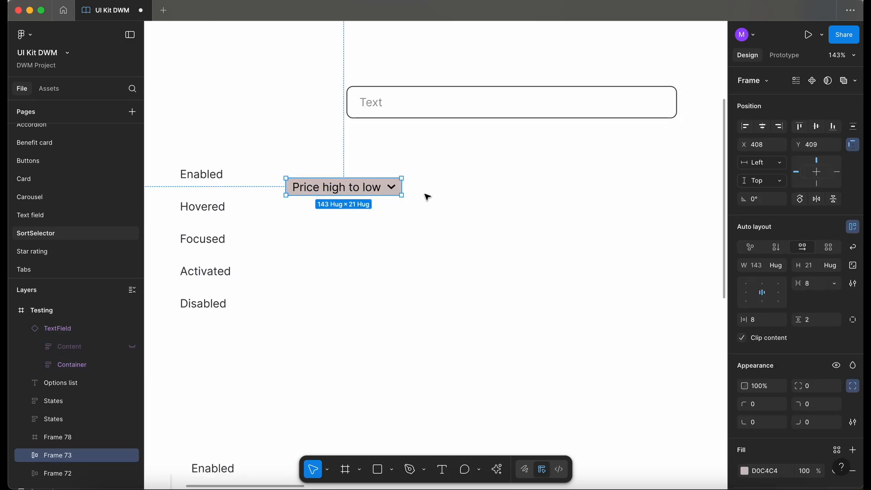
Draw an empty frame about 180 × 30 beside the price selector in the Testing frame.
key(f)
drag(433, 172, 579, 199)
scroll(578, 198, right, 1)
Look up the text field input's border color and give the new frame a matching 1 px inside stroke in dwm-neutral-600.
click(451, 115)
double_click(500, 94)
scroll(783, 322, down, 3)
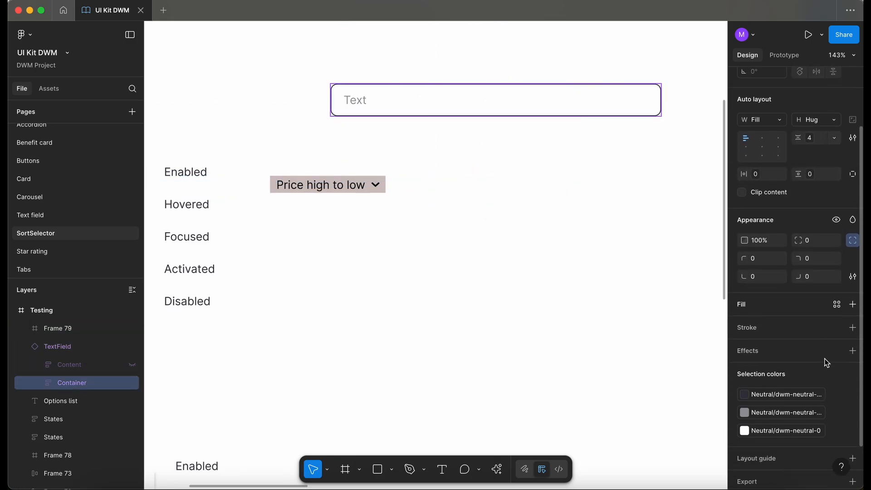
double_click(545, 103)
click(787, 348)
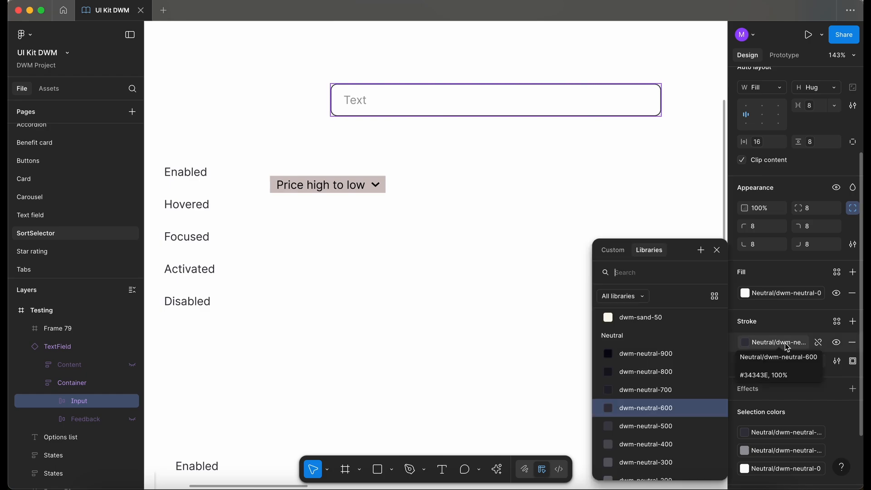
key(Escape)
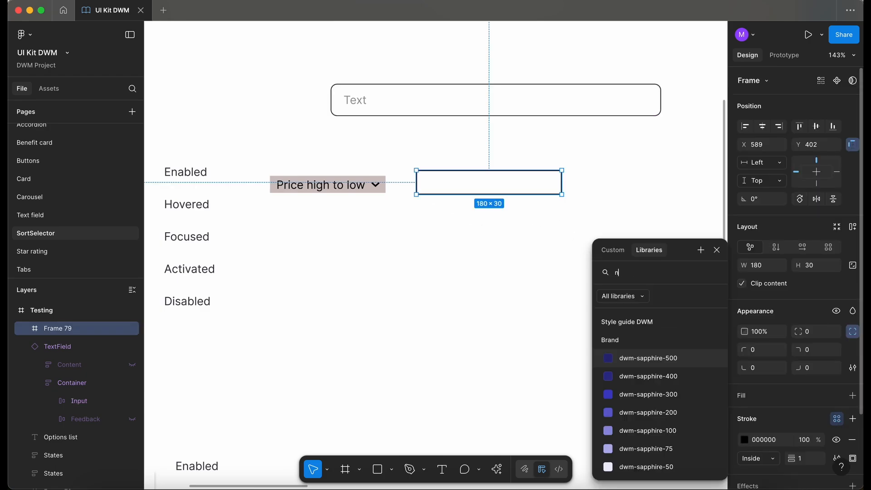
text(neu)
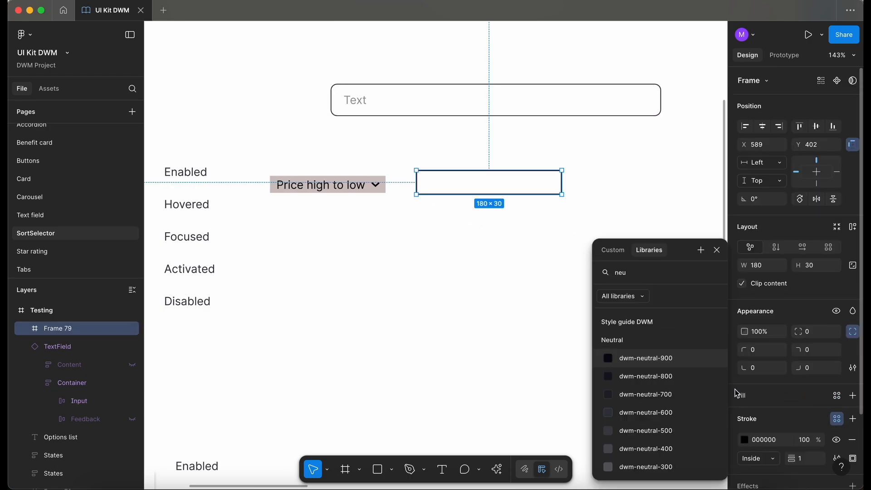
Set the new frame's corner radius to 8, matching the text field's input.
click(611, 103)
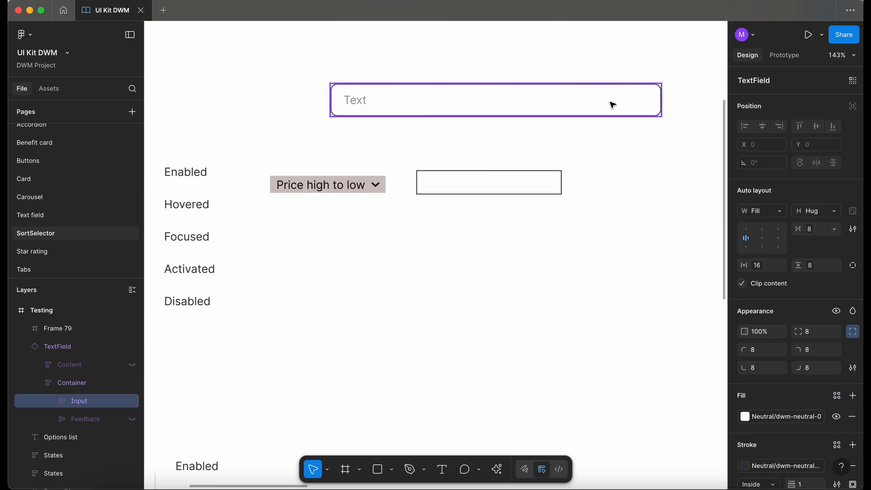
click(544, 187)
click(819, 335)
text(8)
key(Return)
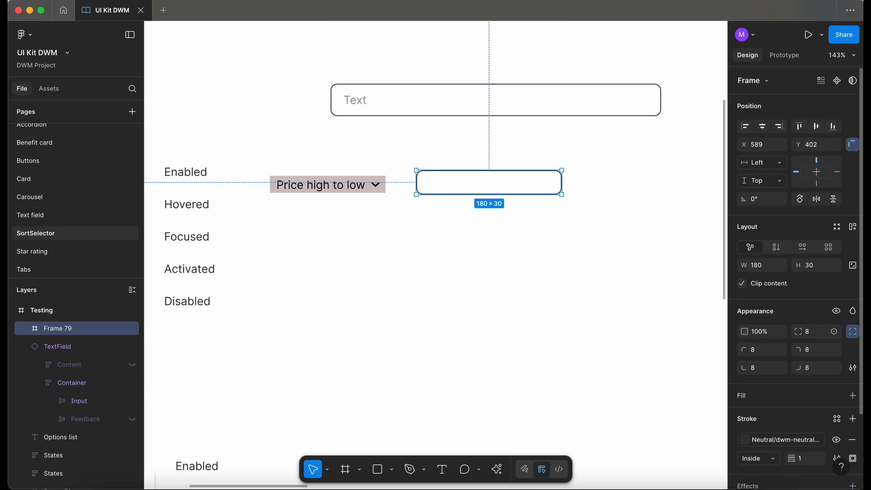
Set the outlined frame's corner radius to 4.
click(528, 295)
click(531, 184)
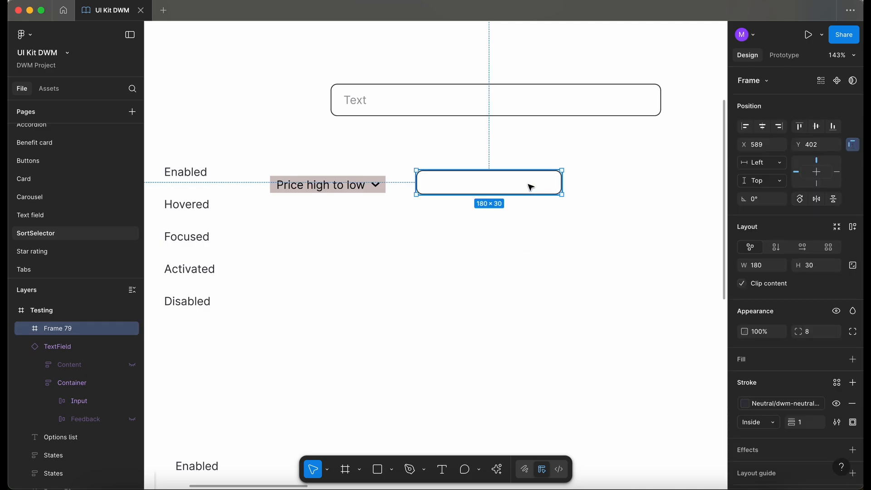
click(823, 335)
text(4)
key(Return)
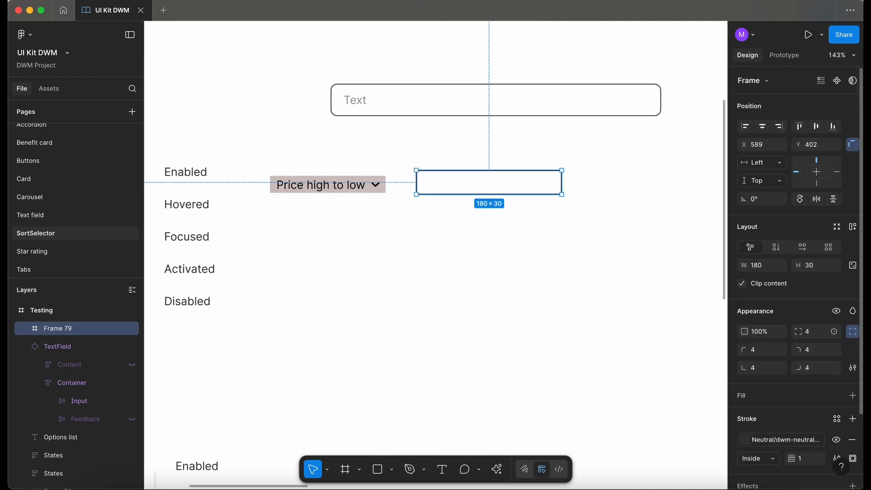
click(522, 255)
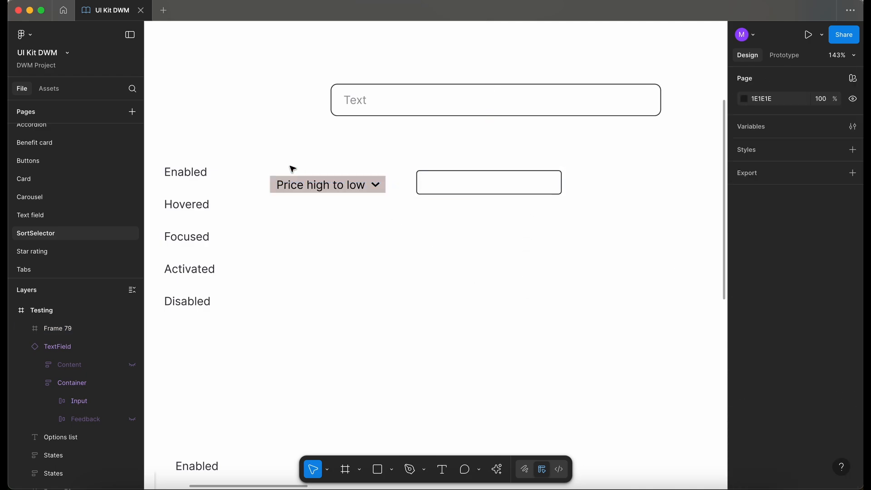
Copy the text field's placeholder text into the outlined frame near its left edge and shrink its box to fit the text.
super+click(355, 100)
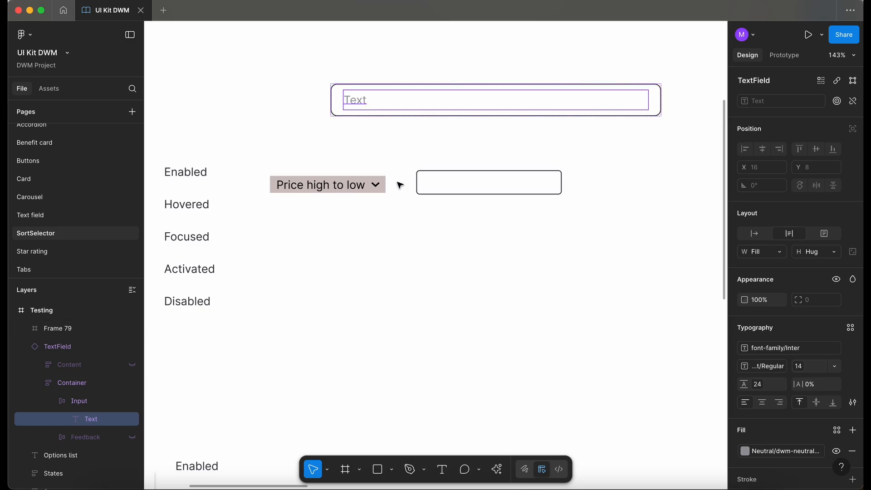
click(455, 188)
key(super+v)
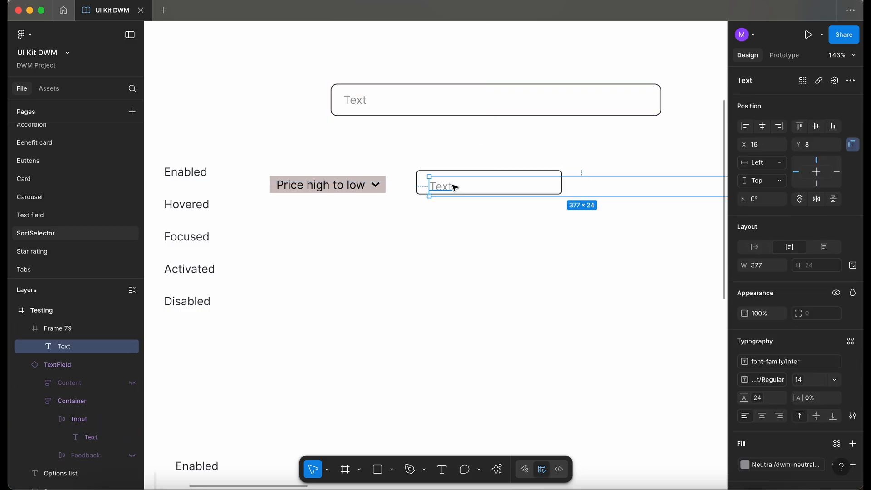
drag(452, 189, 448, 185)
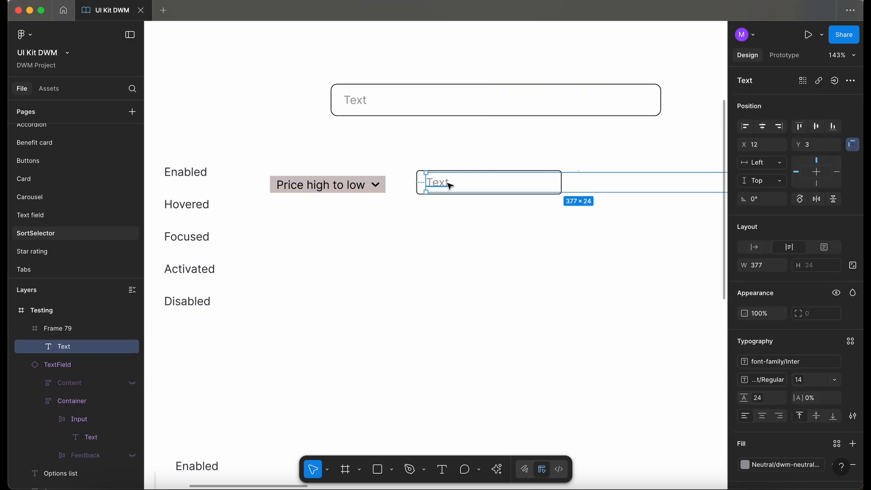
scroll(619, 190, down, 5)
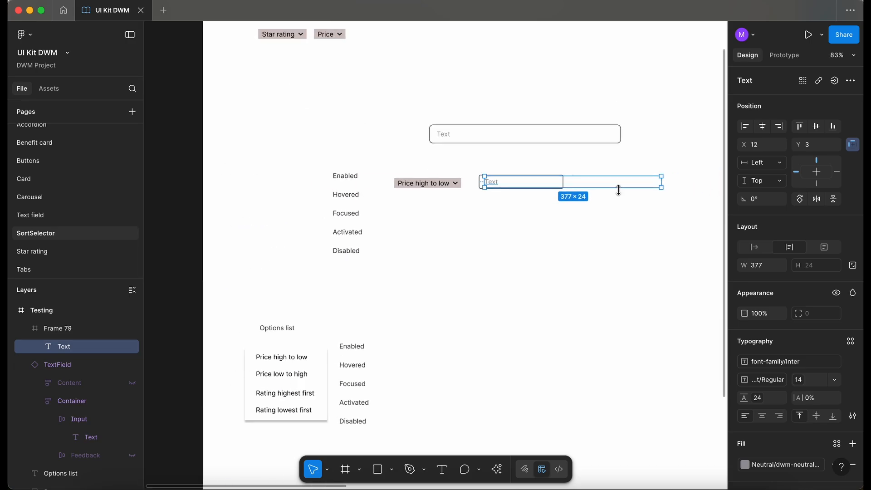
double_click(662, 186)
Set the copied text to the Small font size (12) with line height 16 and place it at X 9, Y 7.
scroll(512, 185, up, 10)
scroll(512, 185, up, 1)
click(835, 380)
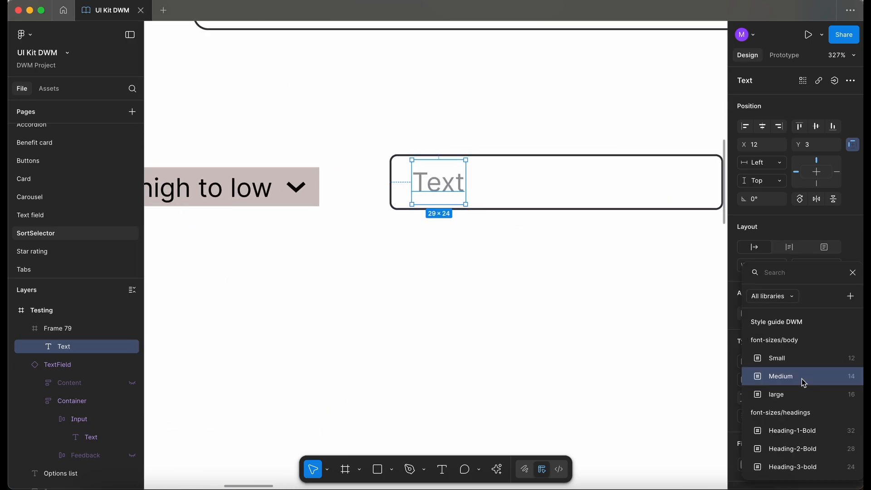
click(785, 362)
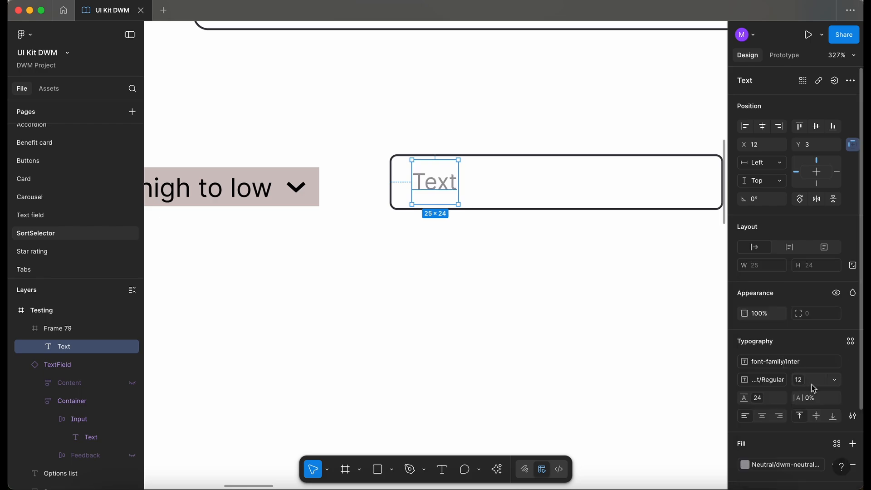
click(751, 402)
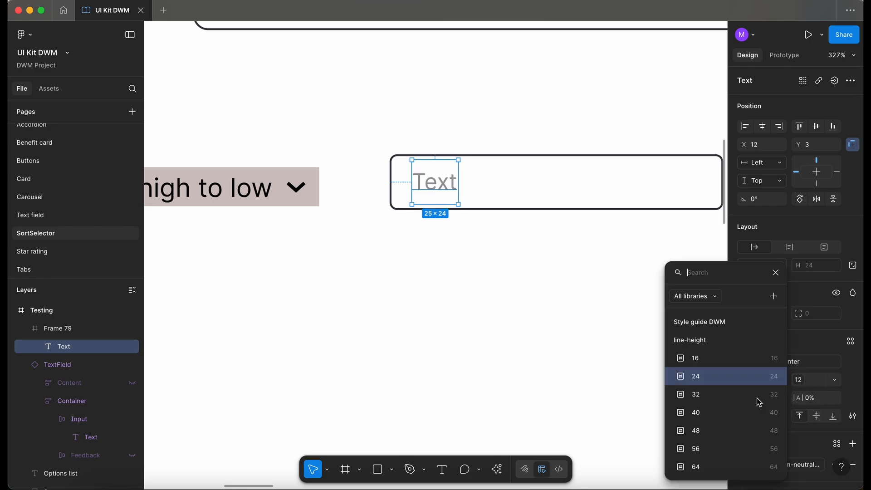
click(709, 358)
scroll(296, 251, down, 5)
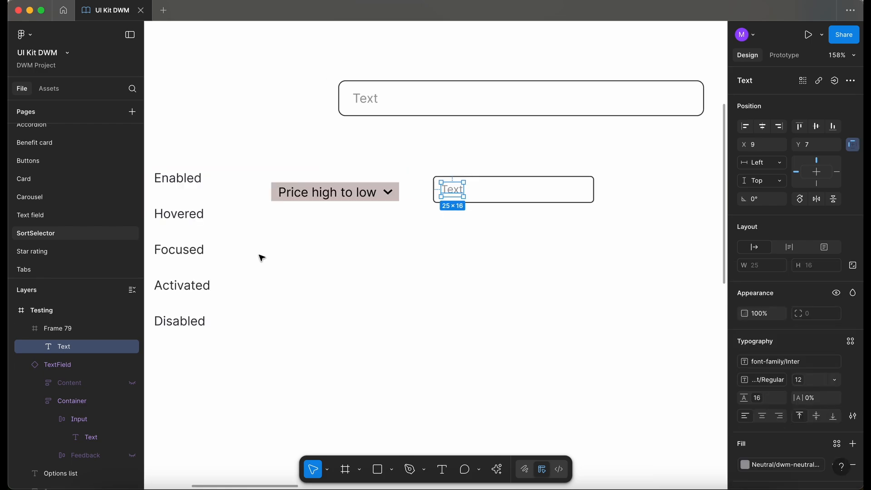
Wrap the copied text in an auto layout frame and name that frame Container.
key(shift+a)
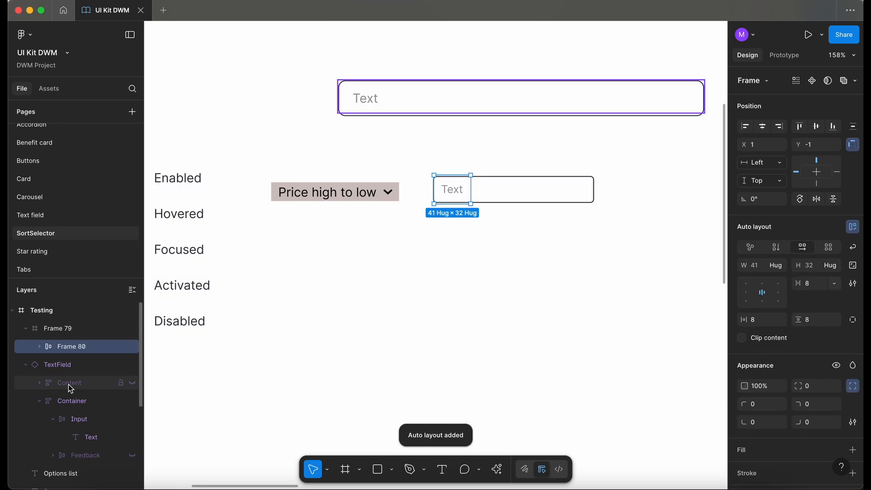
double_click(84, 347)
text(Cont)
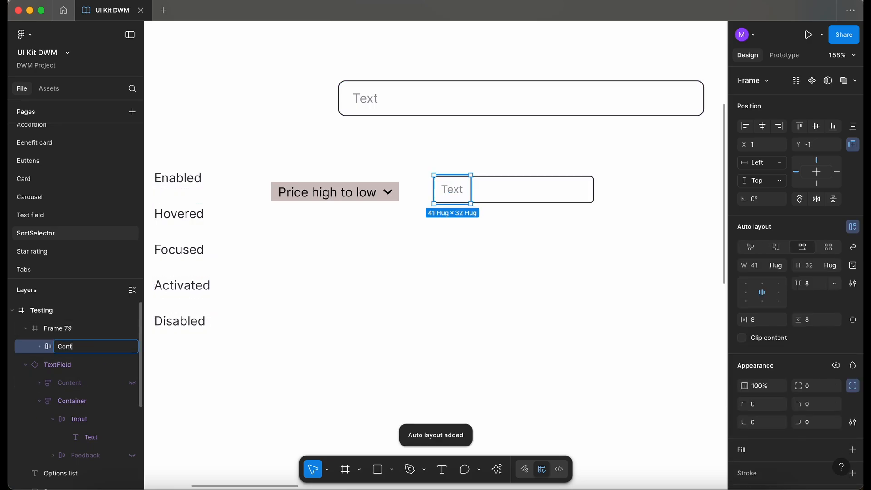
text(ainer)
Rename the outlined frame that holds the Container as Dropdown.
click(55, 328)
double_click(58, 328)
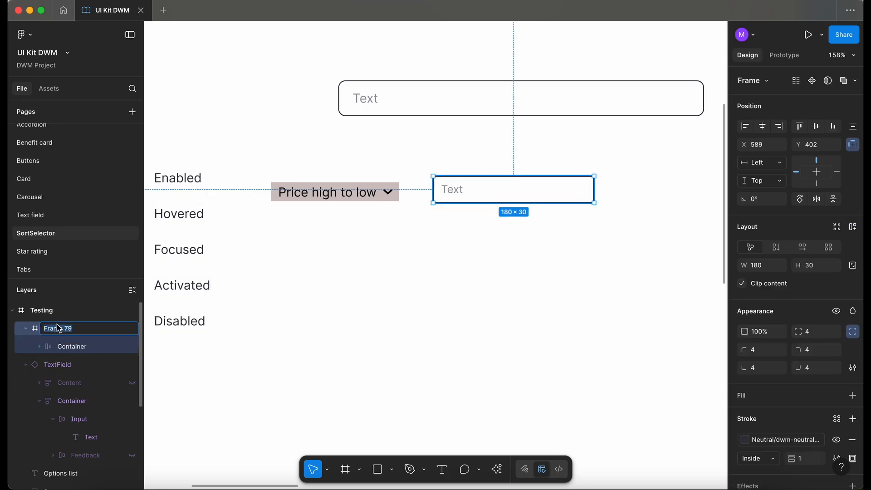
text(Dropdown)
key(Return)
Draw a separate frame on the empty canvas beside the Testing frame and name it Test.
click(323, 161)
key(shift+1)
key(f)
drag(245, 176, 401, 286)
double_click(268, 169)
text(Test)
click(307, 139)
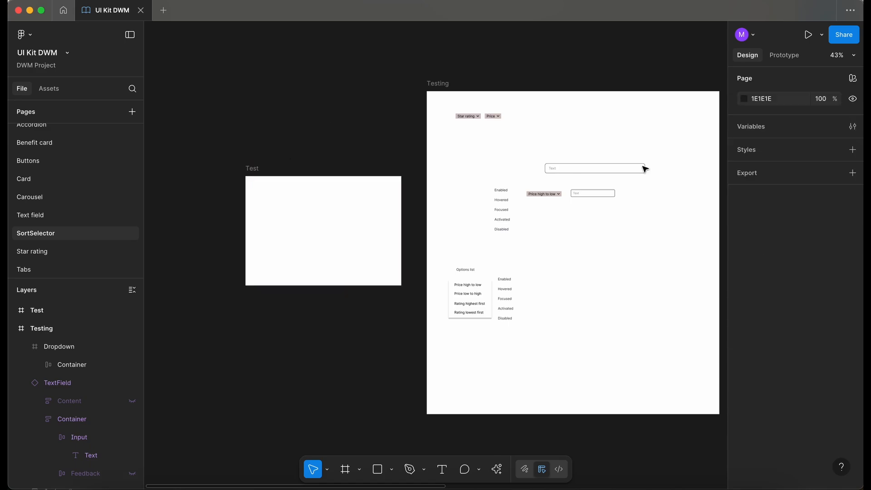
Place a duplicate of the Dropdown frame in the middle of the Test frame.
click(595, 194)
drag(595, 195, 310, 217)
scroll(310, 217, up, 3)
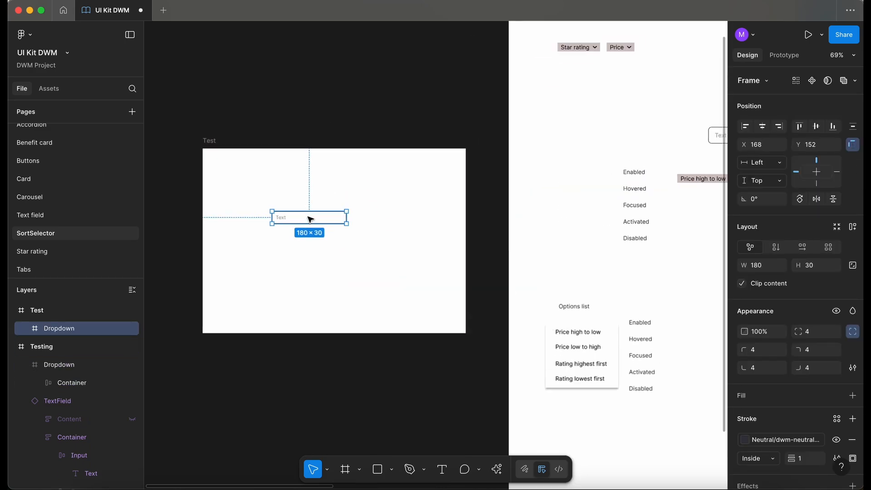
Apply auto layout to the Test frame and to the Dropdown copy inside it.
click(207, 138)
key(shift+a)
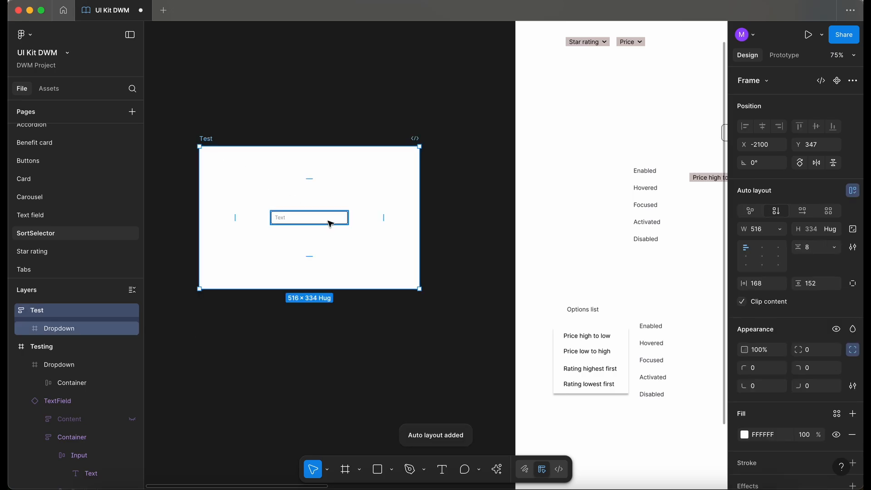
scroll(245, 202, up, 3)
scroll(290, 229, up, 3)
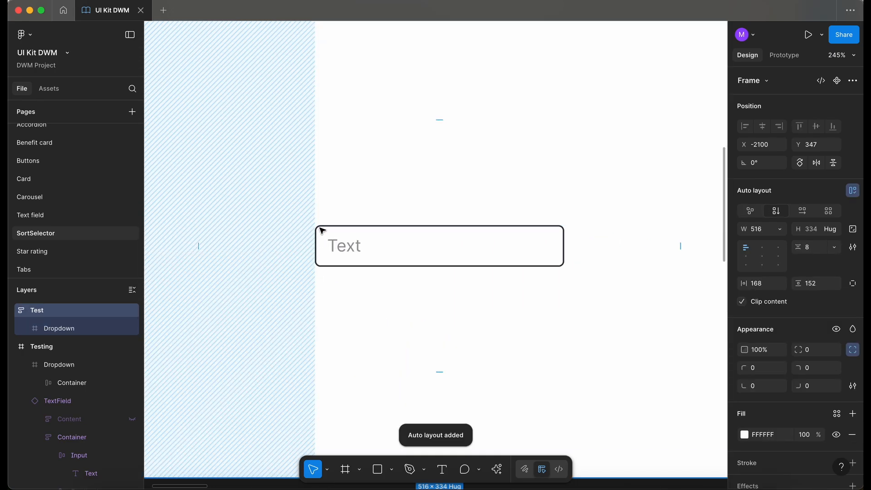
click(407, 268)
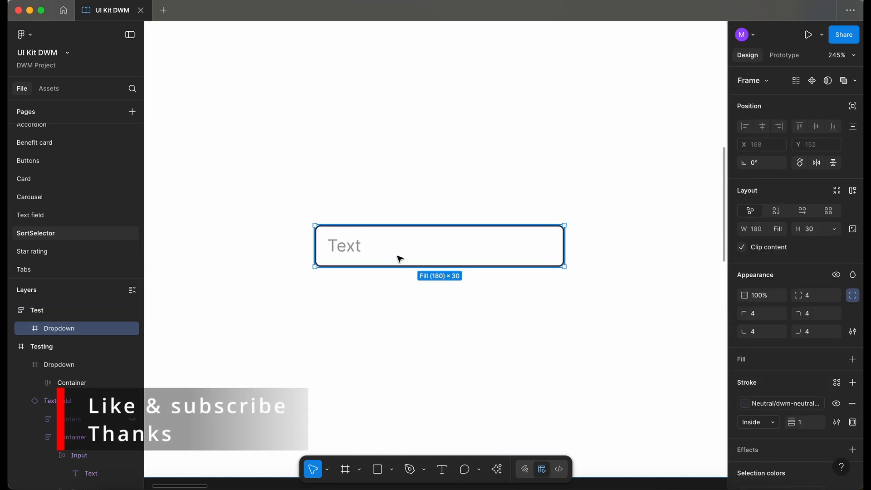
key(shift+a)
scroll(400, 259, down, 3)
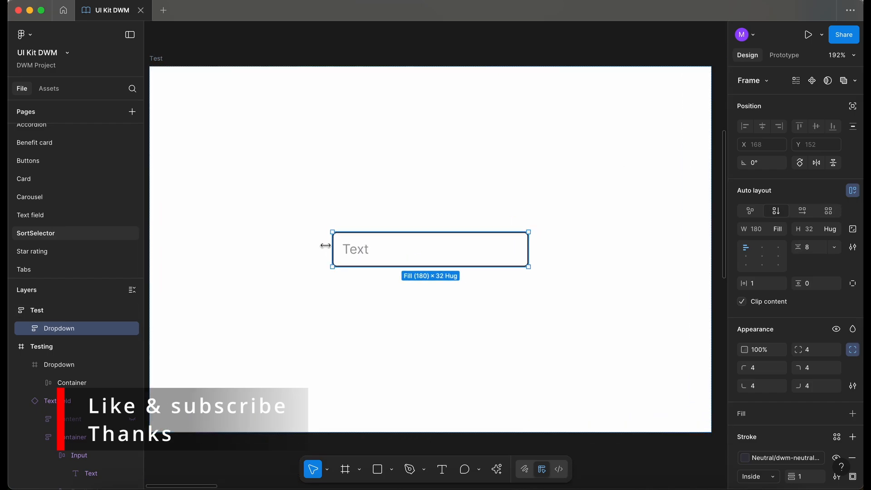
Set the width of the Container in the Test frame's Dropdown to Fill and align its content left and vertically centered.
click(25, 328)
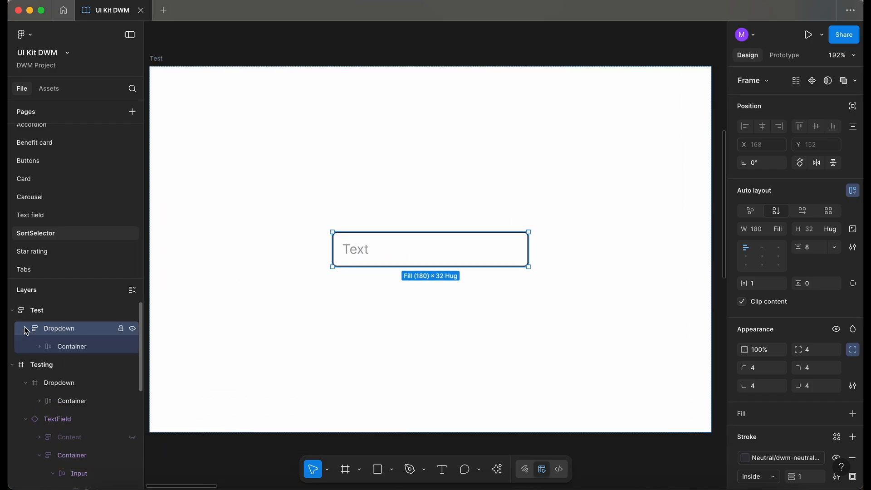
click(64, 348)
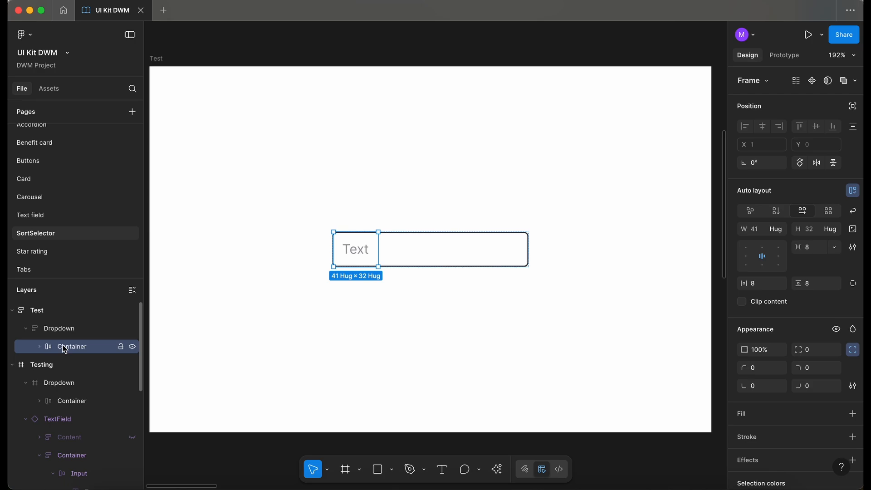
click(39, 347)
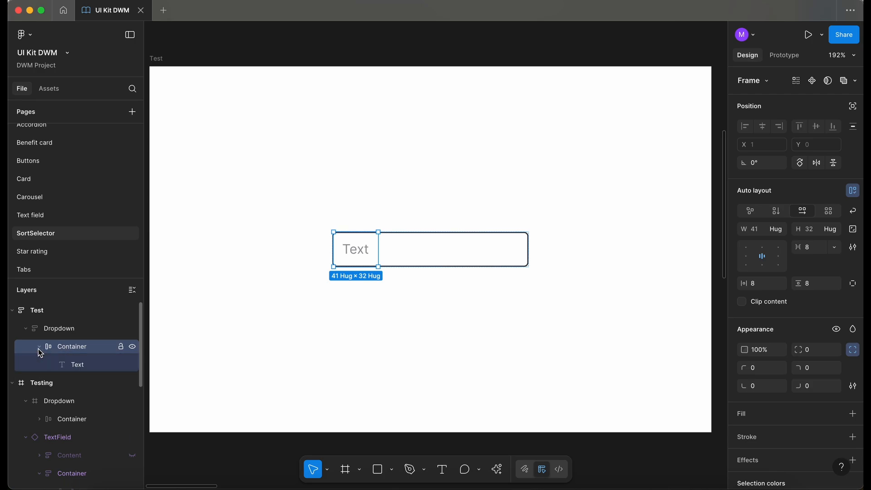
click(89, 368)
click(83, 347)
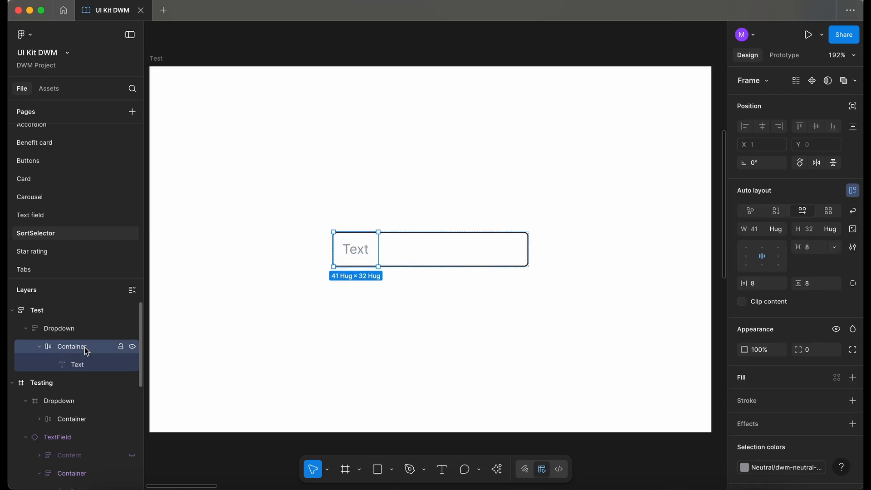
click(777, 229)
click(786, 244)
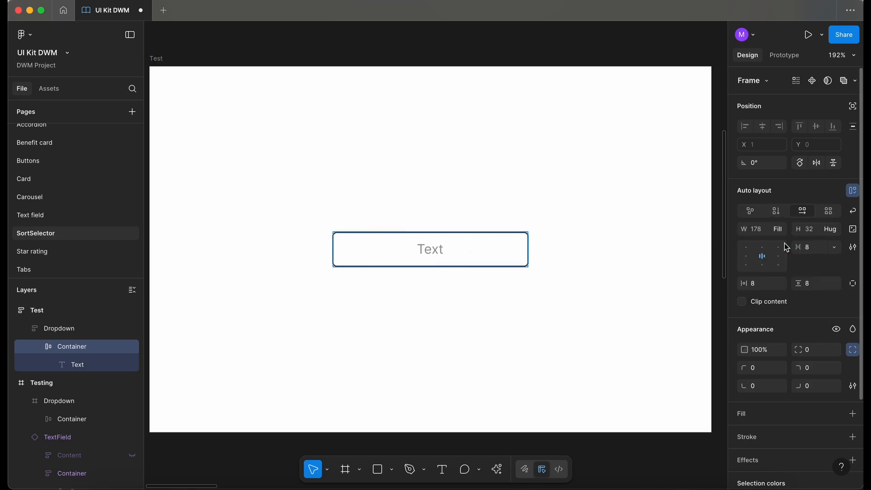
click(752, 260)
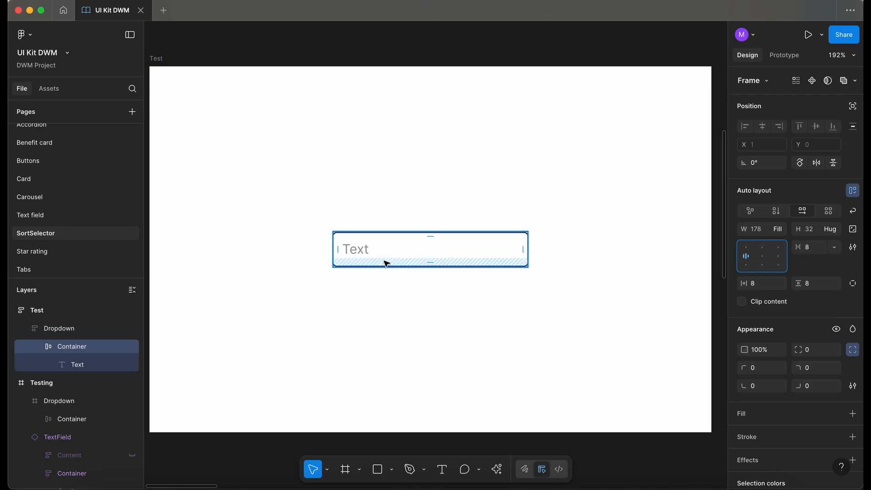
Insert an IconSlot instance beside the Text in the Test frame's Dropdown Container and set its size to Small.
scroll(389, 266, down, 5)
scroll(387, 264, left, 3)
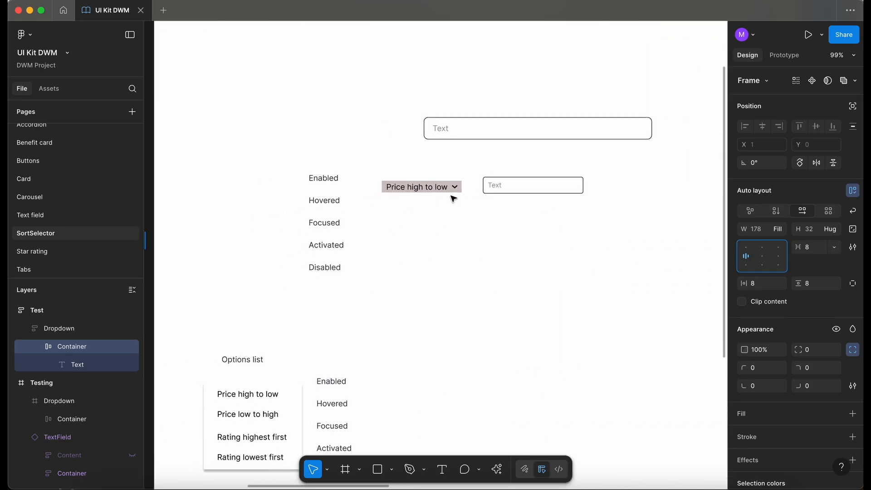
scroll(456, 197, left, 8)
scroll(255, 225, up, 5)
scroll(263, 228, left, 3)
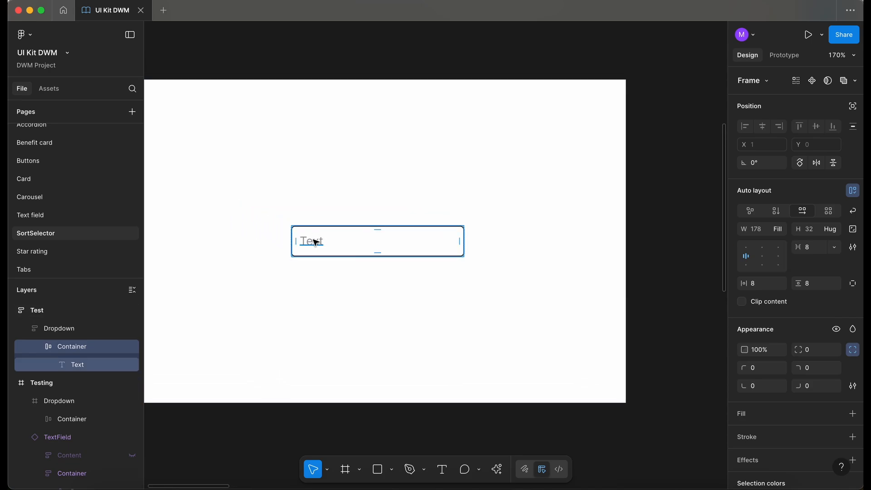
click(315, 242)
scroll(337, 245, left, 3)
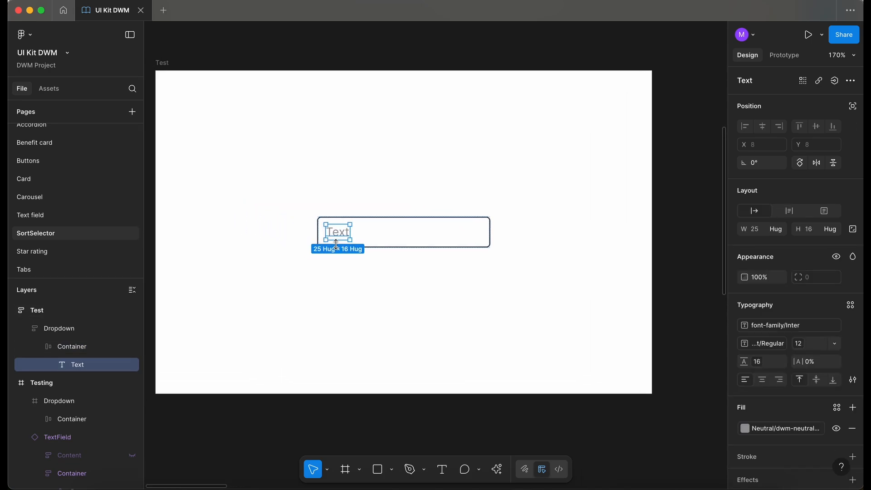
click(59, 86)
text(iconsl)
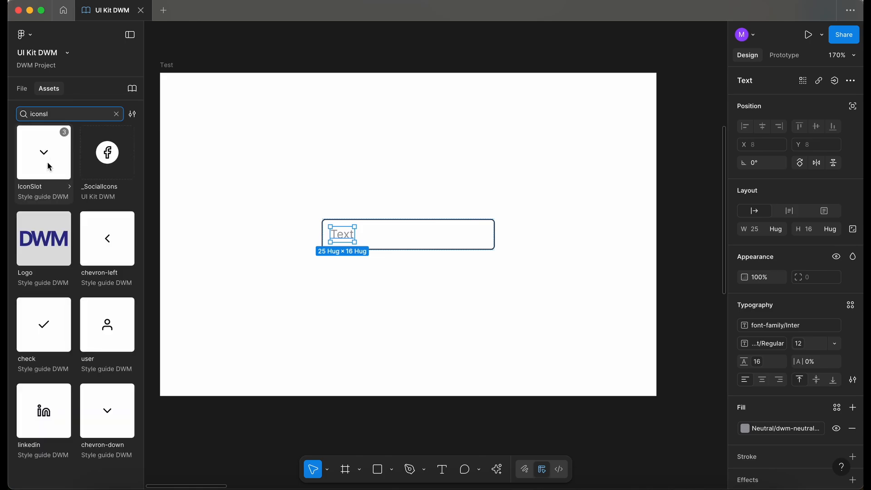
drag(43, 159, 469, 245)
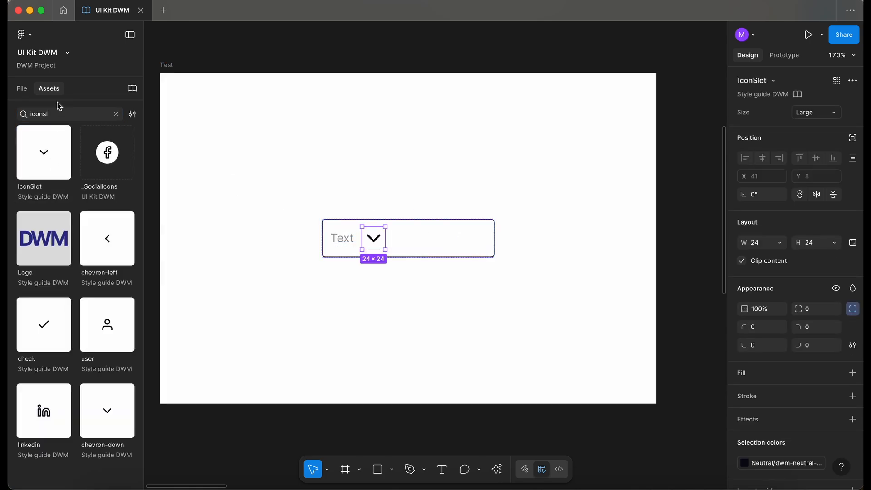
click(816, 112)
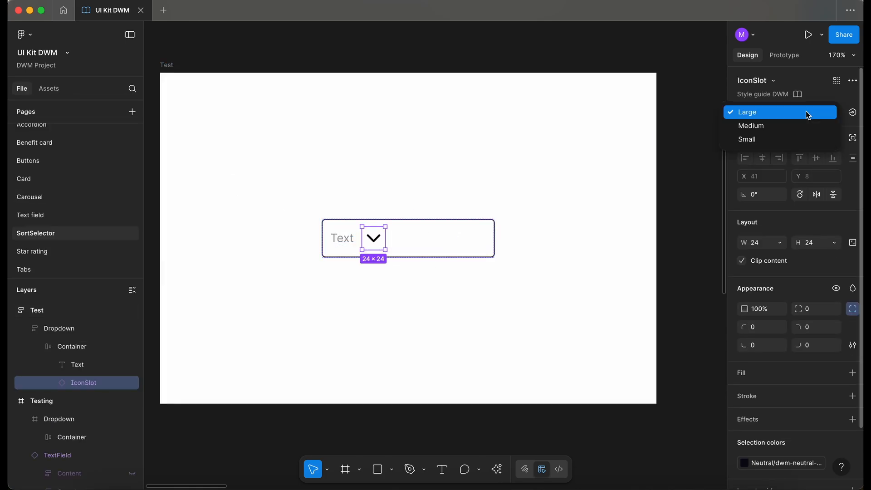
click(781, 143)
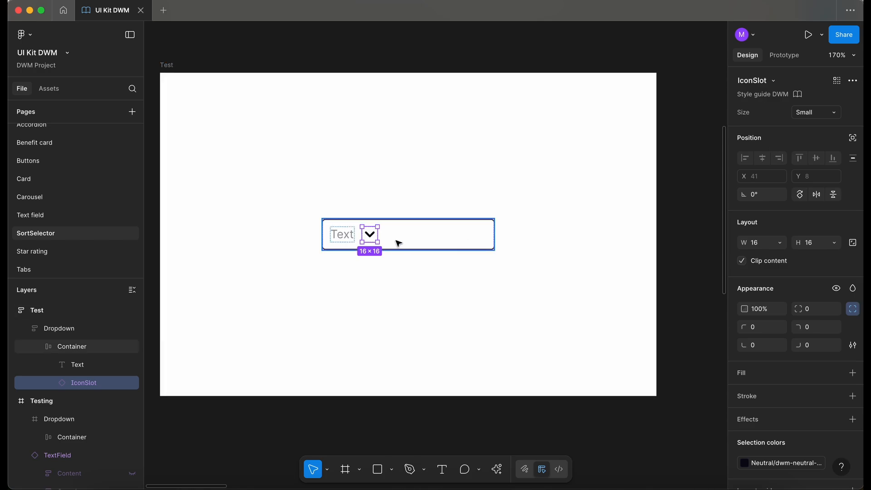
Set the Dropdown Container's item spacing to Auto, placing the text and the chevron at opposite ends.
click(72, 348)
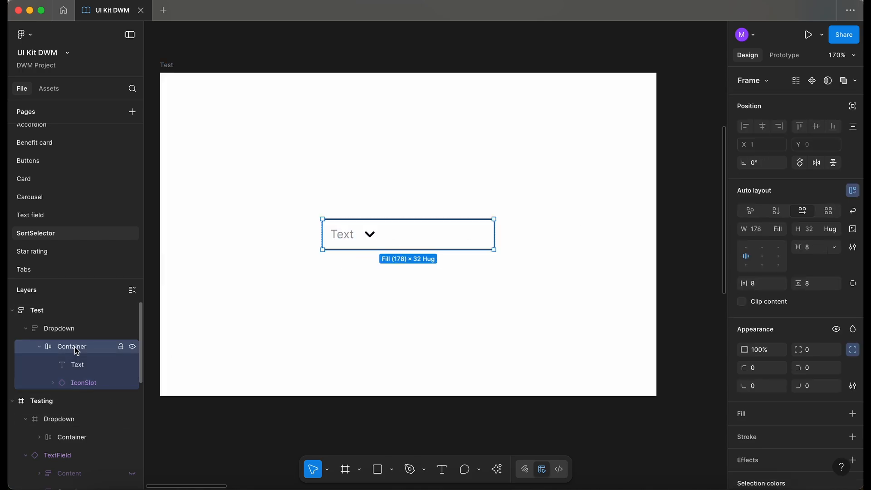
double_click(750, 261)
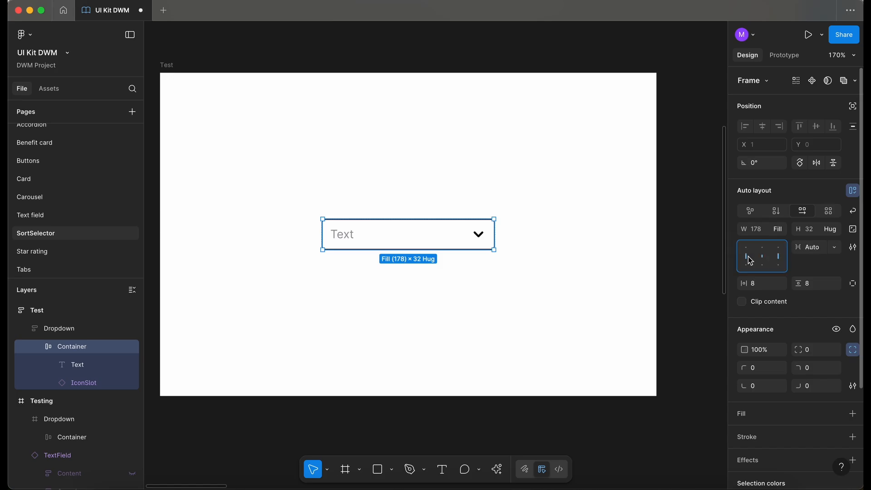
click(373, 290)
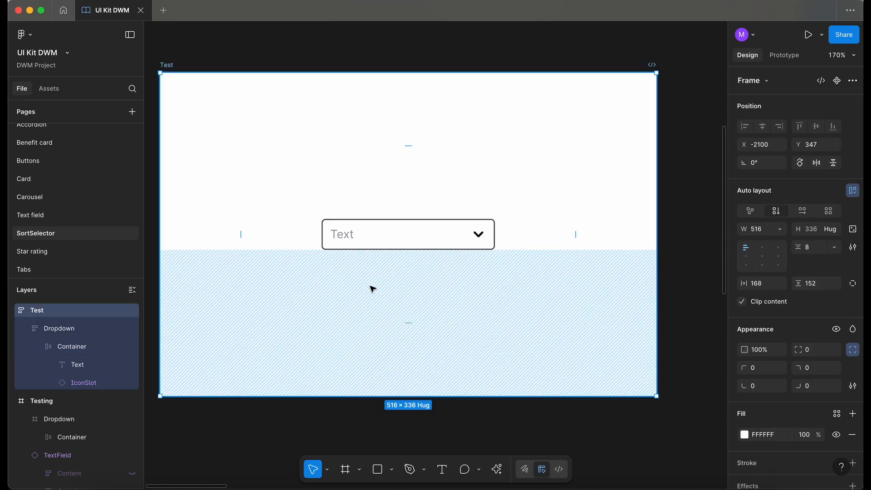
Paste a copy of the Testing frame's TextField into the Test frame below the Dropdown.
scroll(373, 289, down, 3)
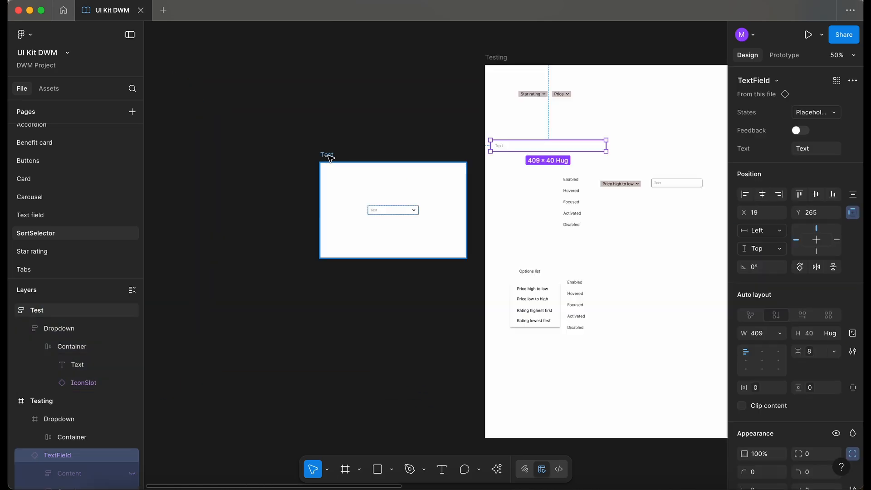
click(330, 158)
key(ctrl+v)
scroll(360, 238, up, 3)
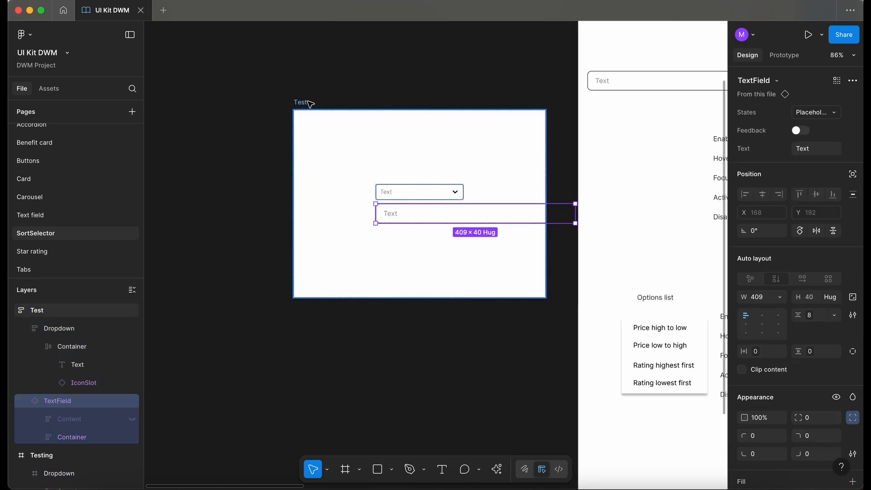
Set the Test frame's vertical gap to 40 and the pasted TextField's width to Fill.
click(299, 102)
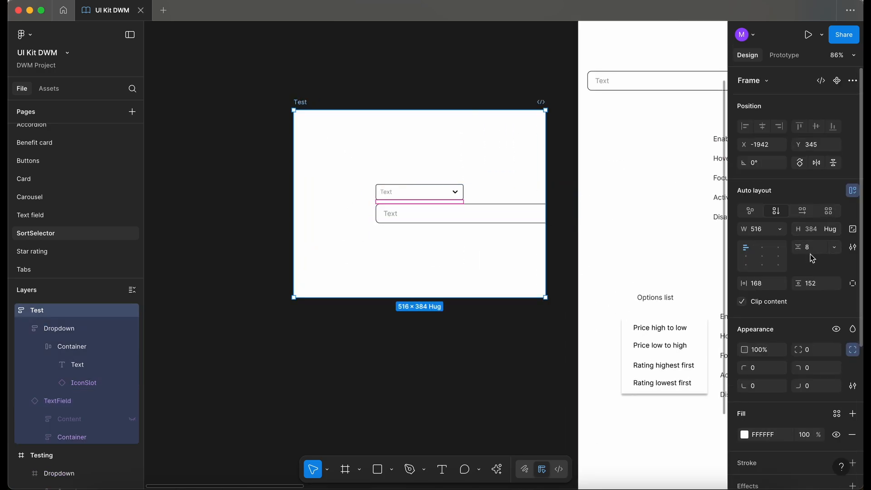
text(0)
key(Return)
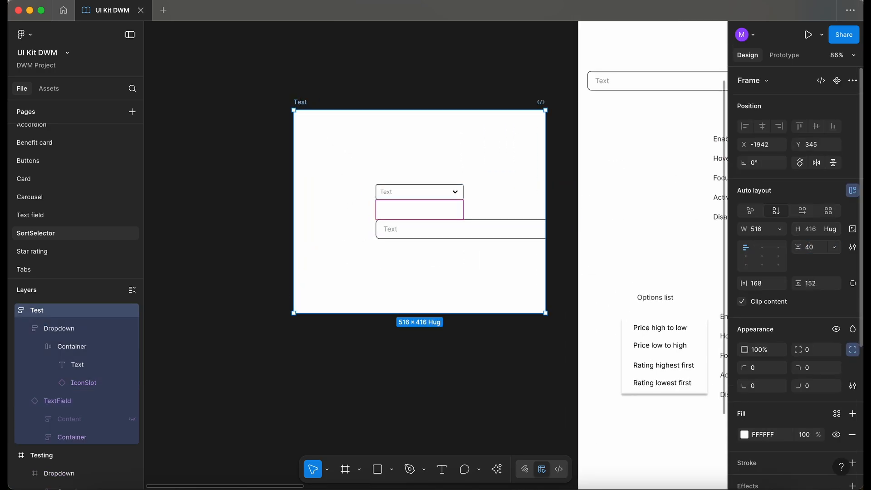
click(777, 298)
click(786, 324)
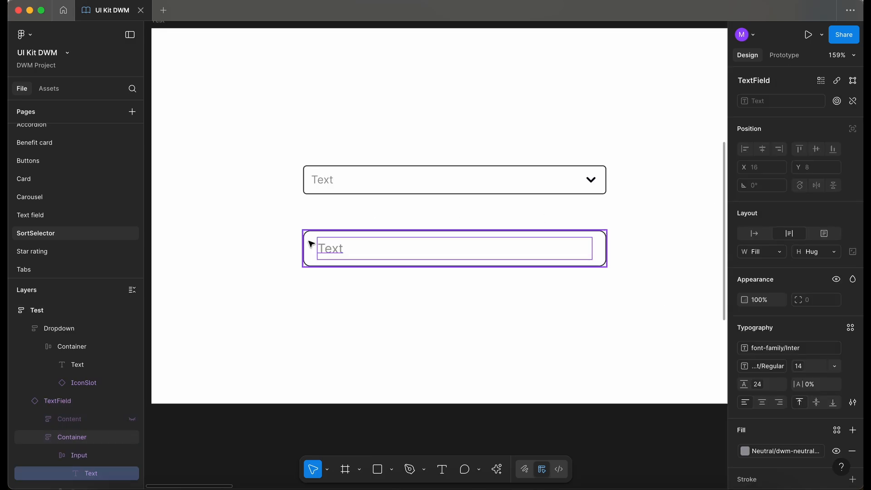
Set the Dropdown frame's horizontal padding to 0 and apply the 0px variable to its gap and paddings.
key(alt)
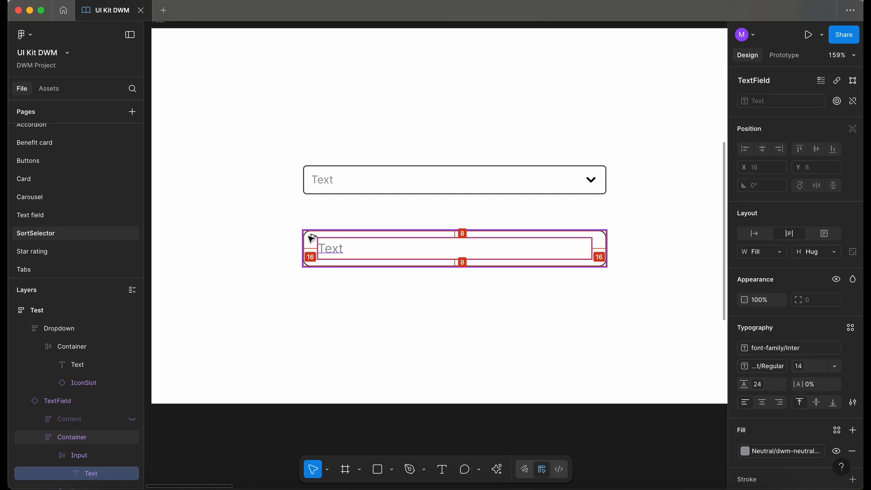
click(399, 177)
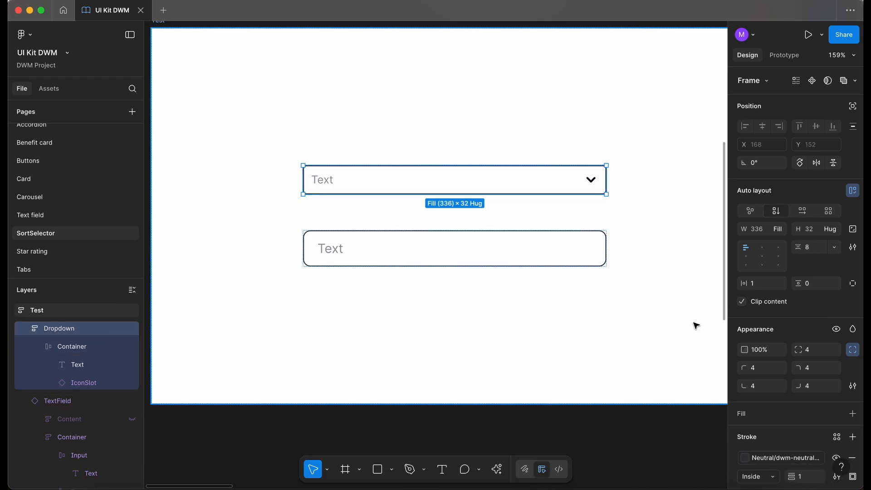
click(770, 286)
text(0)
key(Return)
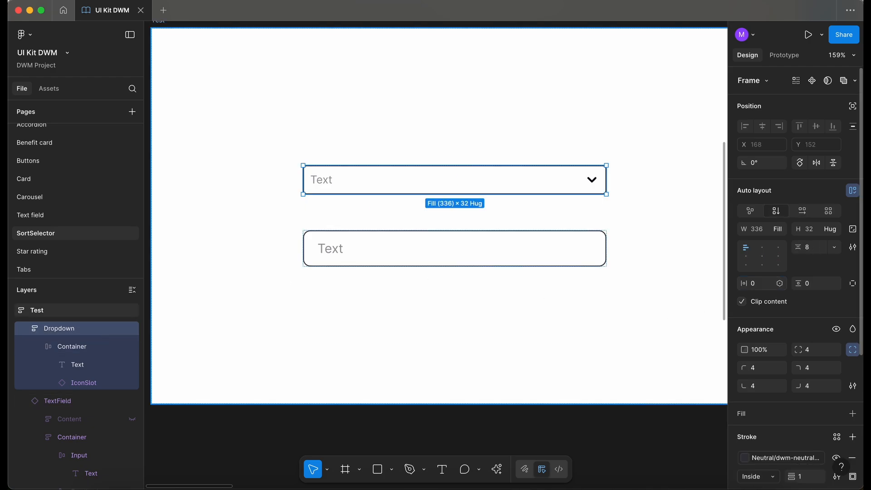
click(814, 251)
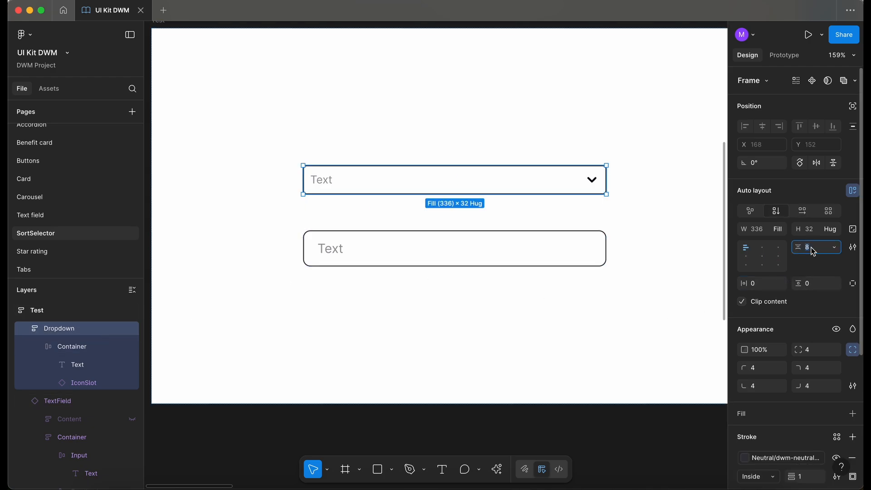
click(835, 247)
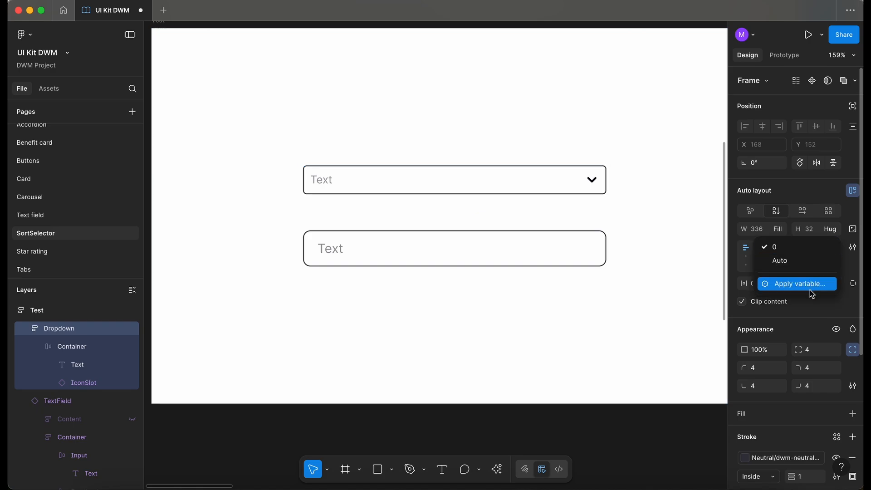
click(815, 284)
click(759, 337)
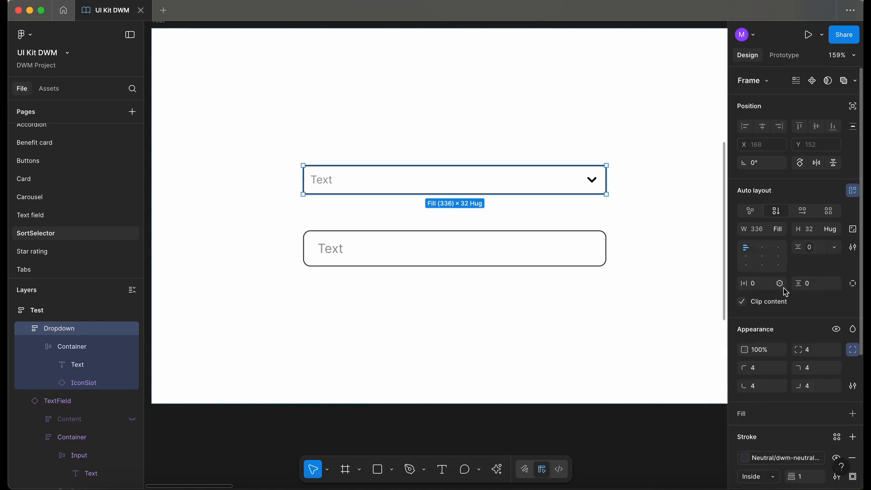
Apply the 8px variable to the horizontal and vertical padding of the Dropdown's Container.
click(65, 347)
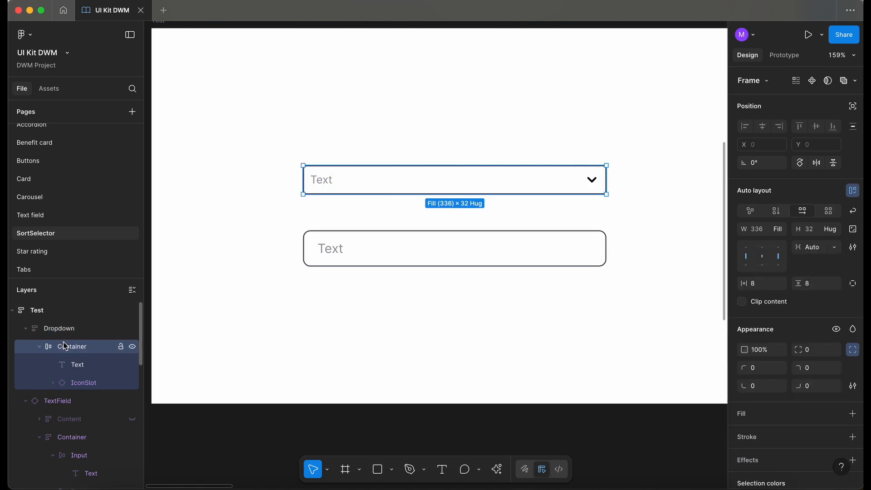
click(780, 284)
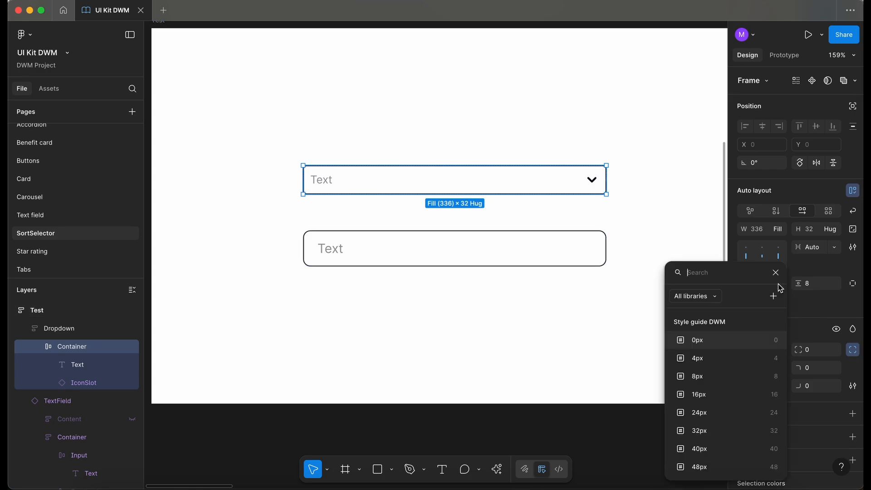
click(712, 376)
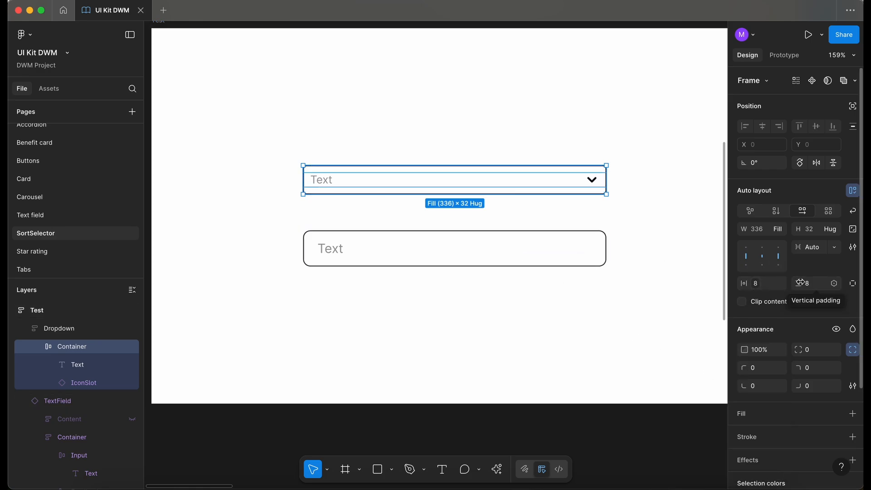
click(837, 289)
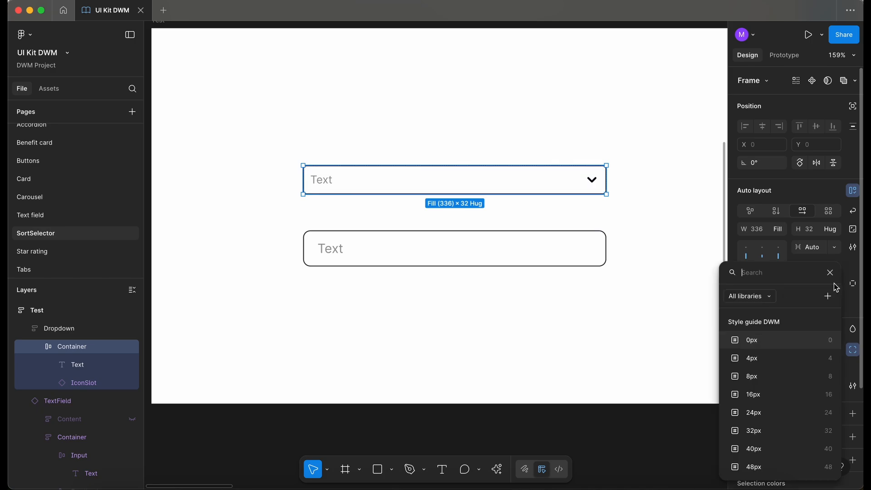
click(778, 381)
Move the Dropdown with the chevron from the Test frame into the Testing frame, replacing the older Dropdown without a chevron.
click(476, 254)
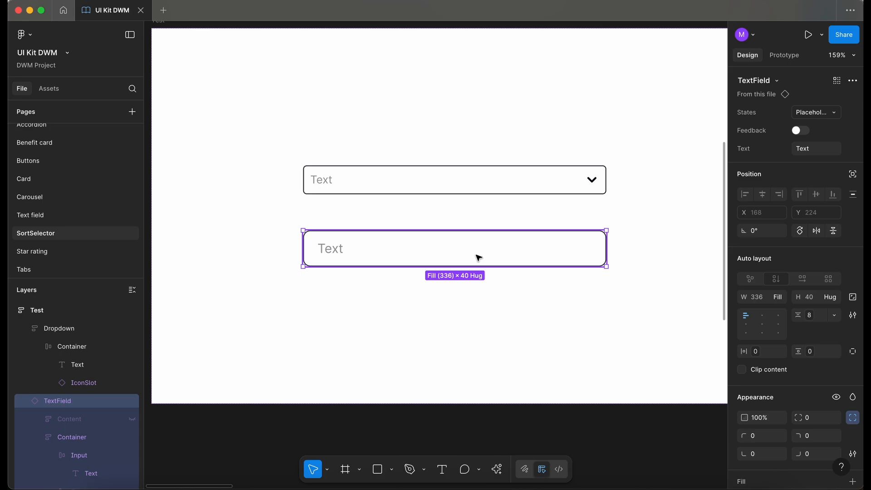
click(491, 180)
scroll(467, 176, up, 3)
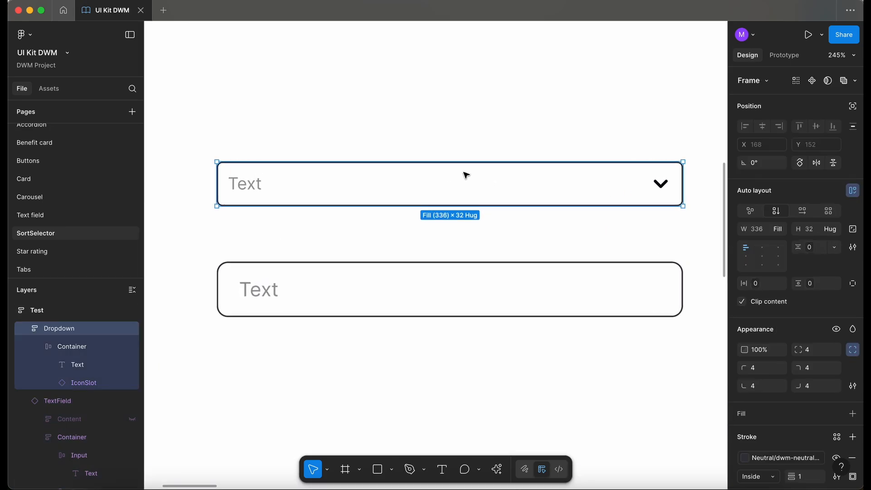
scroll(466, 175, down, 5)
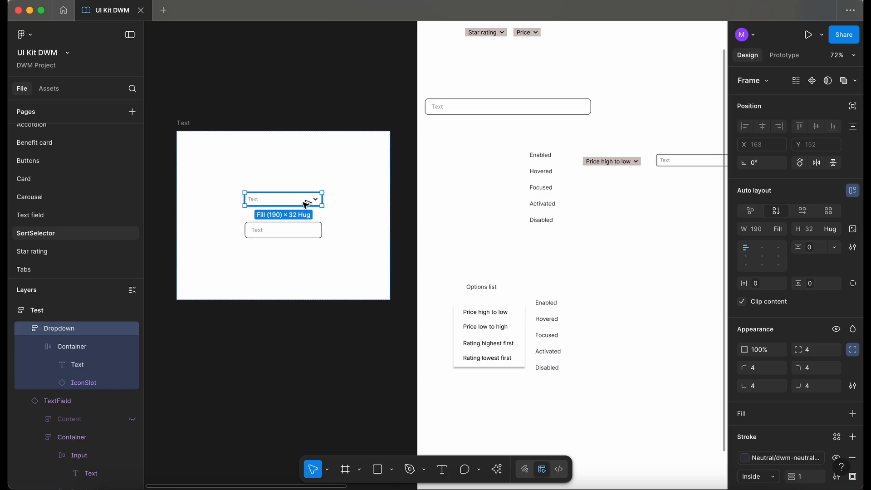
drag(320, 200, 632, 202)
scroll(632, 209, right, 5)
scroll(632, 209, right, 3)
scroll(631, 209, down, 2)
drag(495, 156, 546, 149)
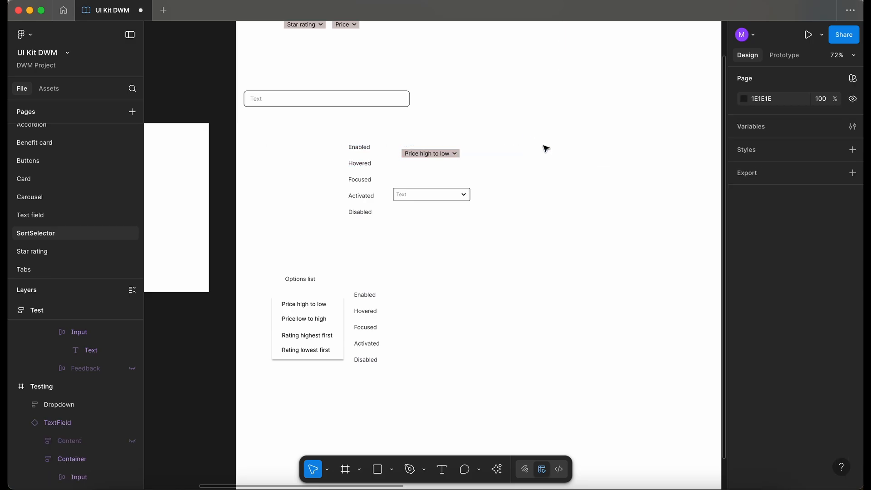
Arrange the Dropdown beside the Enabled state label, with the TextField to its right and the Price high to low sample well above.
drag(431, 154, 432, 63)
drag(431, 196, 418, 151)
key(shift+0)
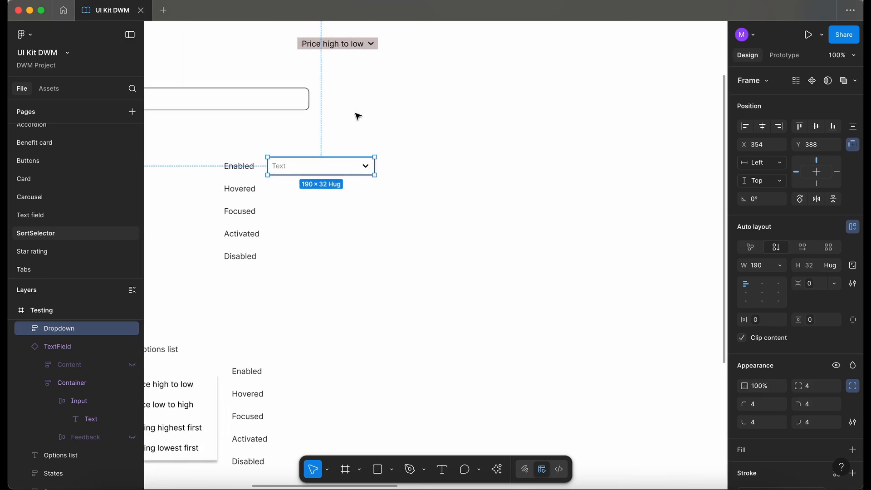
drag(278, 127, 588, 187)
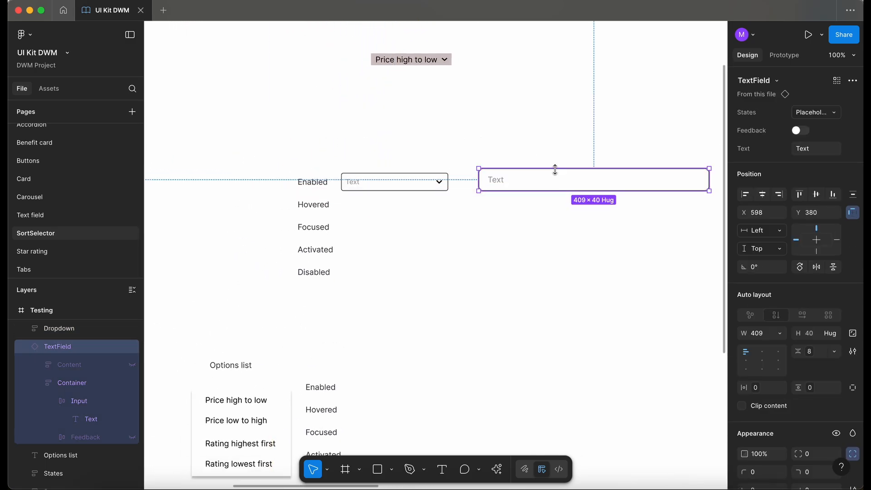
Reset the TextField instance in the Testing frame and set its state to Enabled.
right_click(554, 169)
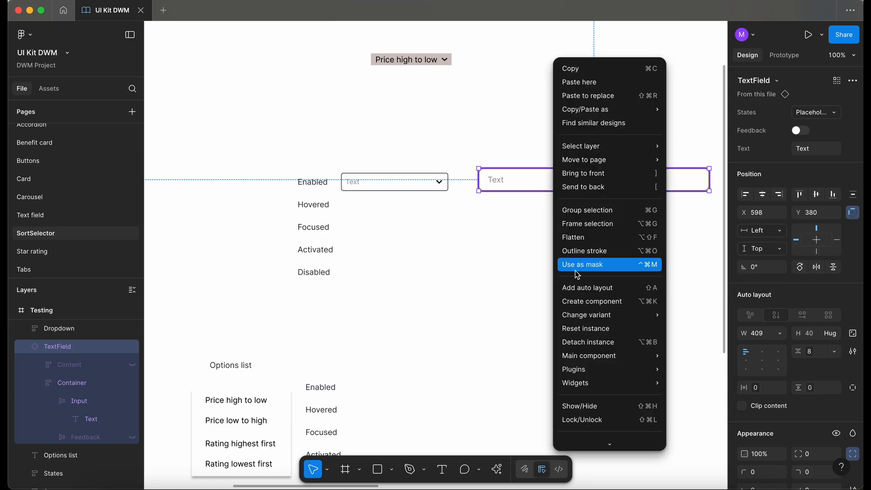
click(592, 334)
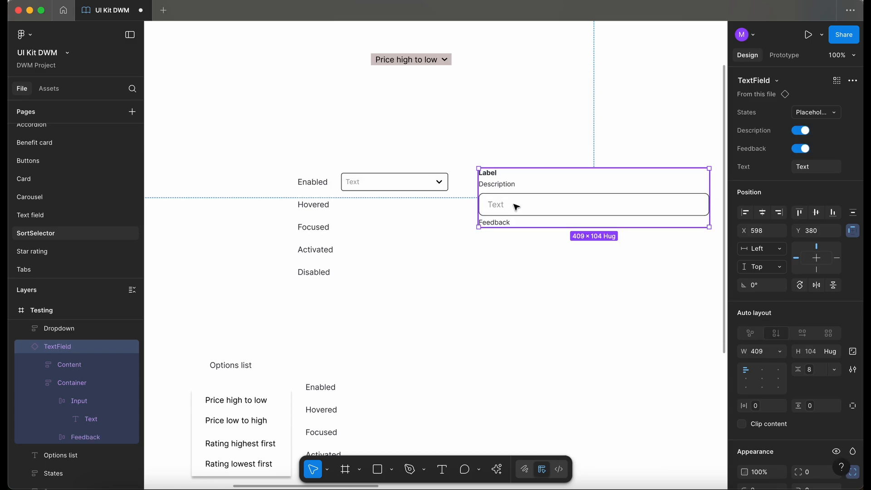
drag(513, 204, 520, 192)
click(816, 112)
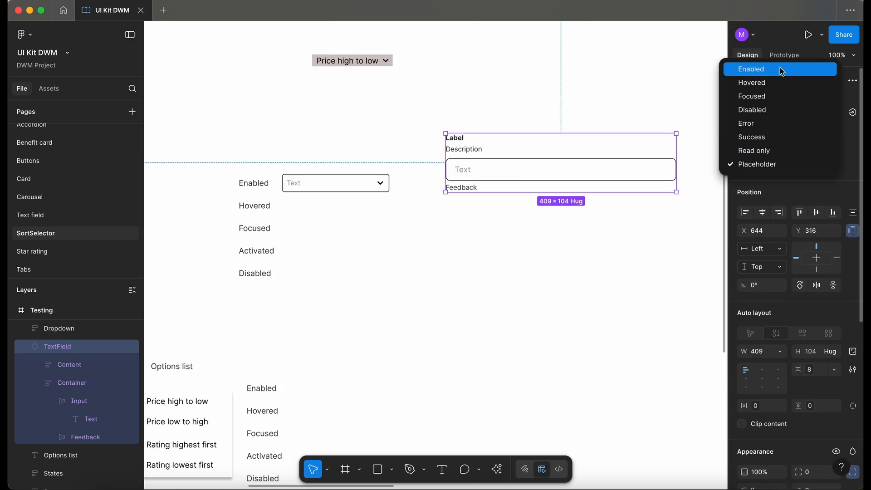
click(780, 69)
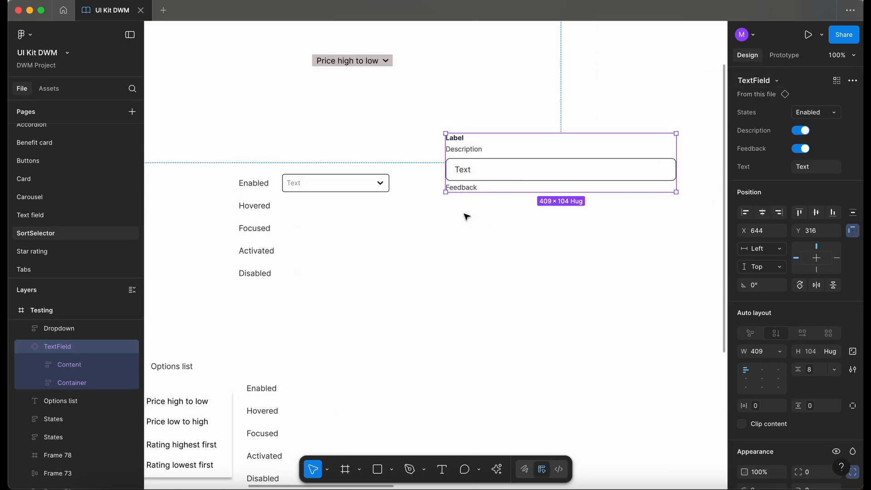
Check the stroke colour of the Enabled TextField's Input layer against the stroke of the Dropdown.
scroll(377, 202, up, 3)
click(547, 151)
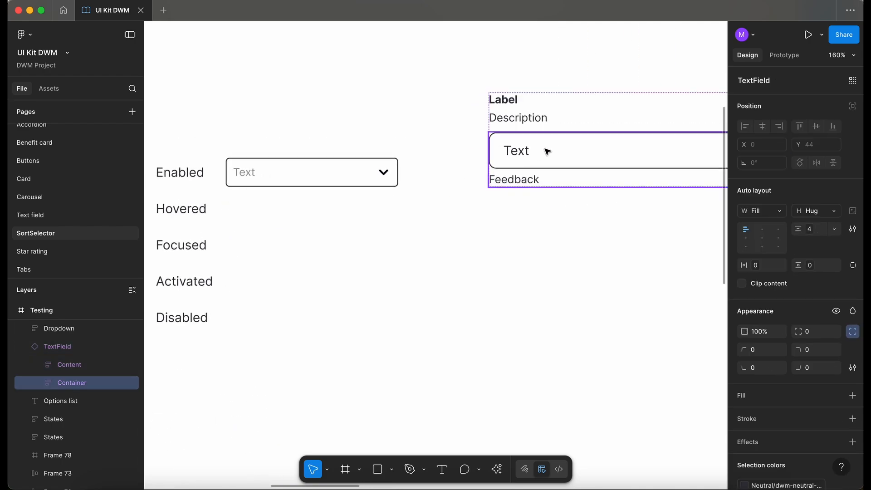
click(547, 152)
click(782, 470)
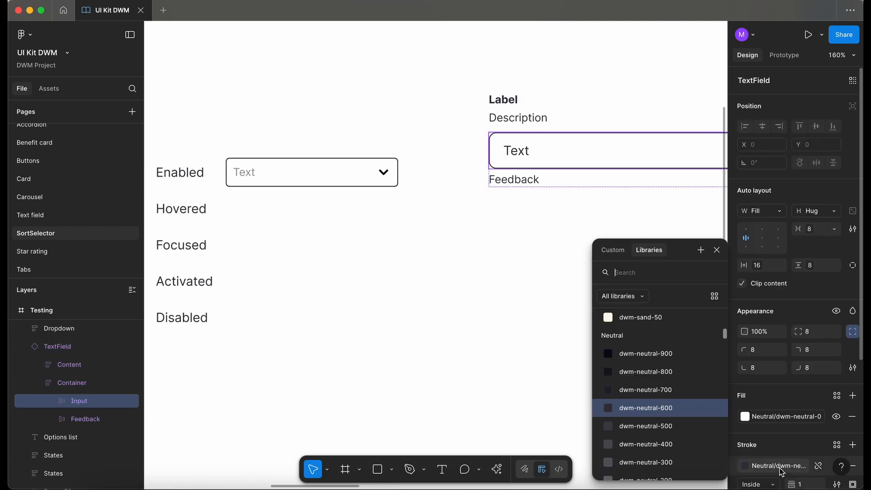
click(329, 177)
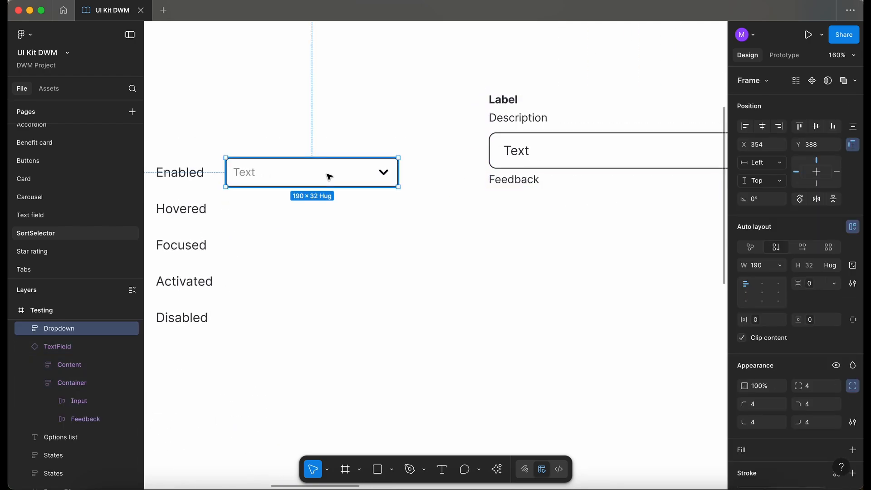
scroll(802, 428, down, 3)
click(777, 418)
click(453, 324)
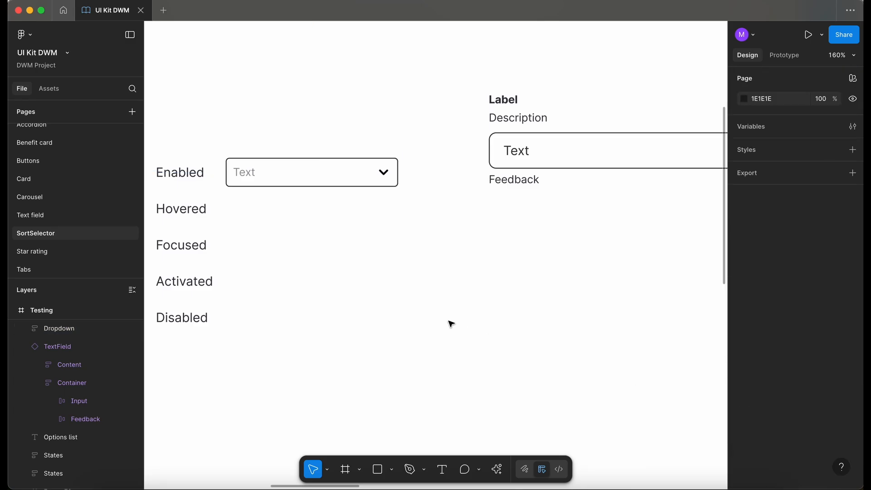
Duplicate the Enabled Dropdown directly below itself, beside the Hovered state label.
scroll(452, 323, left, 2)
drag(331, 173, 330, 215)
click(334, 179)
click(362, 220)
scroll(472, 242, down, 2)
Switch the TextField instance to the Hovered state and check the stroke colour and weight of its Input layer.
click(521, 171)
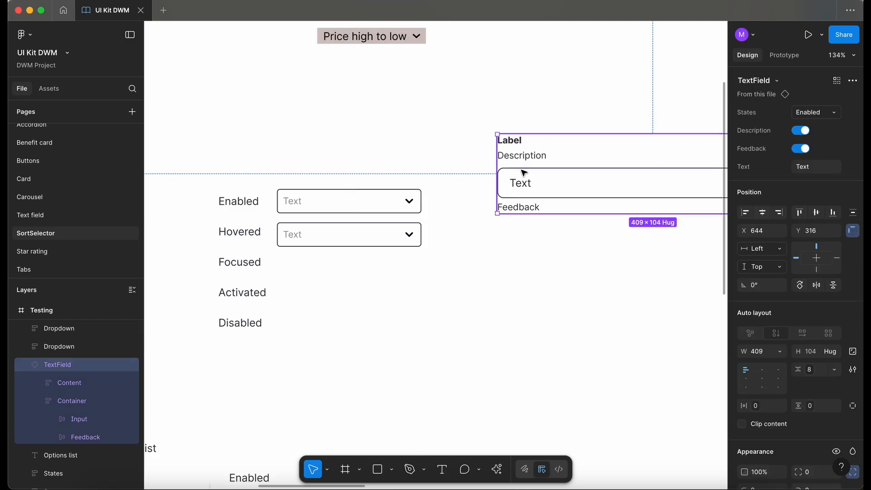
click(806, 111)
click(785, 131)
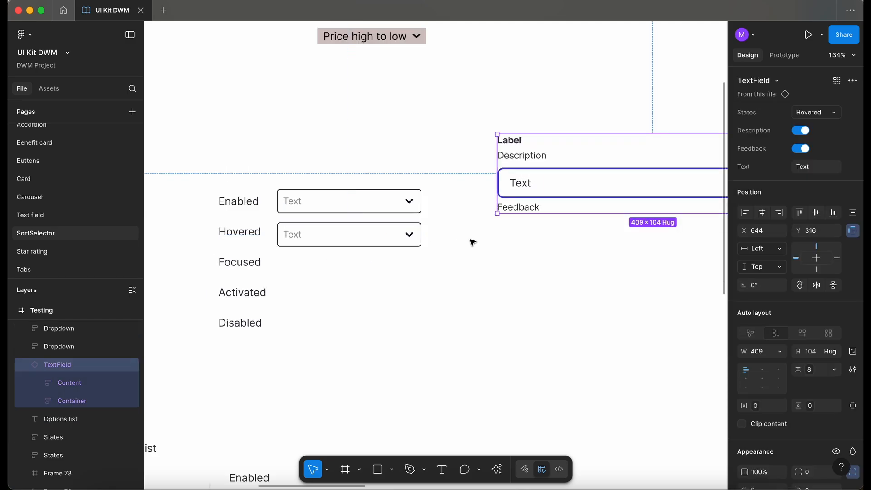
click(478, 250)
scroll(503, 211, up, 3)
scroll(502, 211, up, 7)
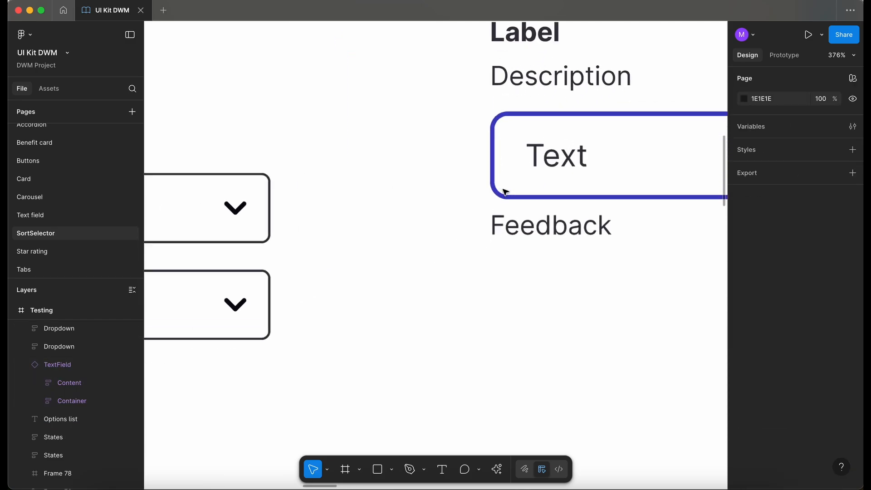
click(502, 193)
click(759, 468)
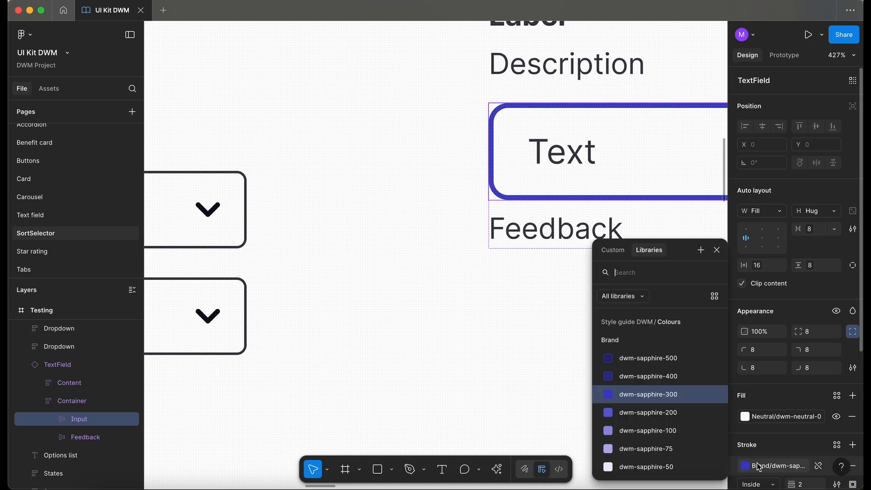
Give the Hovered Dropdown the TextField's hover stroke, dwm-sapphire-300 with a weight of 2.
click(456, 354)
scroll(461, 343, left, 6)
scroll(463, 344, down, 3)
scroll(461, 343, right, 5)
click(323, 263)
Set the vertical gap of the upper States label list to the 24px variable.
scroll(318, 244, down, 5)
click(373, 276)
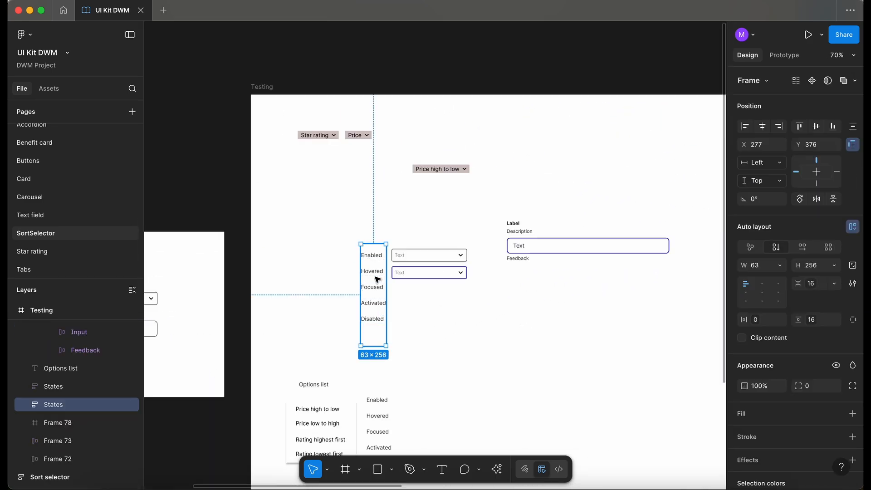
scroll(373, 290, up, 2)
click(813, 286)
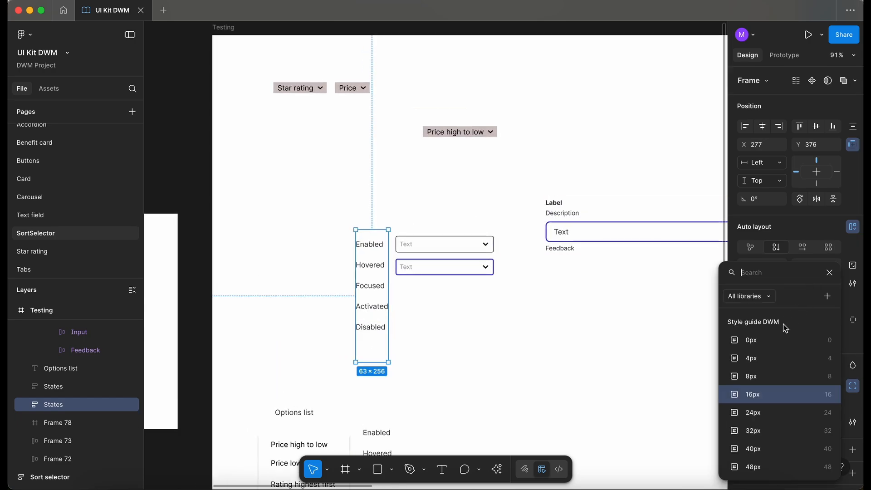
click(767, 418)
click(495, 317)
Duplicate the Hovered Dropdown below itself, beside the Focused state label and aligned with the Dropdowns above.
scroll(495, 318, up, 3)
click(376, 234)
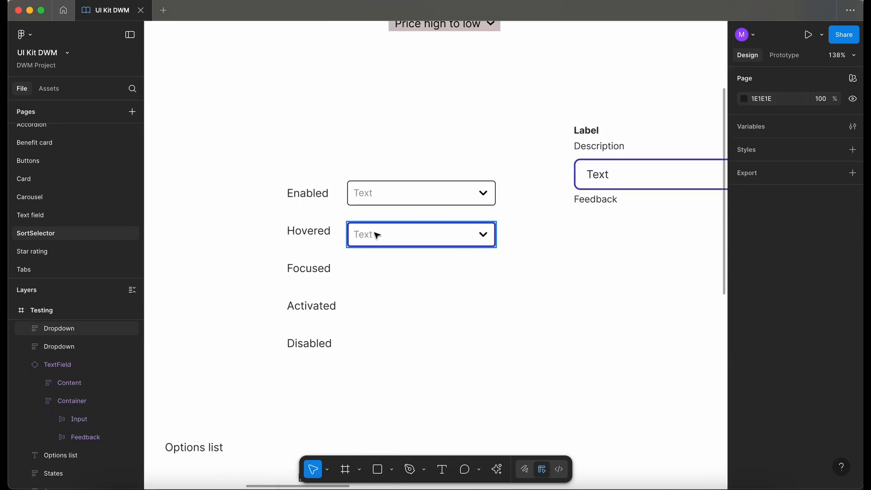
drag(402, 235, 399, 273)
key(ctrl+z)
drag(397, 236, 397, 277)
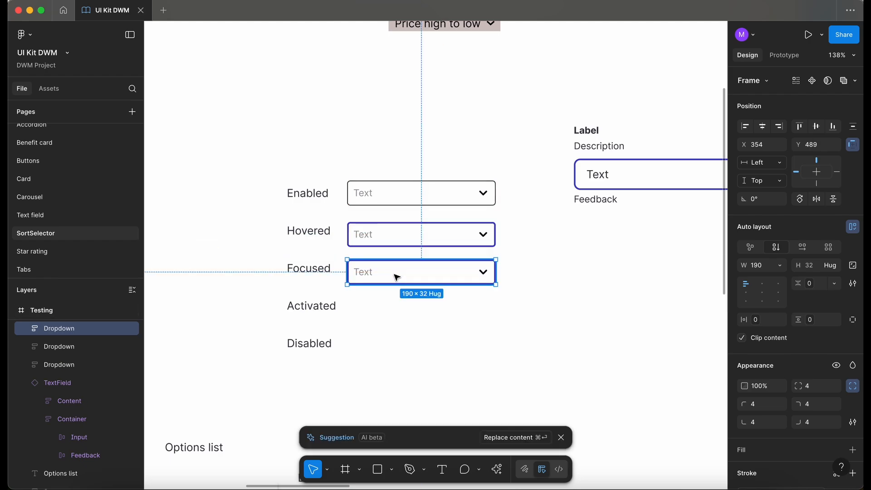
Switch the TextField instance to the Focused state and check the stroke colour of its Input layer.
scroll(397, 277, down, 2)
click(648, 141)
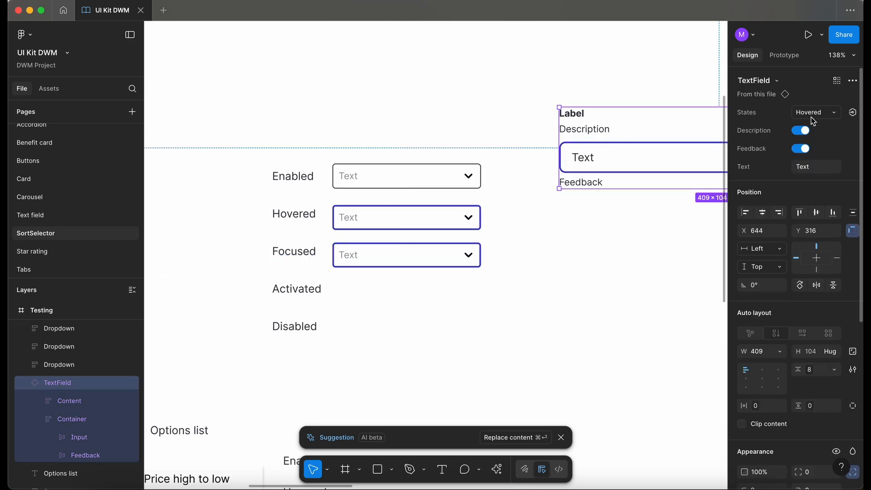
click(812, 113)
click(786, 127)
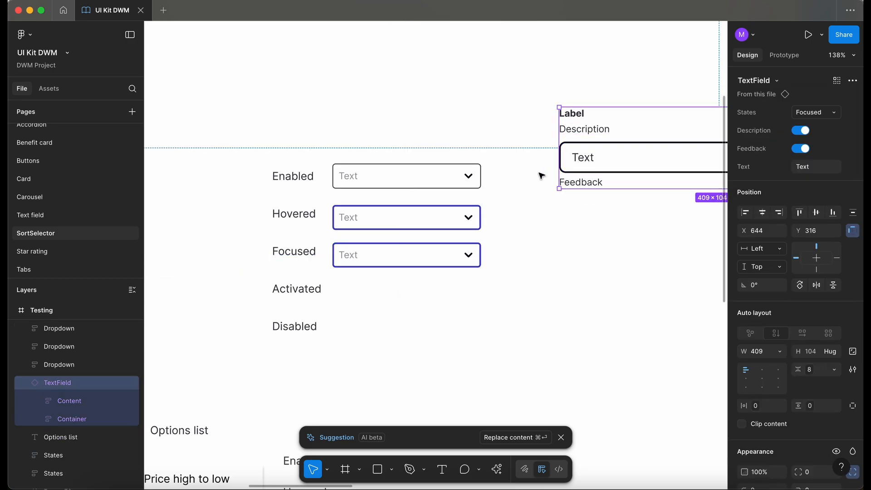
scroll(540, 176, right, 5)
scroll(540, 176, up, 1)
double_click(493, 184)
double_click(493, 184)
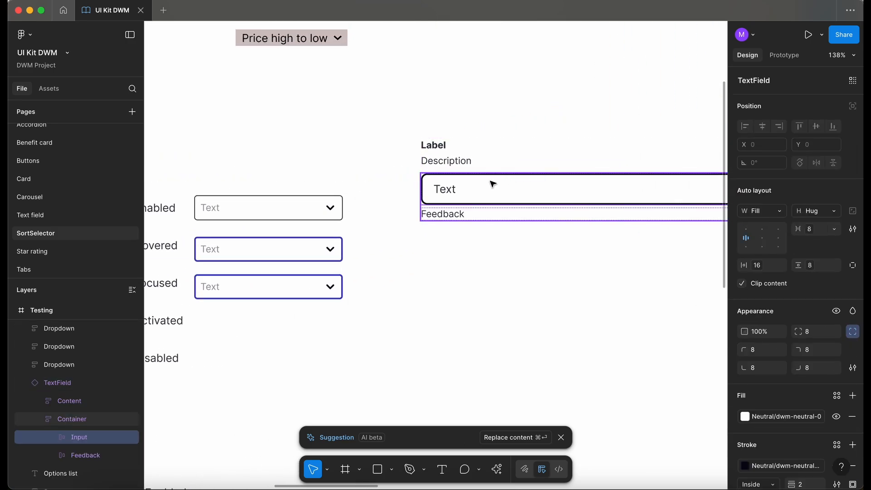
click(787, 466)
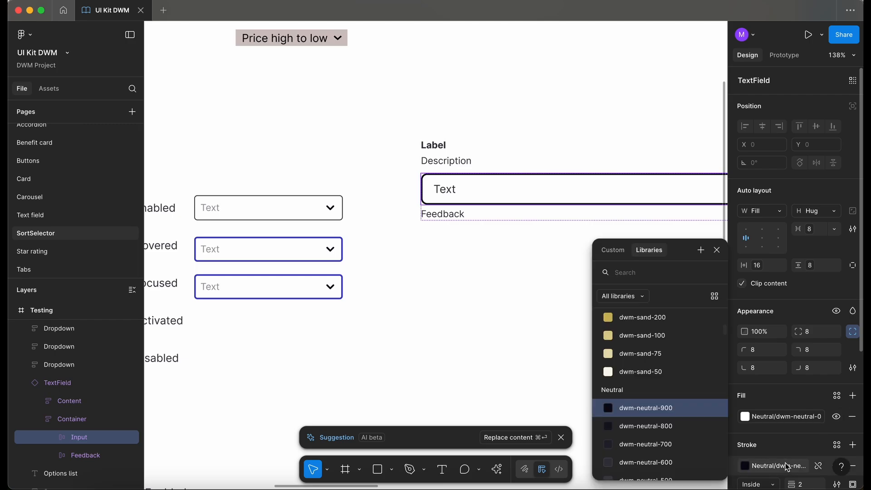
Change the Focused Dropdown's stroke colour to dwm-neutral-900, matching the focused TextField.
click(448, 356)
scroll(448, 356, left, 5)
scroll(447, 356, down, 1)
click(424, 247)
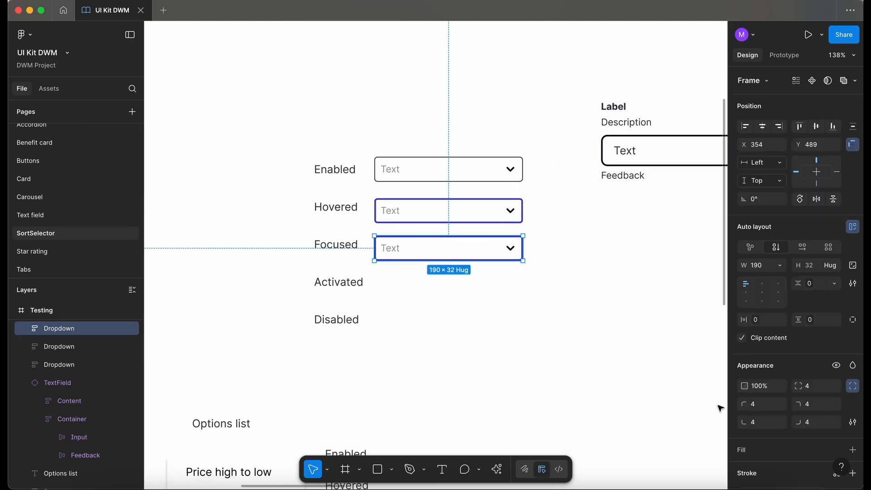
click(476, 343)
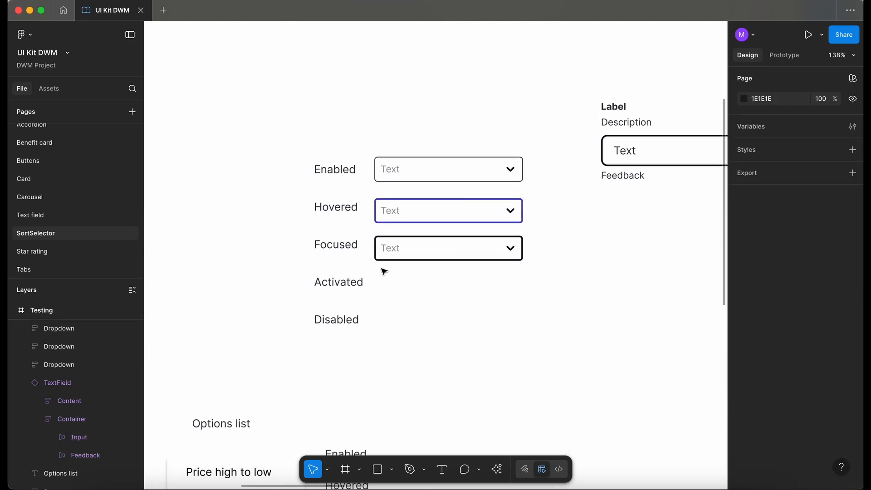
Duplicate the Focused Dropdown below itself, beside the Activated state label.
scroll(377, 267, down, 2)
click(401, 239)
drag(407, 239, 406, 268)
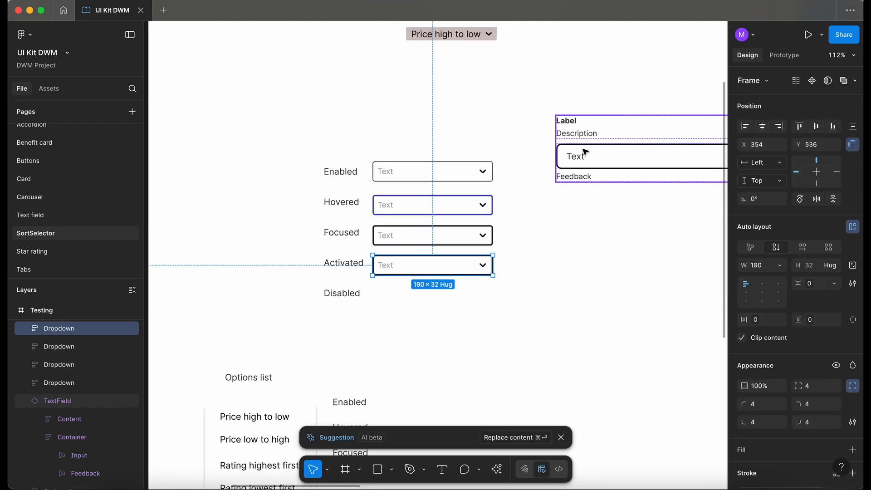
scroll(406, 265, up, 3)
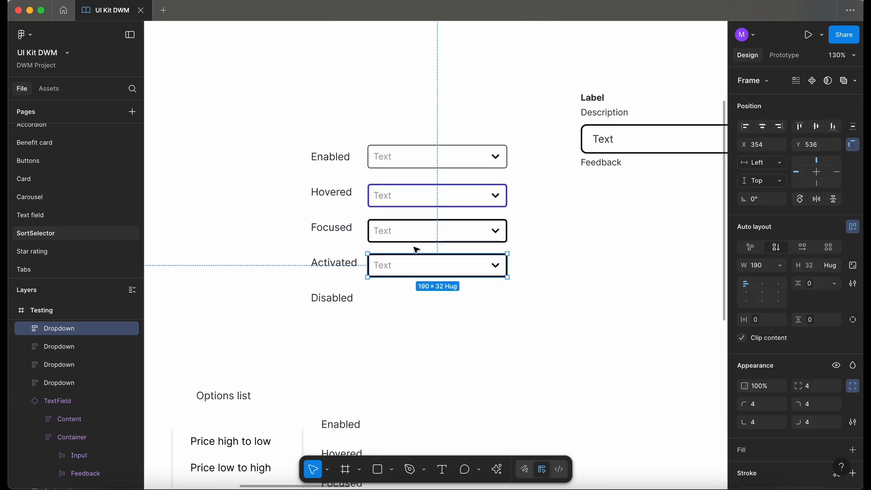
Insert a Button component instance to the right of the Dropdowns and set its state to Activated.
scroll(417, 250, down, 5)
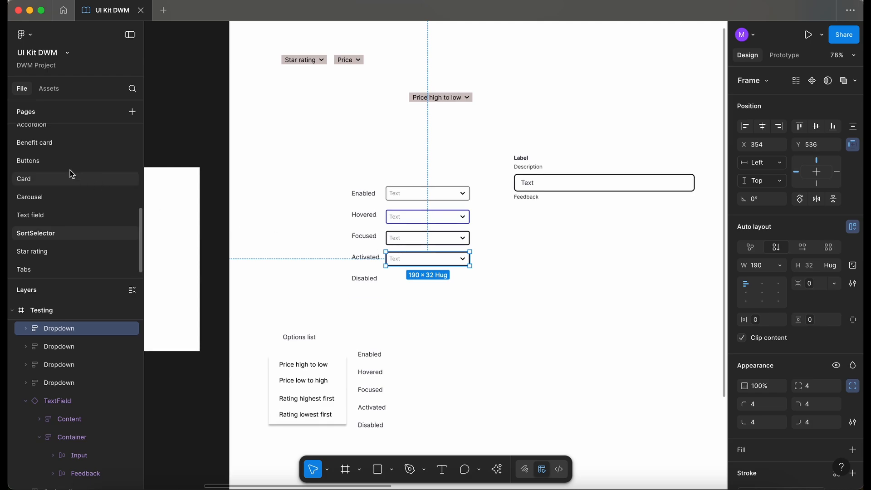
click(49, 89)
text(utton)
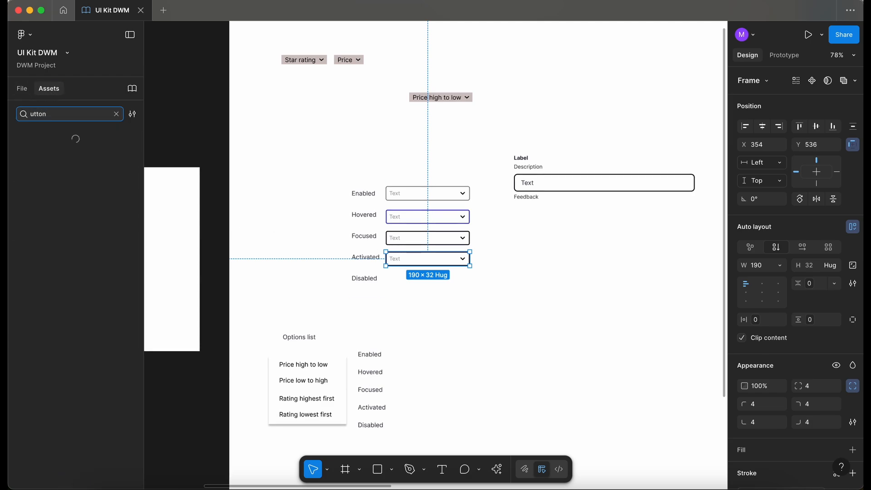
drag(44, 152, 142, 155)
click(21, 89)
drag(622, 228, 550, 238)
click(816, 113)
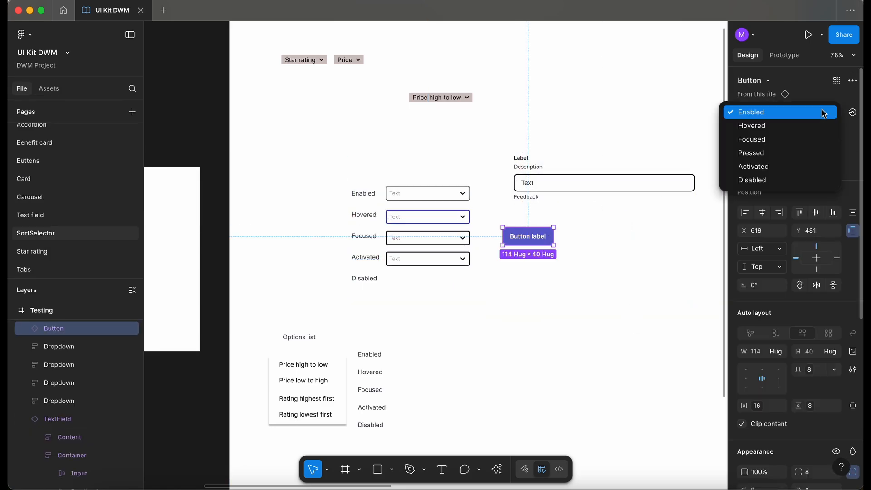
click(765, 167)
Check which colour style fills the Activated Button instance.
scroll(515, 278, up, 5)
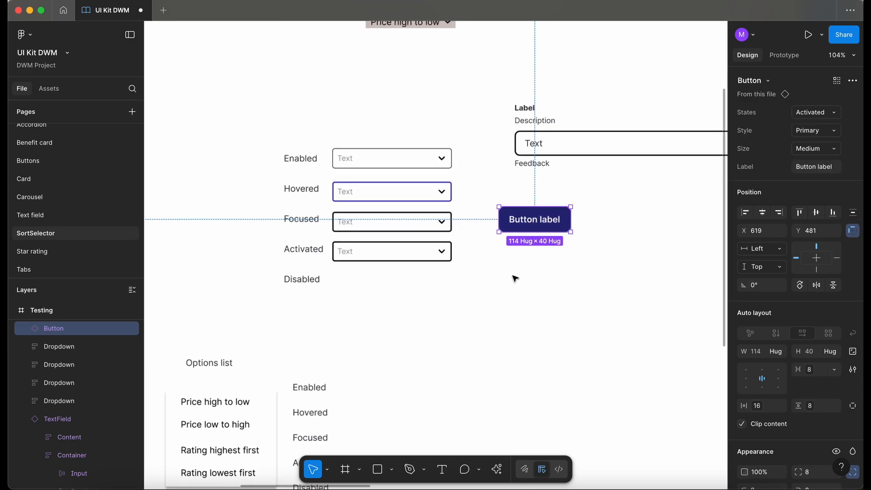
click(515, 278)
click(547, 193)
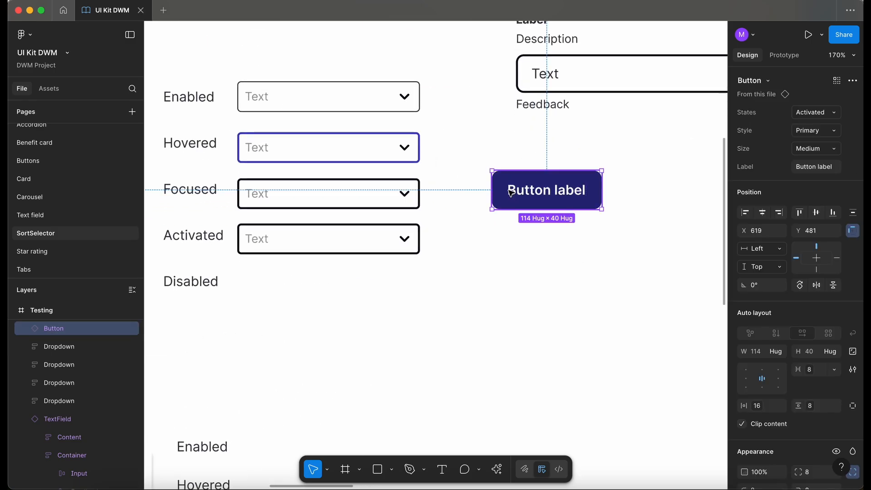
scroll(852, 411, down, 4)
click(786, 447)
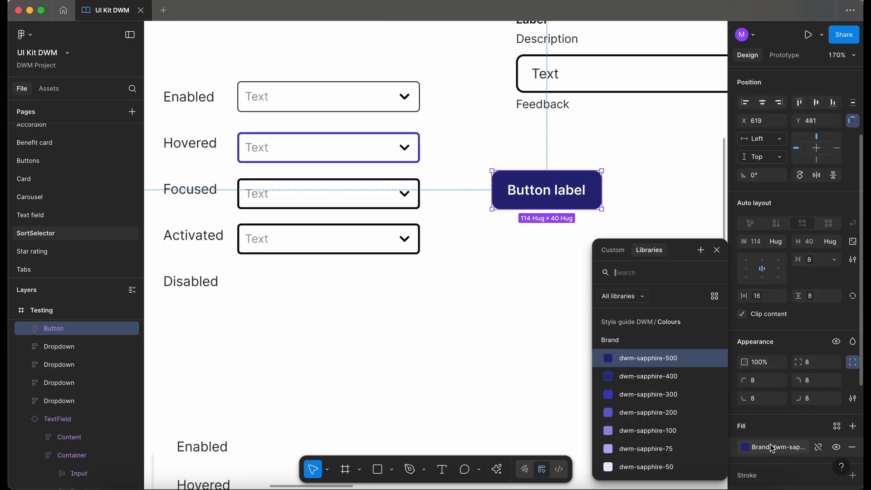
click(416, 336)
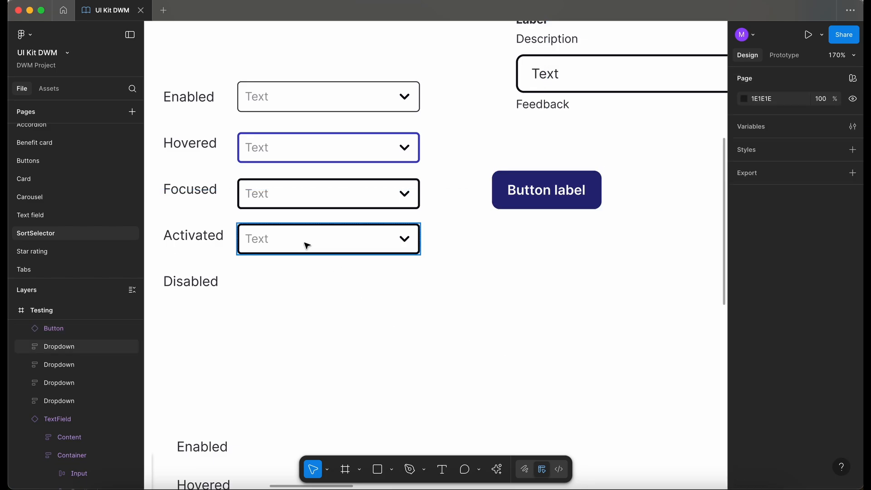
Apply the dwm-sapphire-500 colour to the Activated Dropdown's stroke and set the stroke weight to 1.
click(298, 244)
scroll(761, 408, down, 3)
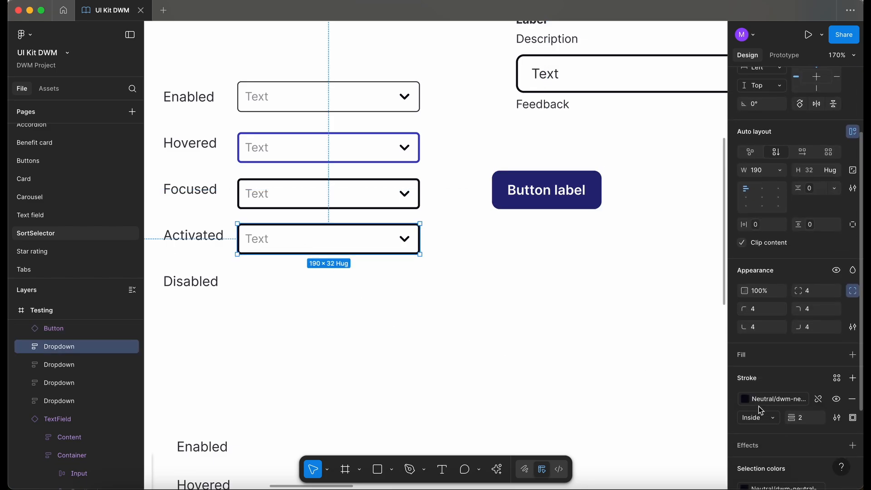
click(781, 402)
text(sap)
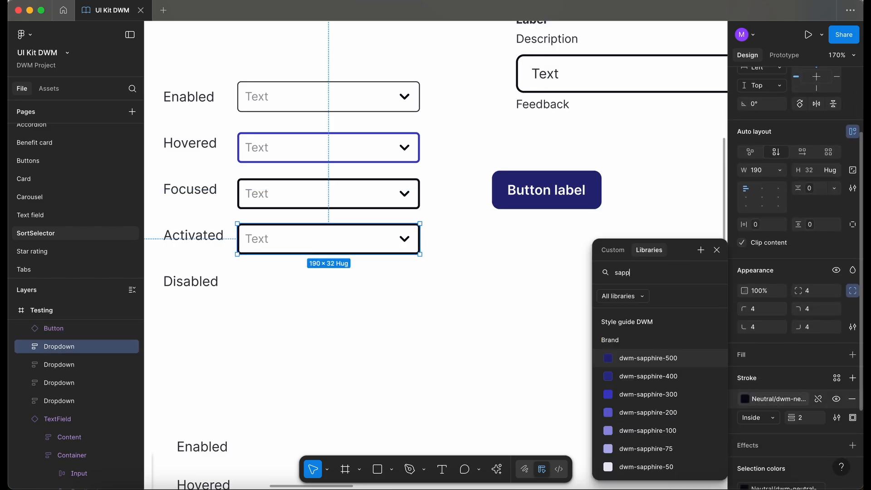
text(p)
click(667, 358)
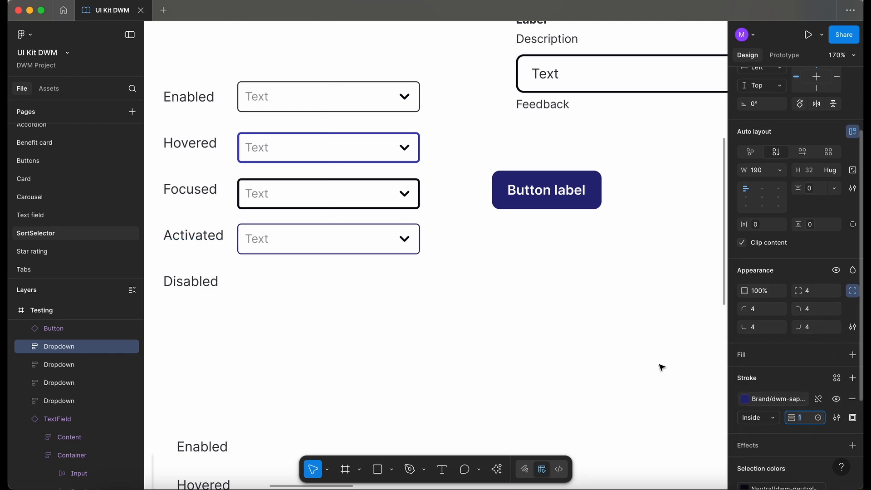
Undo the last stroke weight change on the Activated Dropdown.
click(485, 350)
scroll(485, 351, left, 5)
scroll(485, 351, up, 3)
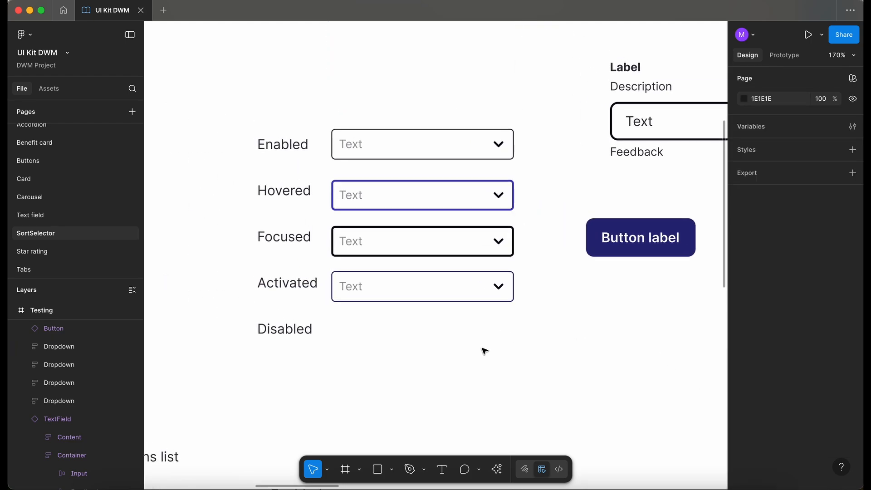
key(super+z)
key(super+z)
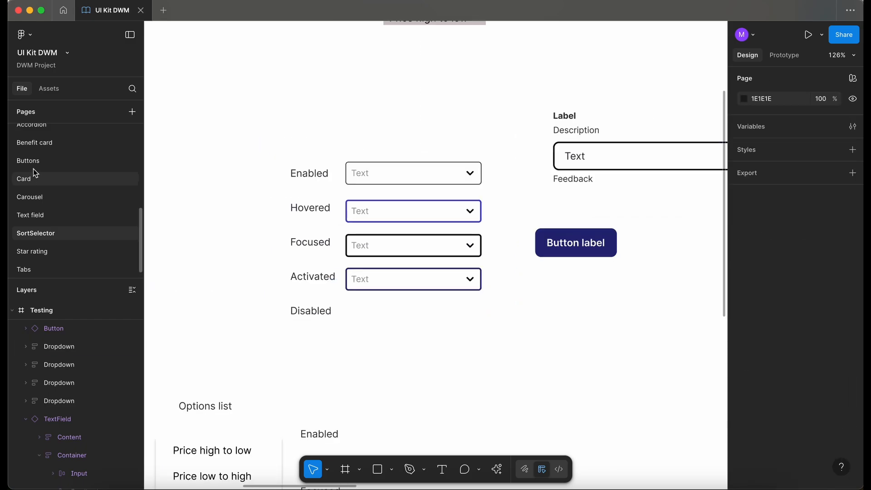
Open the Buttons page and examine the outline of the Secondary medium button in its Activated state.
click(88, 162)
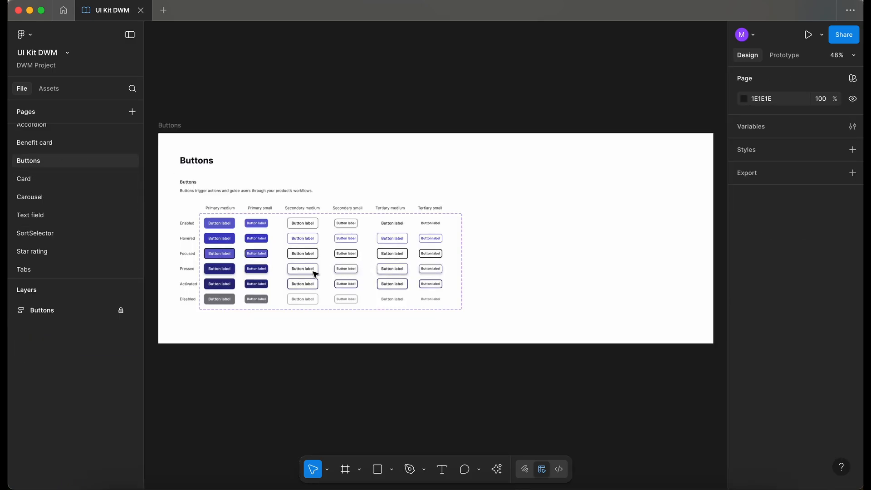
ctrl+scroll(315, 274, up, 5)
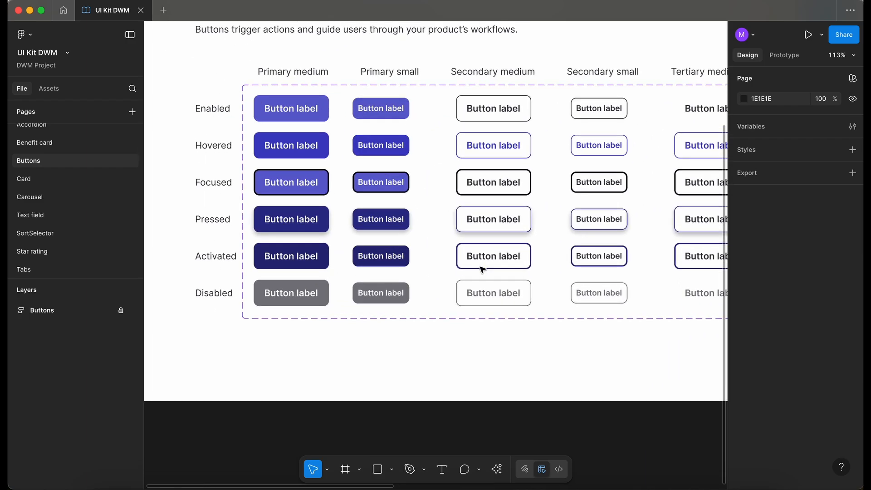
ctrl+scroll(482, 269, up, 8)
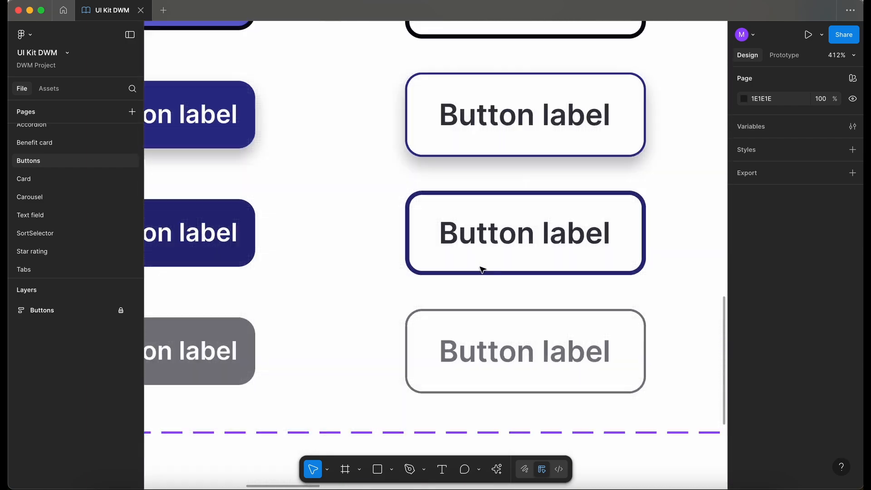
Return to the SortSelector page and swap the Activated dropdown's chevron-down icon for chevron-up.
ctrl+scroll(483, 269, down, 10)
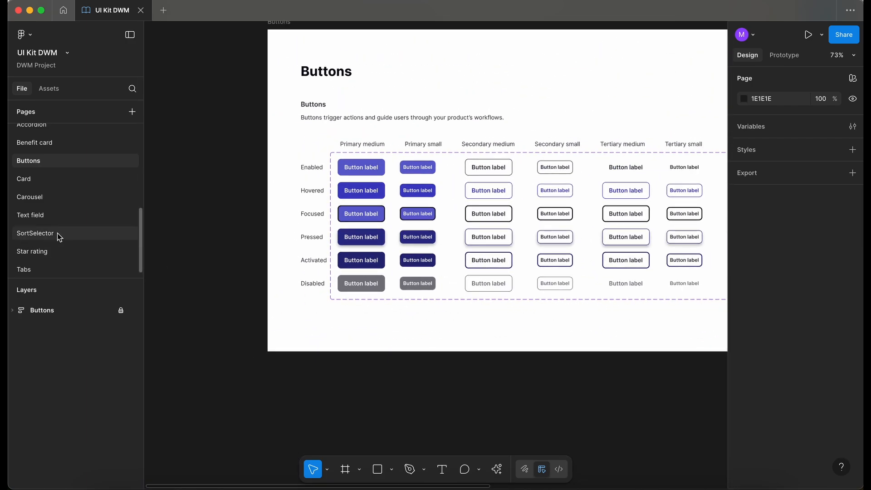
click(59, 236)
click(380, 276)
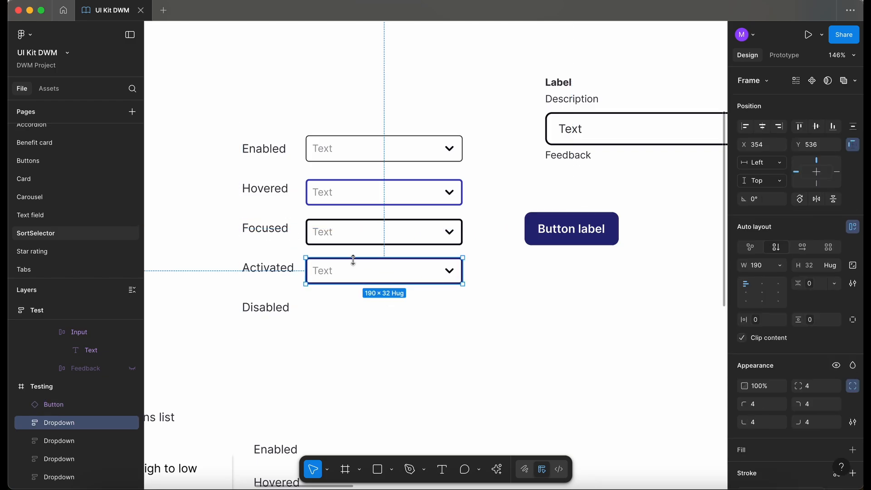
ctrl+scroll(353, 260, up, 2)
double_click(475, 274)
double_click(474, 274)
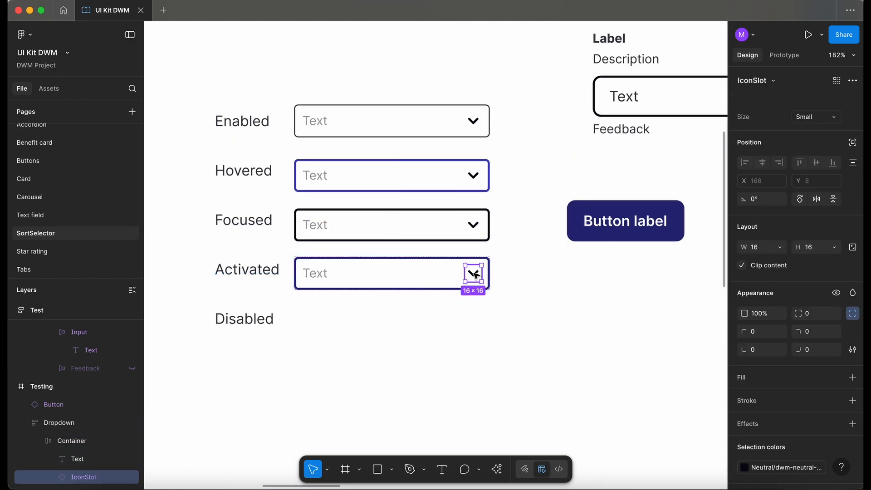
double_click(475, 275)
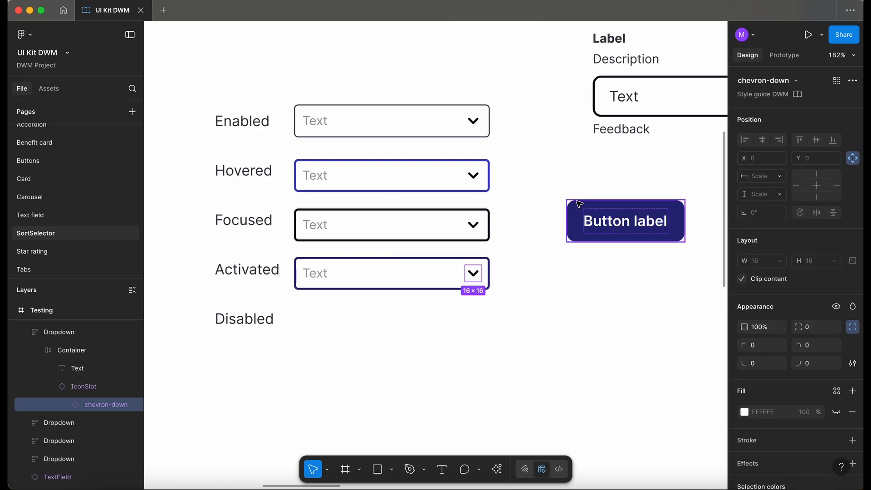
click(772, 79)
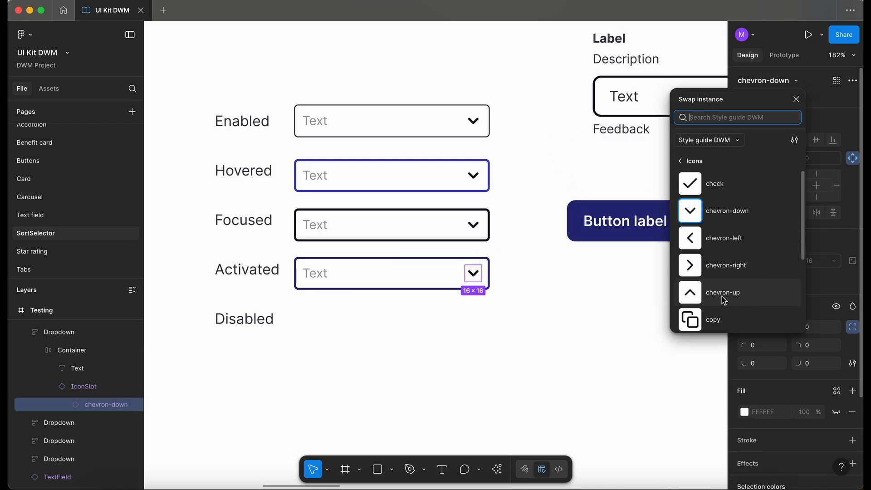
click(737, 291)
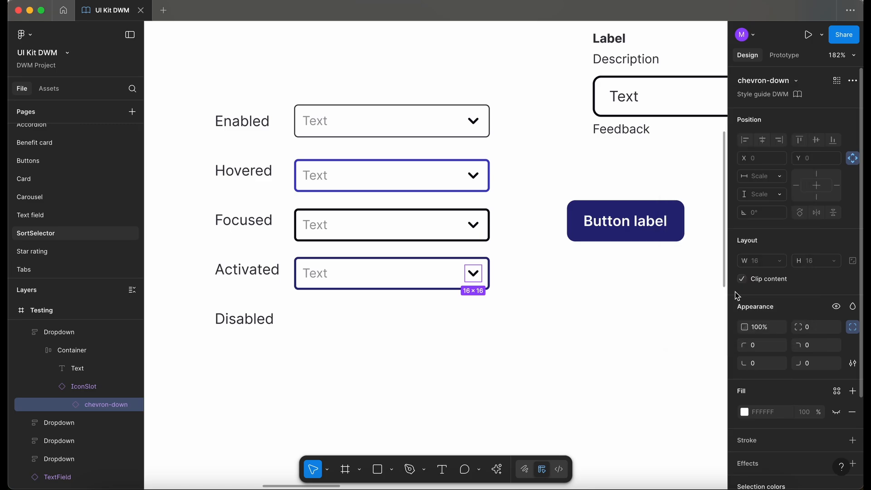
click(486, 356)
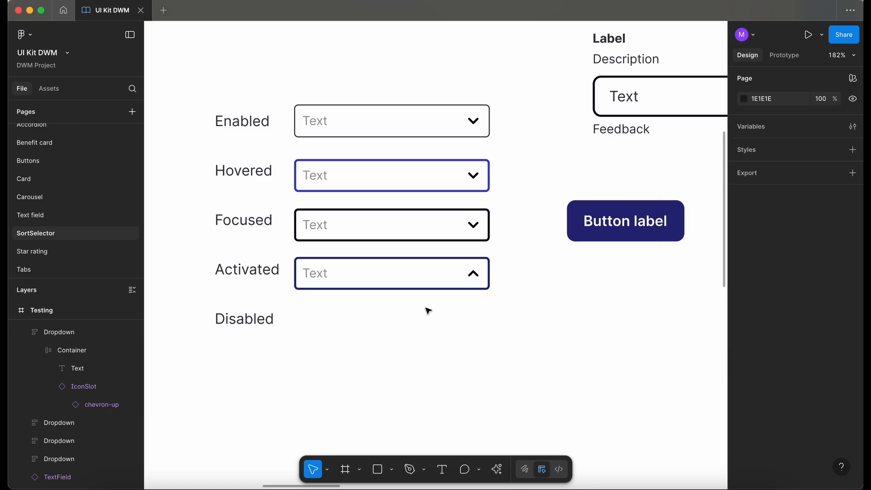
Duplicate the Enabled dropdown and place the copy beside the Disabled label below the Activated one.
scroll(429, 311, down, 5)
click(391, 178)
drag(394, 183, 391, 314)
scroll(392, 313, up, 4)
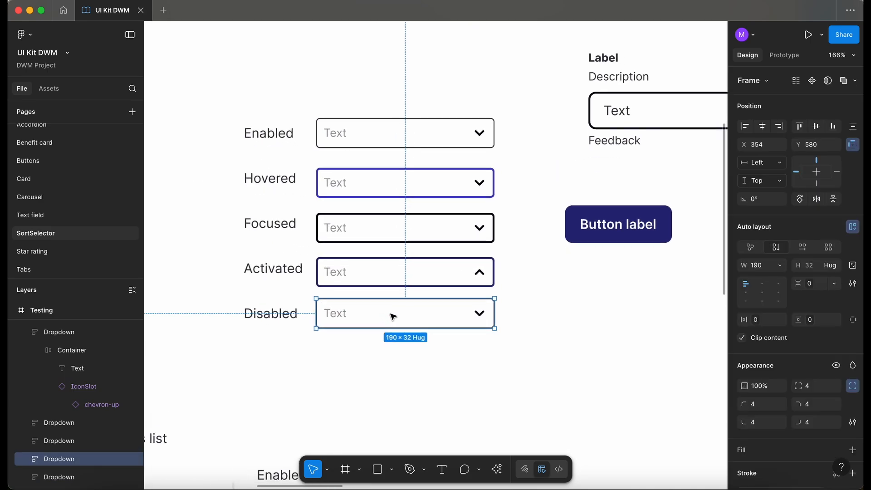
Set the reference TextField and Button instances to their Disabled states.
click(617, 213)
click(623, 97)
scroll(623, 97, right, 5)
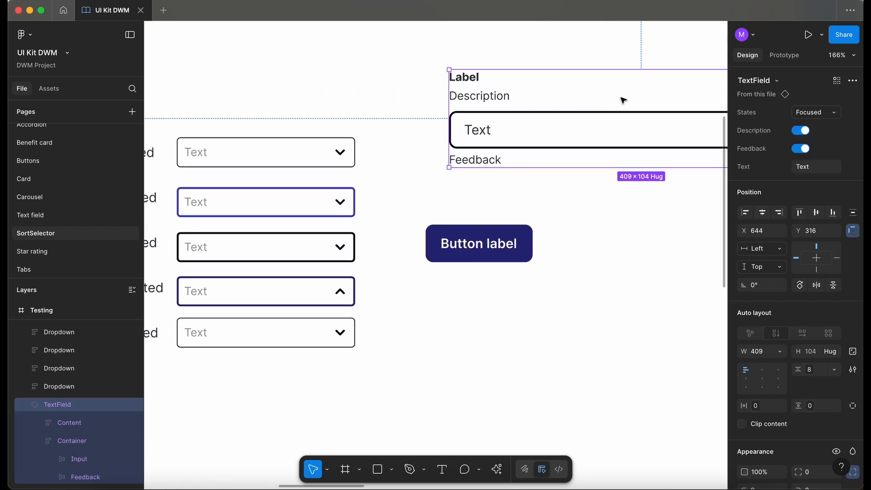
click(803, 112)
click(792, 125)
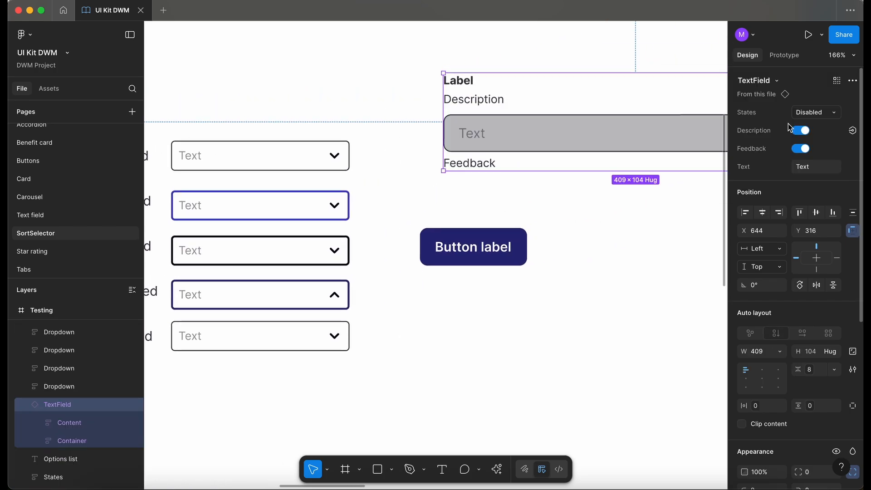
click(473, 245)
click(826, 115)
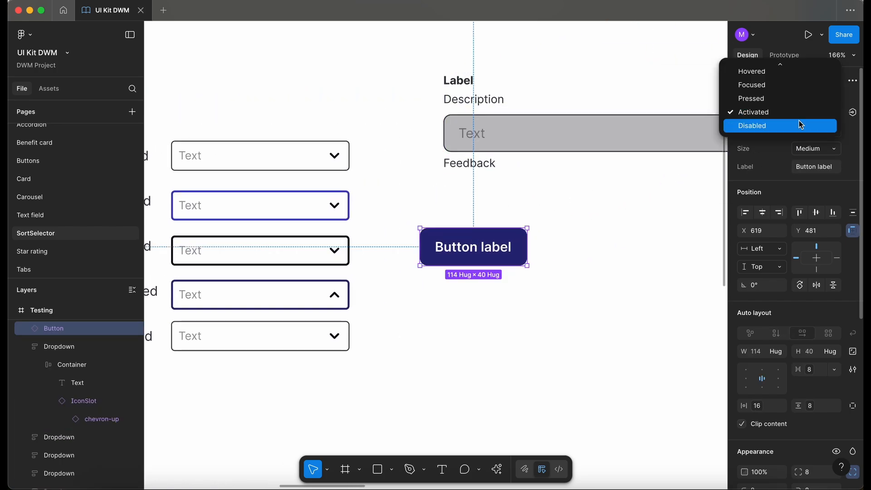
click(779, 124)
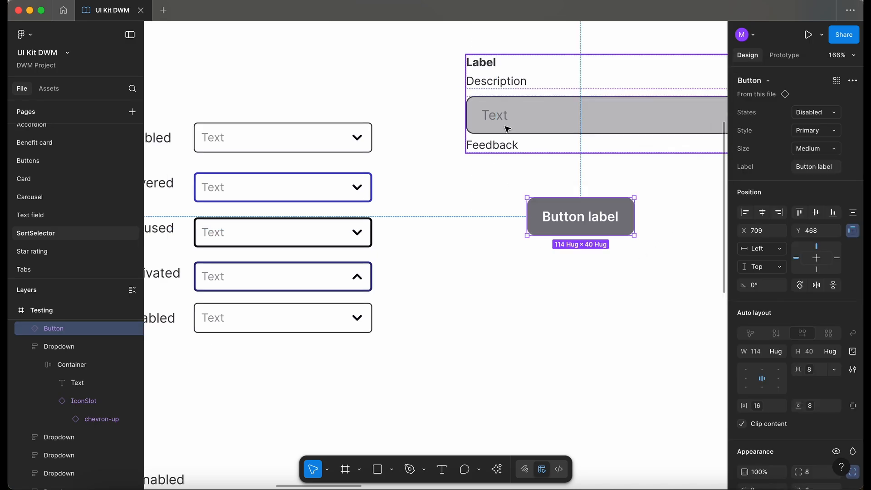
Check which neutral colour style fills the text inside the disabled TextField.
super+click(498, 117)
click(783, 448)
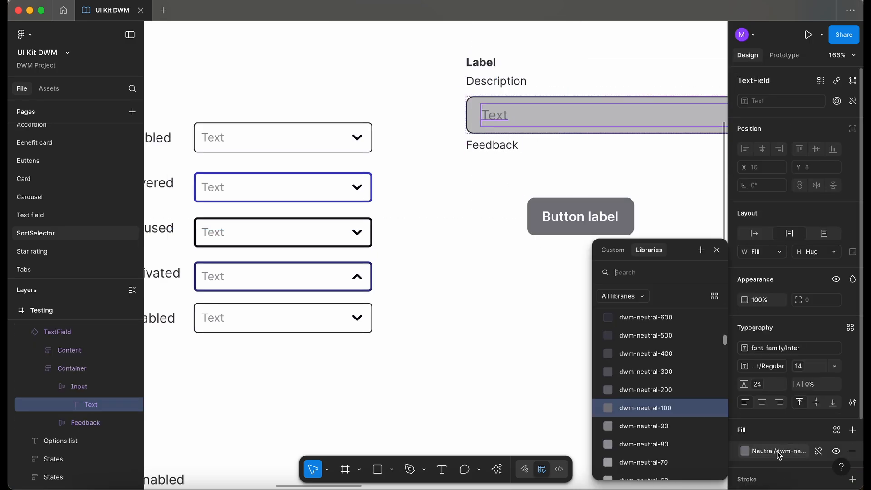
click(482, 404)
Give the Disabled dropdown a light grey Neutral library colour as its fill, like the disabled TextField.
super+click(226, 327)
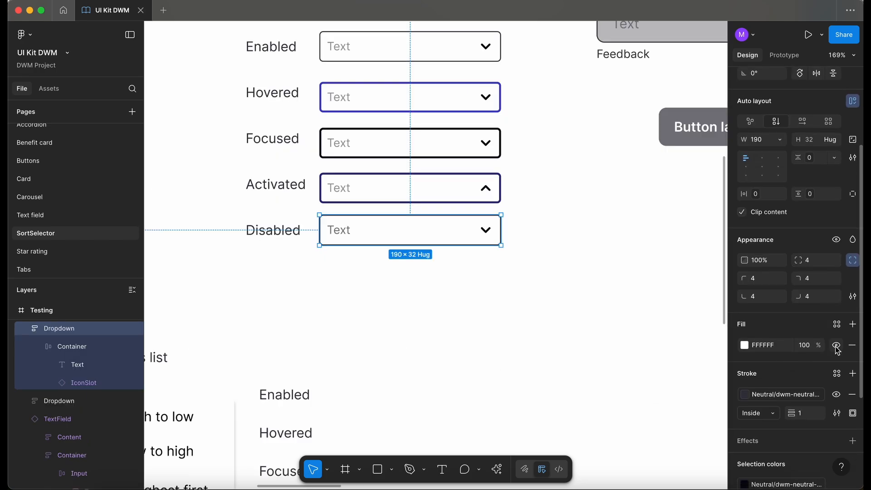
click(837, 324)
text(neu)
scroll(645, 418, down, 3)
scroll(645, 418, down, 3)
click(673, 437)
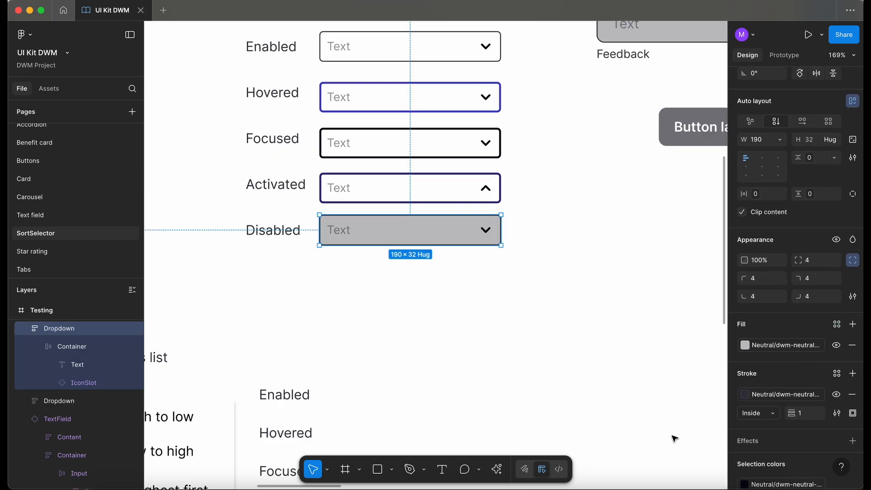
Check the Disabled dropdown's text fill and recolour its chevron icon with a matching grey Neutral library style.
super+click(237, 334)
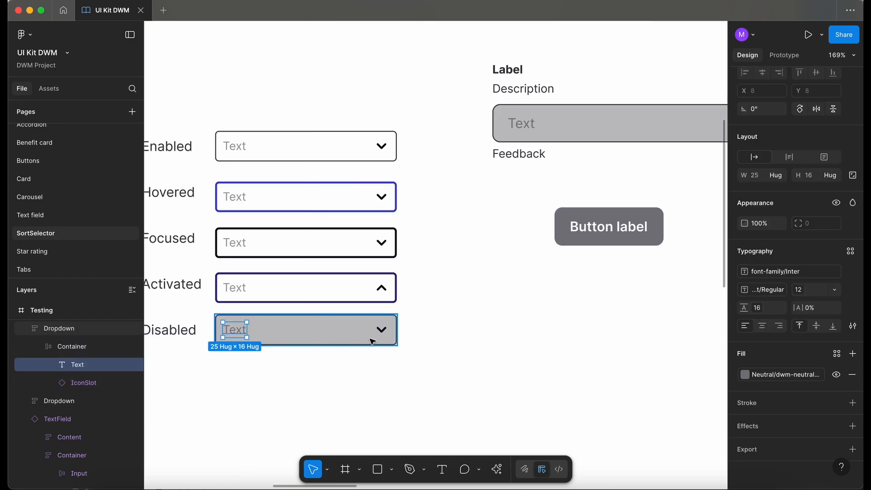
click(777, 375)
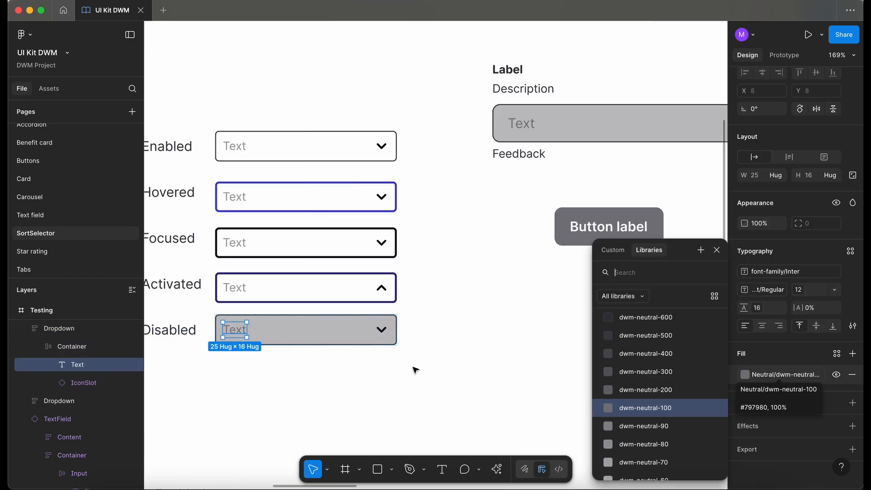
click(383, 330)
click(783, 409)
text(neu)
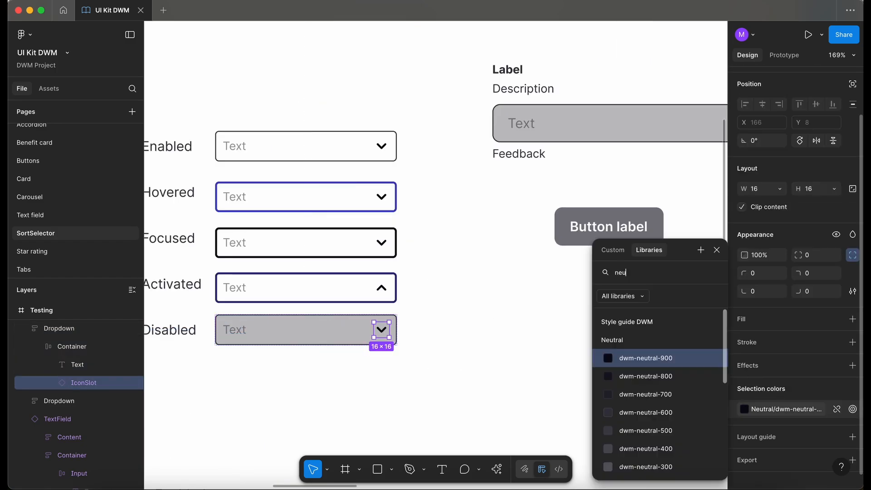
scroll(658, 399, down, 3)
click(664, 418)
click(490, 140)
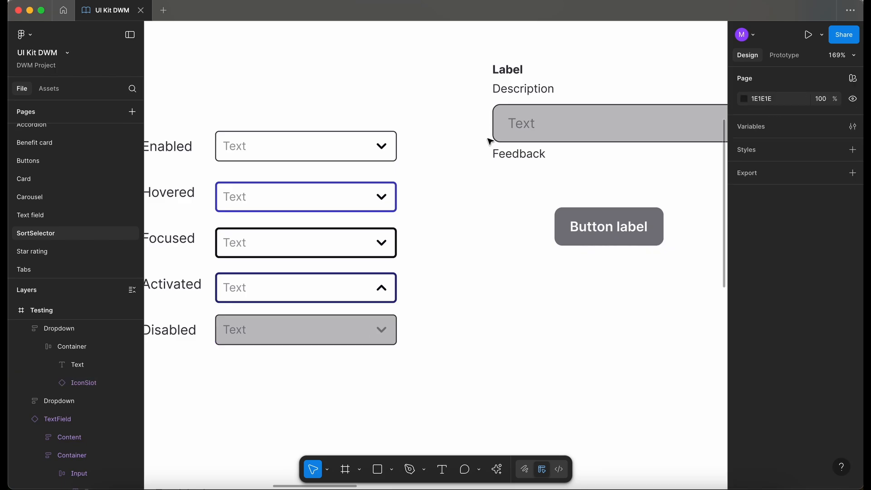
Compare the stroke colour styles of the disabled TextField's input and the Disabled dropdown.
scroll(490, 139, down, 2)
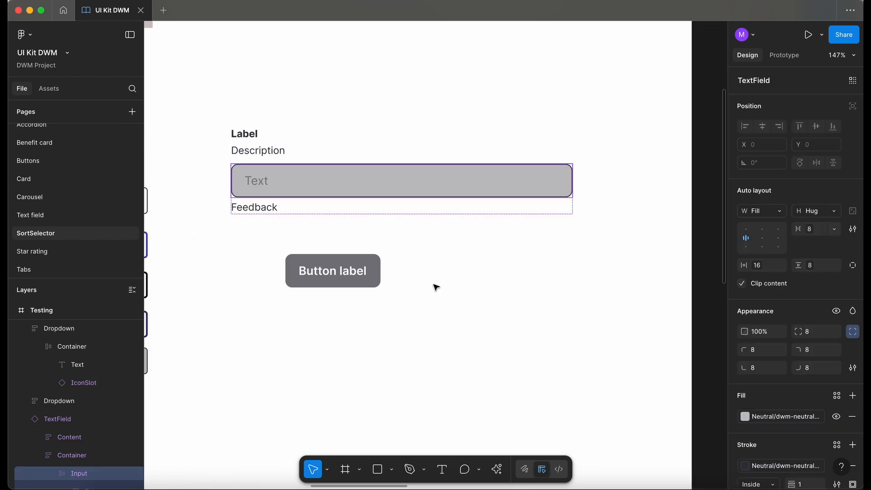
scroll(436, 285, left, 8)
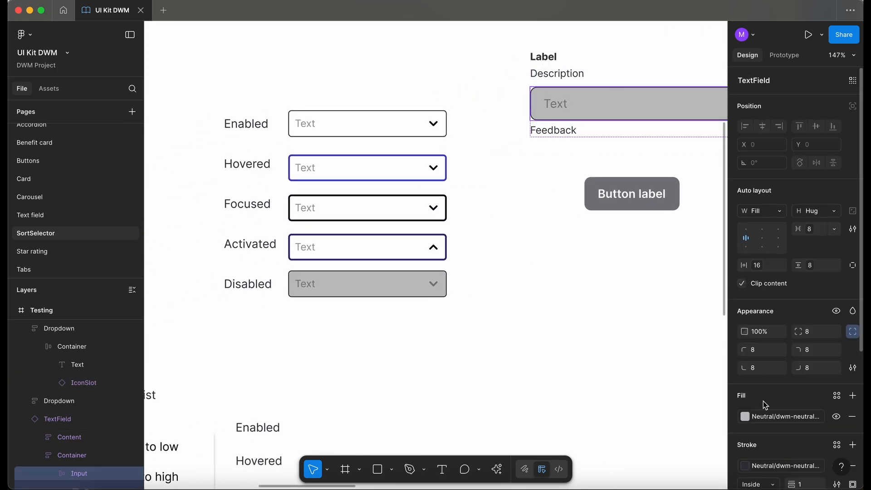
scroll(764, 401, down, 2)
click(778, 425)
key(Escape)
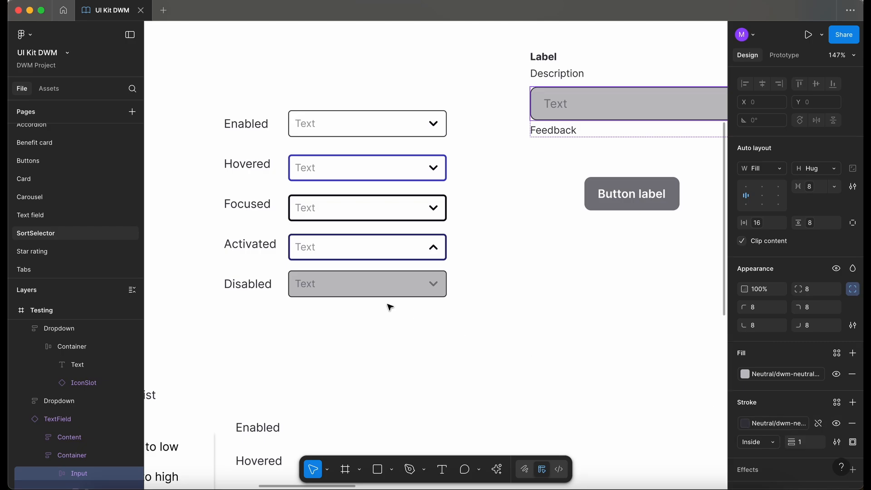
click(383, 284)
scroll(788, 447, down, 1)
click(786, 461)
click(387, 377)
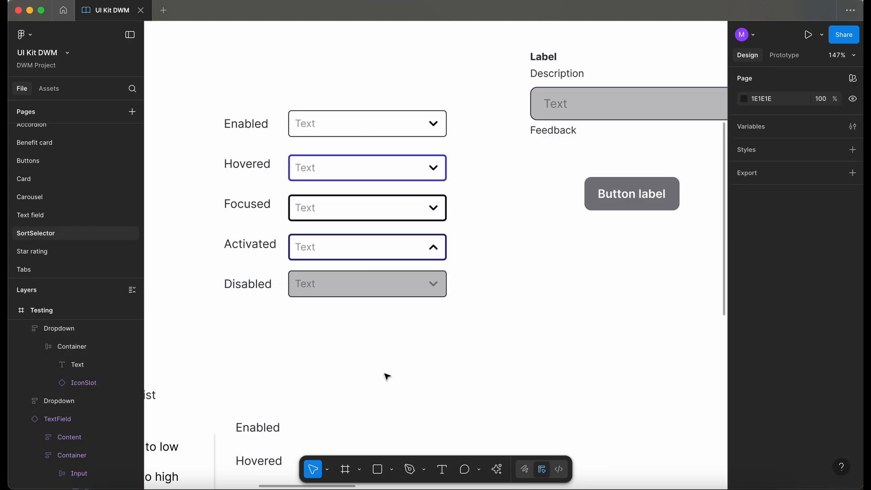
Switch the TextField instance to its Enabled state and check which colour style fills its input text.
click(595, 110)
click(821, 114)
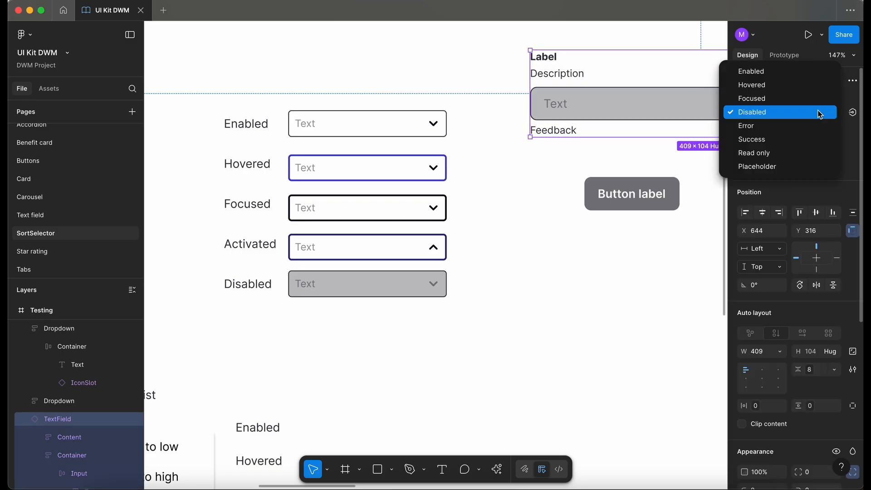
click(761, 74)
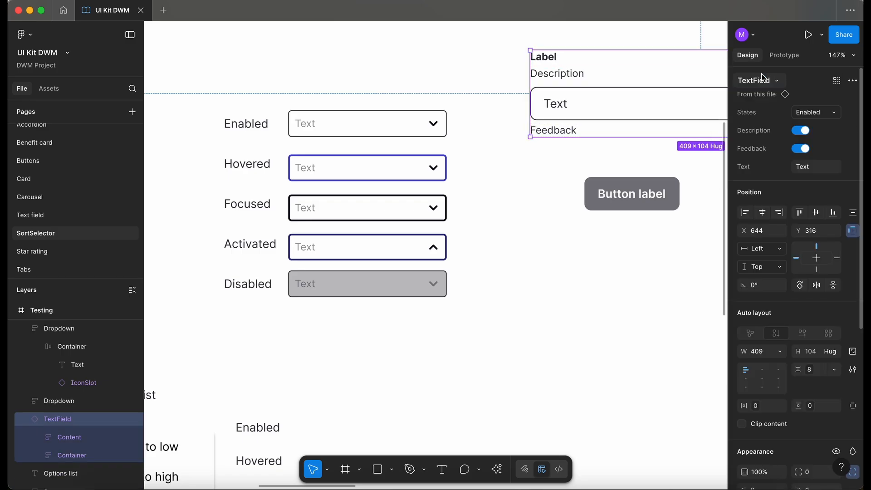
double_click(558, 106)
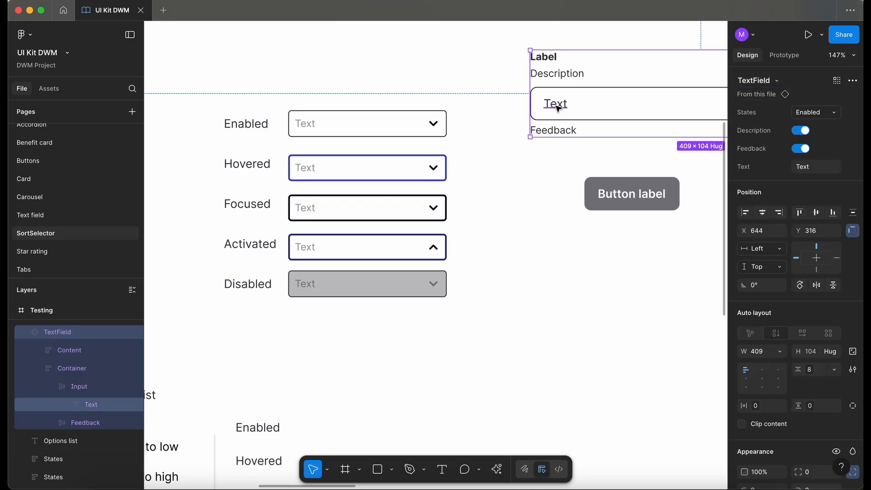
click(779, 453)
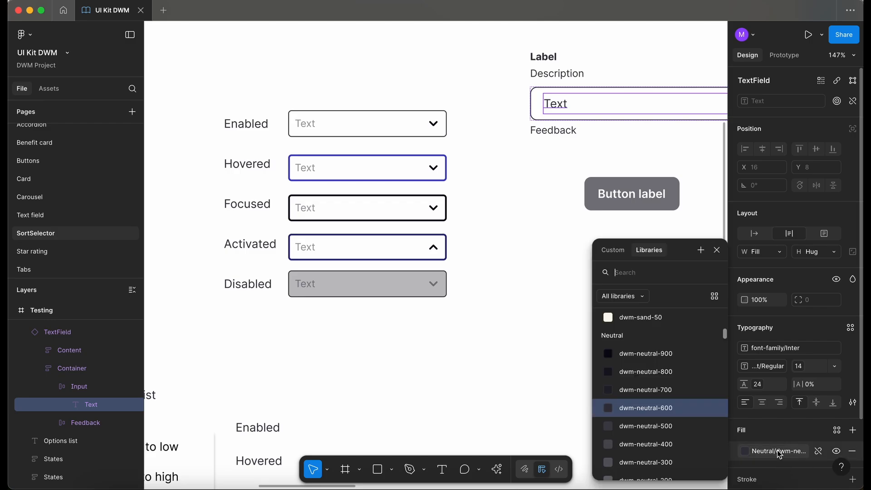
click(488, 328)
Set the Enabled dropdown's text fill to the dwm-neutral-600 colour style used in the TextField.
double_click(303, 124)
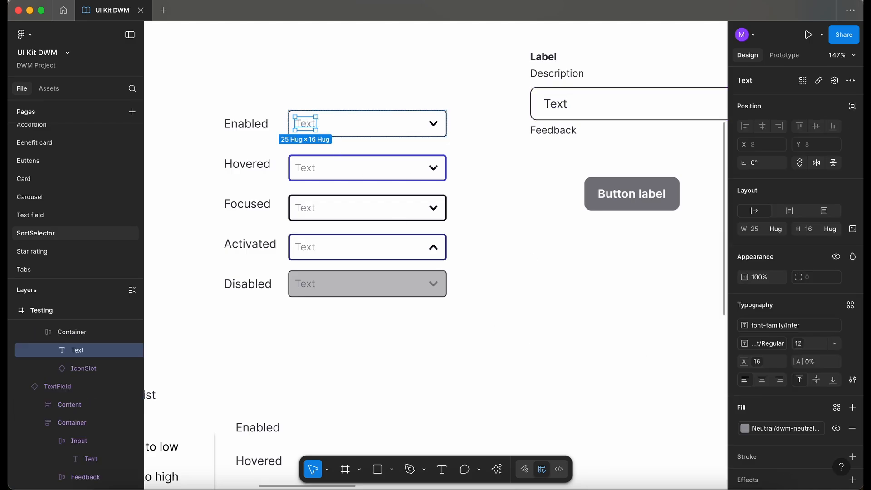
click(776, 435)
click(665, 341)
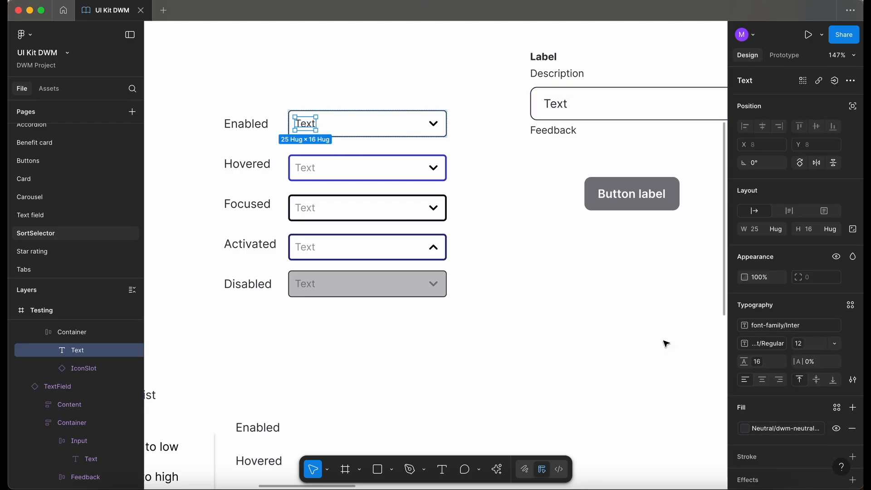
Set the TextField to its Hovered state and apply the dark neutral text fill to the Hovered dropdown's text.
super+click(303, 167)
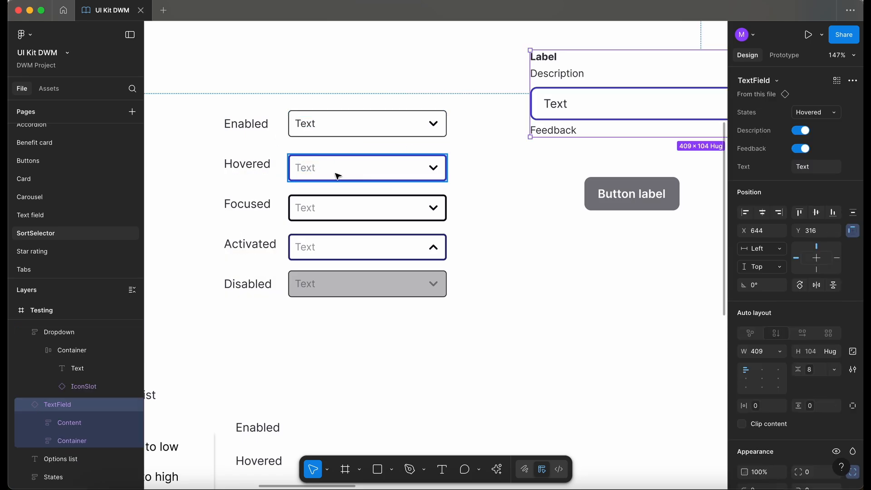
click(337, 175)
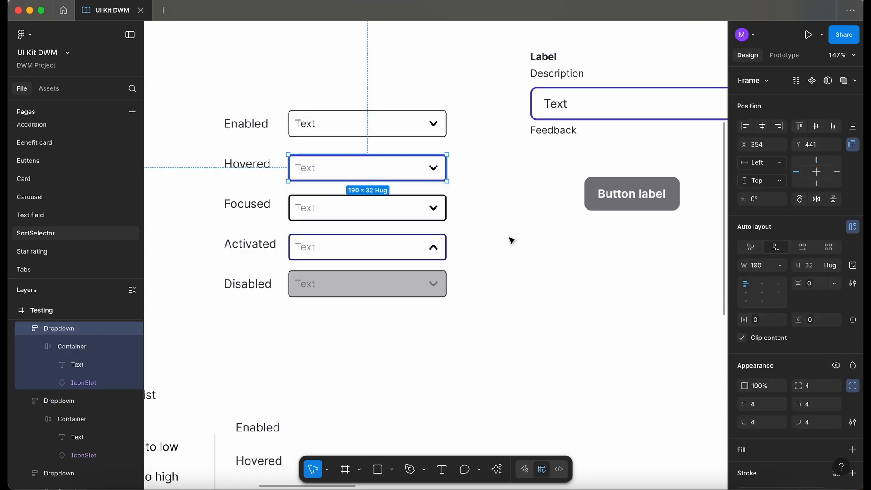
scroll(779, 448, down, 2)
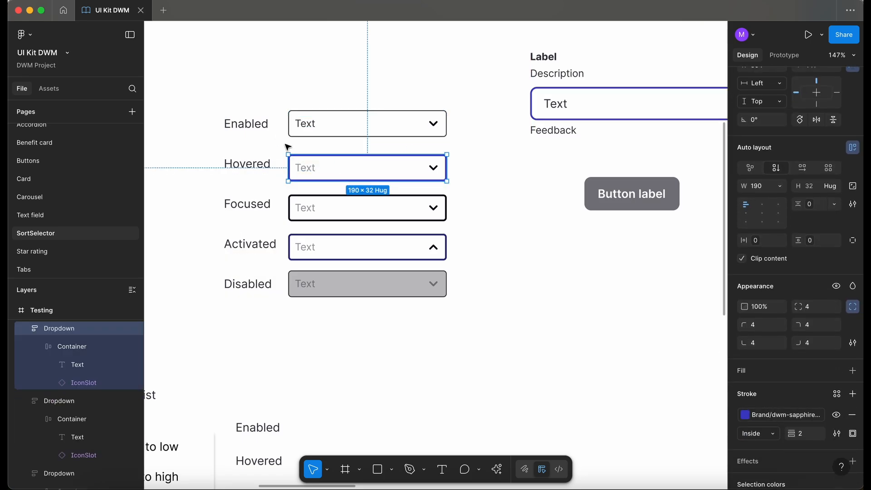
click(309, 175)
click(309, 171)
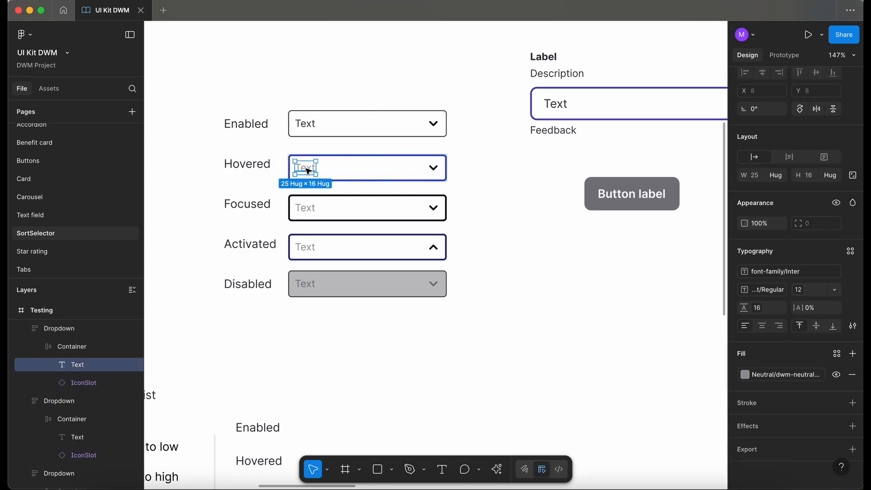
click(745, 374)
key(Escape)
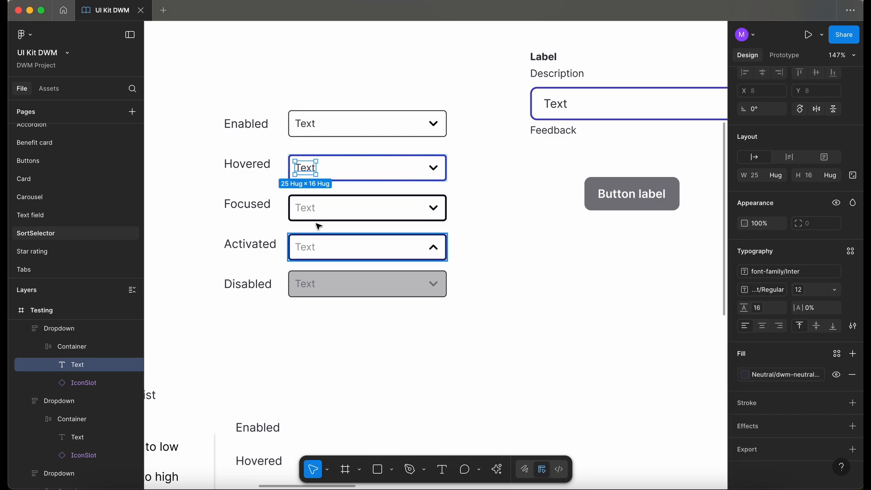
Apply the dark dwm-neutral colour style to the text of the Focused and Activated dropdowns.
super+click(303, 208)
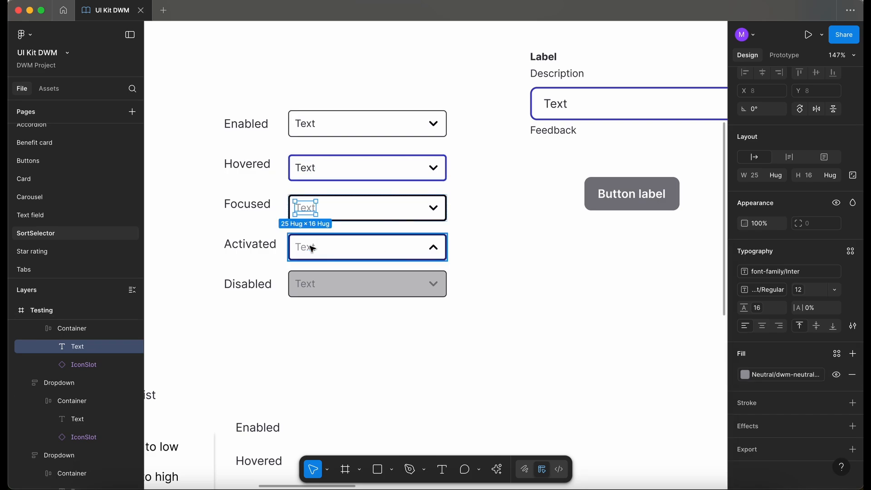
shift+super+click(311, 249)
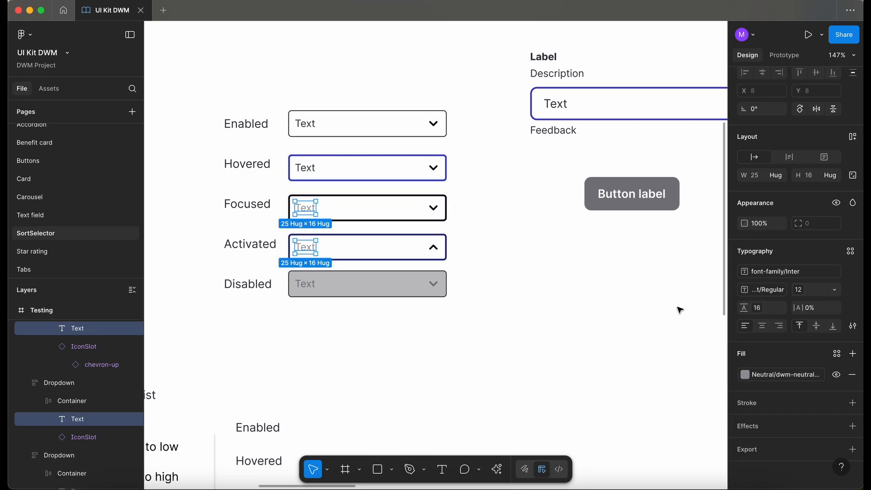
click(744, 374)
text(neu)
click(643, 414)
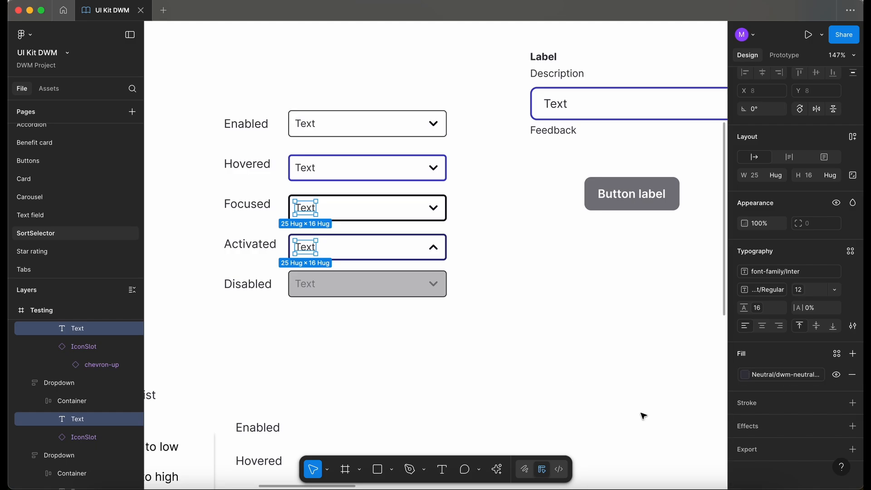
click(435, 354)
scroll(376, 348, down, 5)
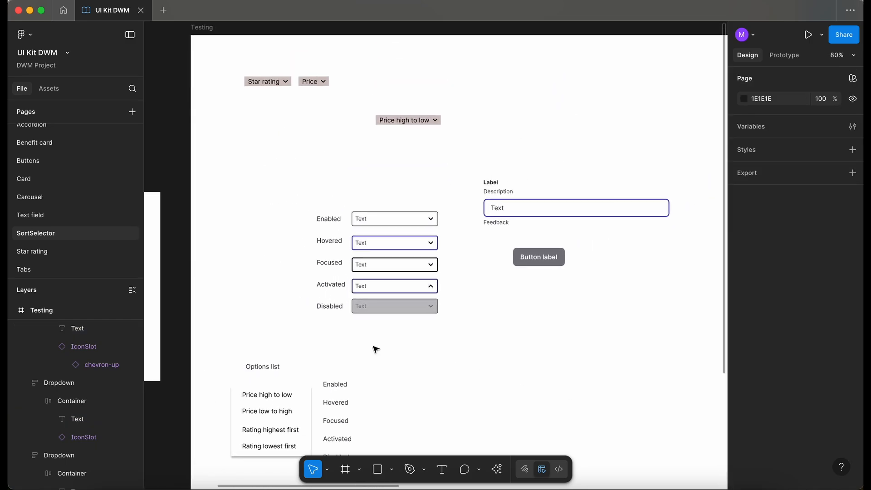
scroll(375, 348, up, 4)
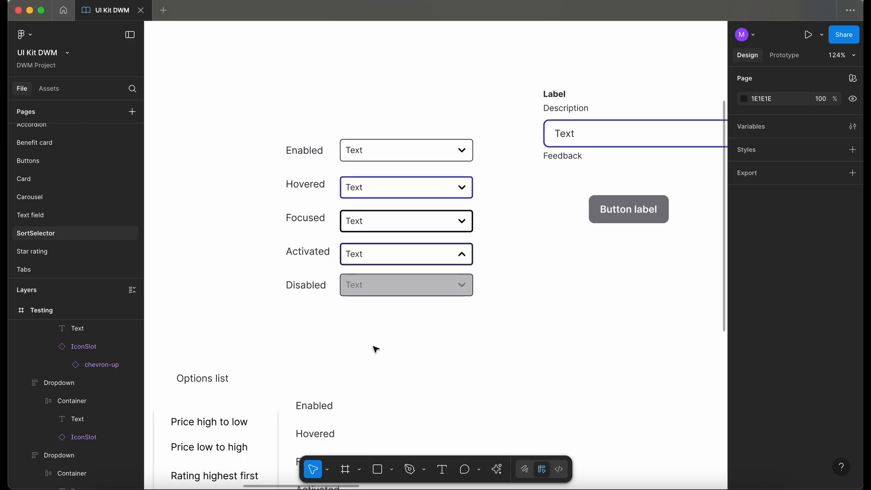
Reposition the dropdown states and the TextField and Button samples within the Testing frame, and delete the Test frame.
scroll(376, 348, down, 5)
drag(274, 225, 336, 295)
drag(500, 245, 530, 163)
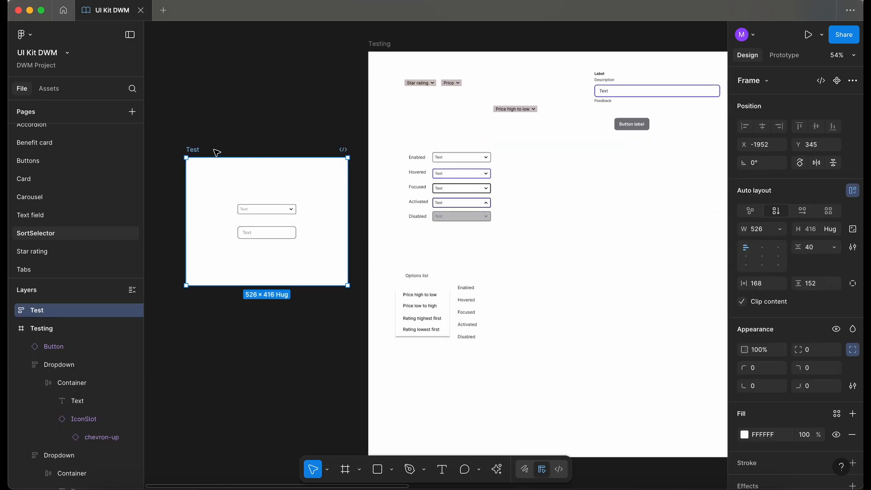
key(Delete)
Rename the Dropdown layers of the enabled, disabled and hovered states as Enabled, Disabled and Hovered.
scroll(195, 154, right, 4)
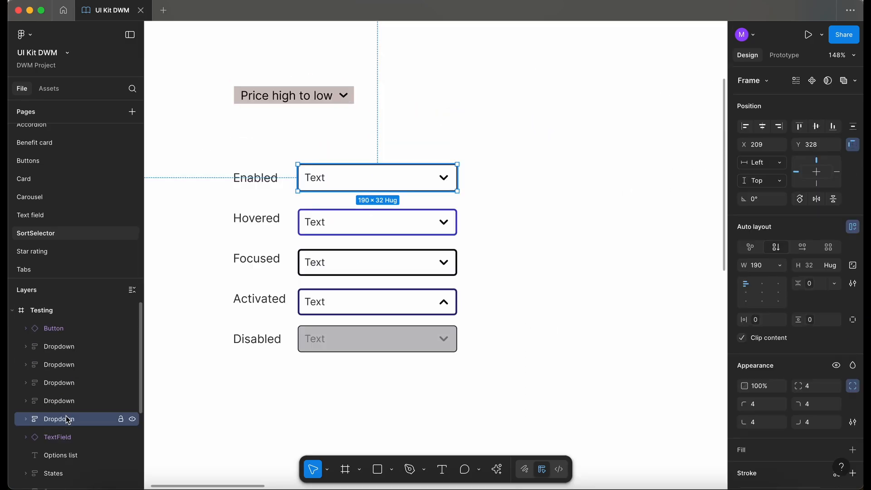
double_click(68, 420)
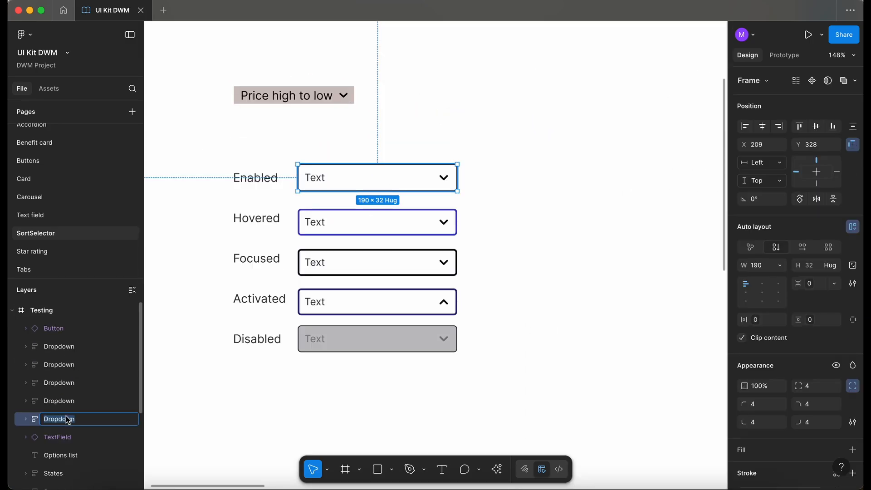
text(Enabled)
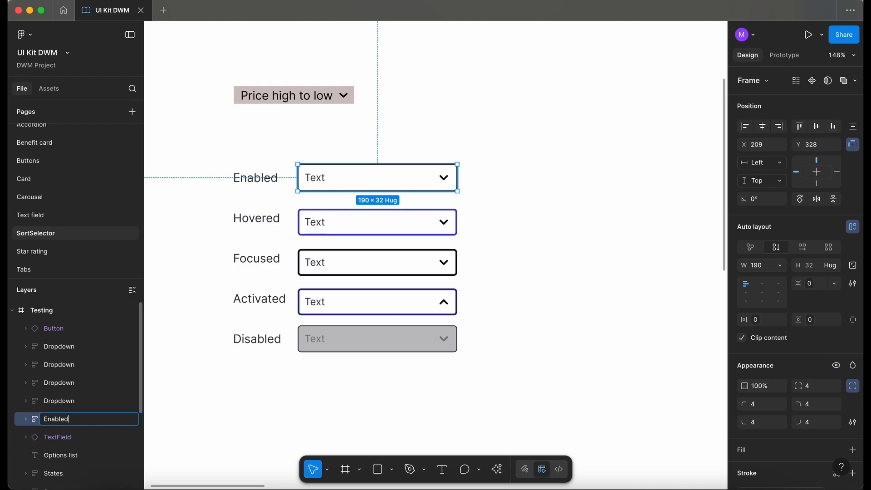
double_click(62, 401)
text(Disa)
double_click(64, 385)
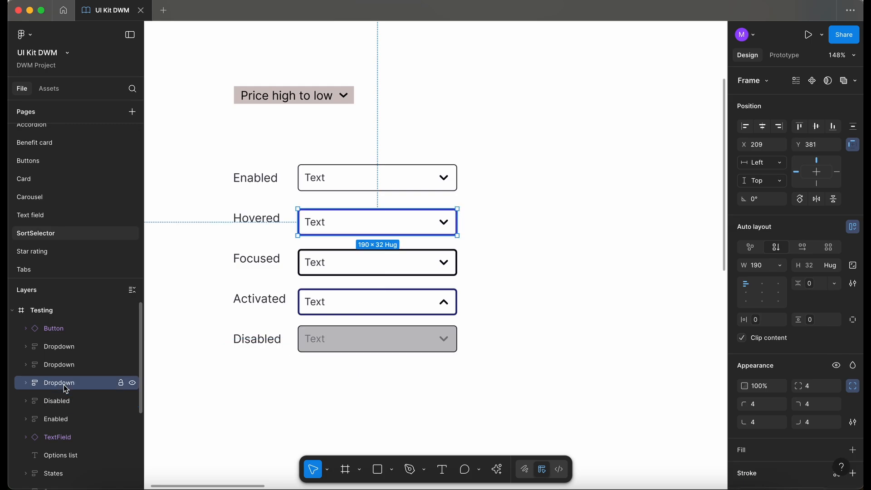
text(hovered)
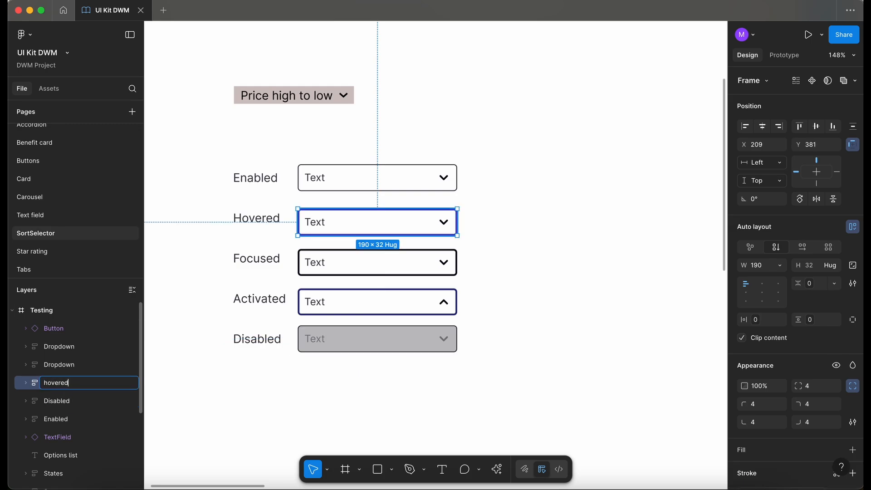
Rename the Dropdown layers of the remaining two states as Focused and Activated.
double_click(62, 366)
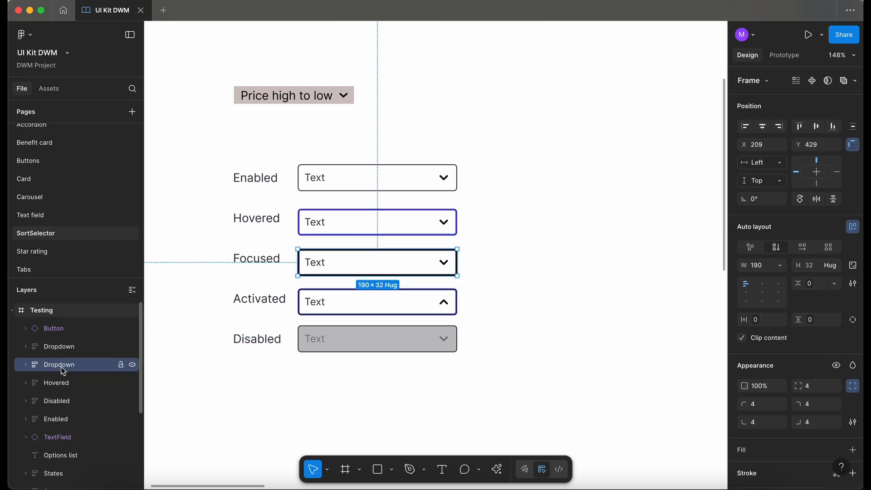
text(Foc)
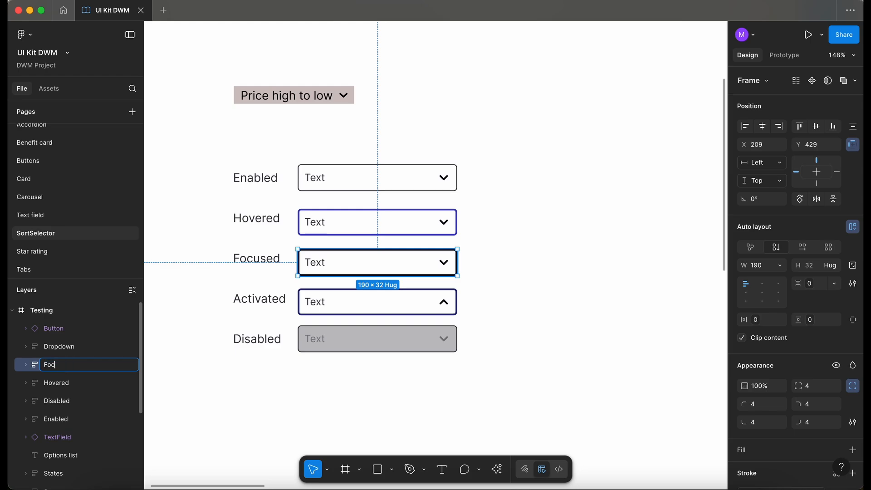
text(used)
double_click(63, 348)
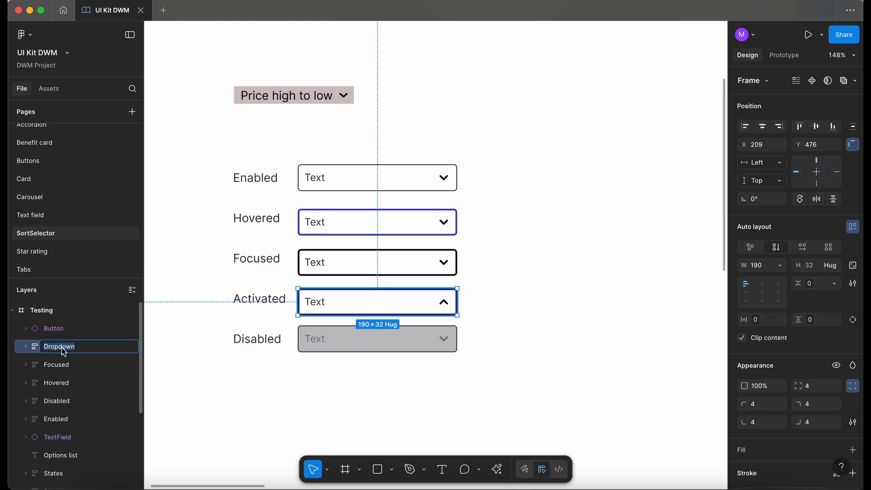
text(Activated)
key(Return)
Combine the Enabled, Hovered, Focused, Activated and Disabled dropdown frames into one component set.
scroll(348, 354, down, 5)
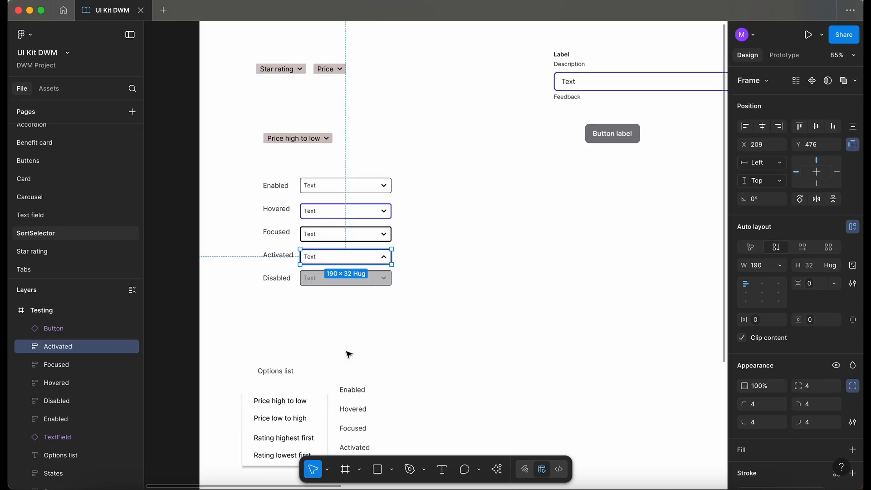
click(324, 281)
shift+click(323, 259)
shift+click(323, 235)
shift+click(323, 211)
shift+click(322, 186)
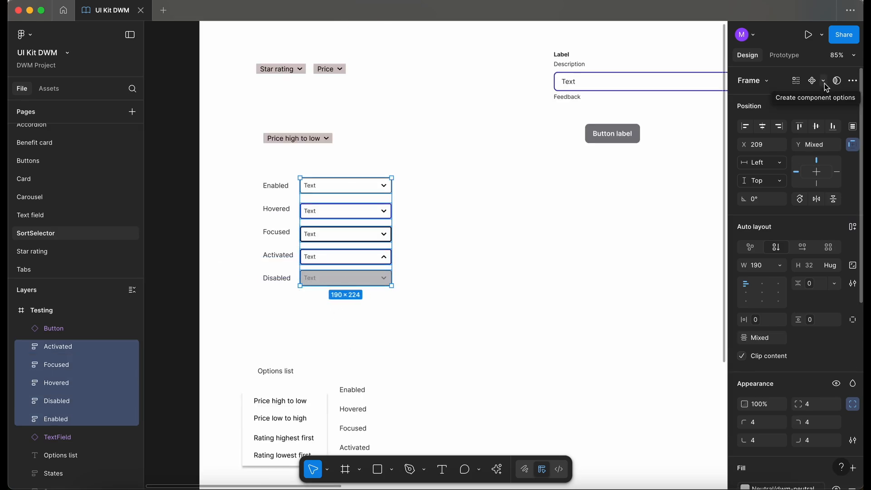
click(824, 83)
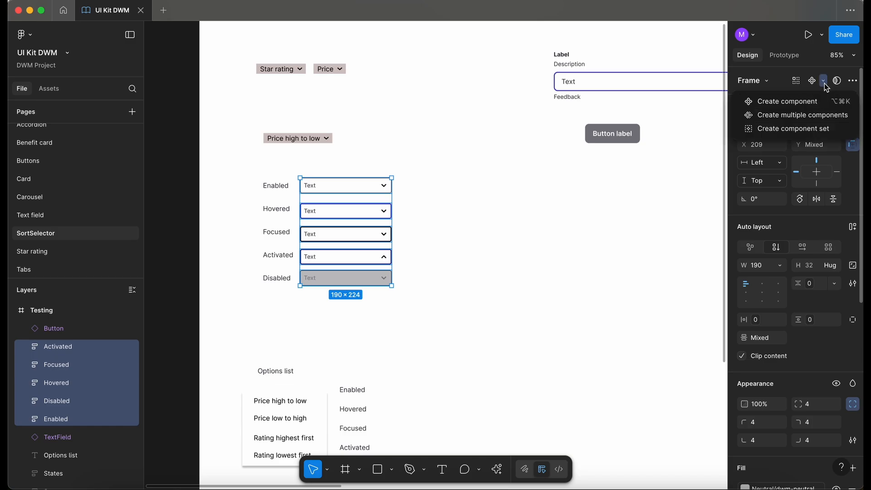
click(811, 116)
click(795, 100)
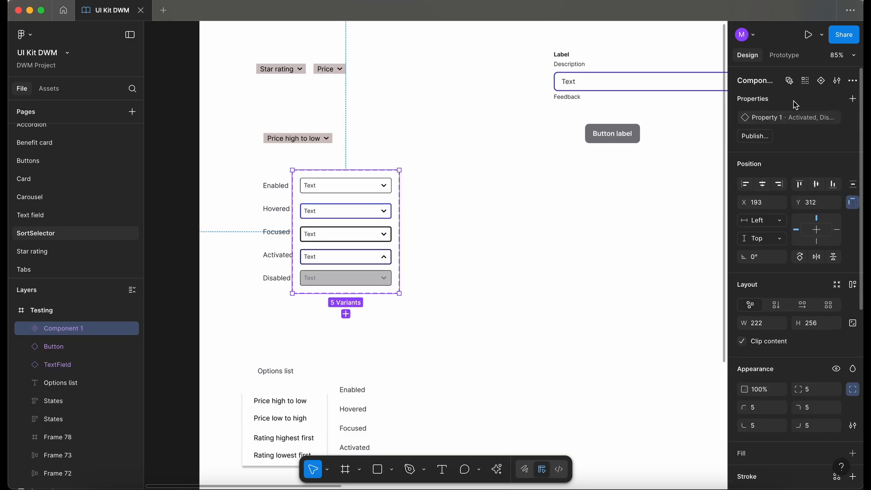
Rename the new component set as Dropdown and its variant property as States.
scroll(538, 164, up, 3)
double_click(756, 82)
text(dropdown)
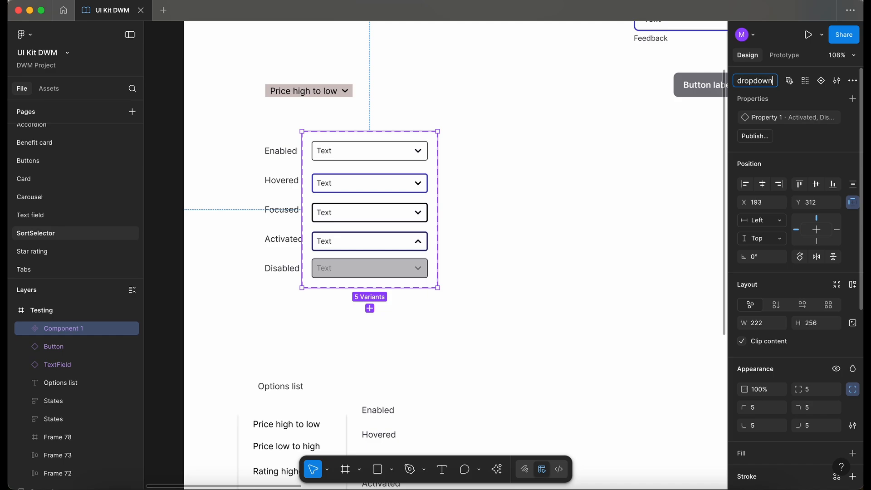
double_click(766, 115)
text(States)
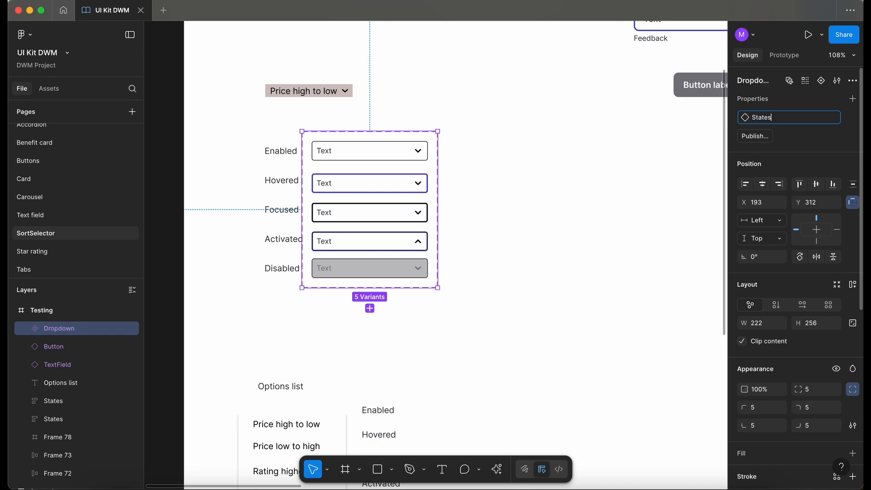
key(Return)
Reorder the States property values to Enabled, Hovered, Focused, Activated, Disabled.
drag(561, 225, 562, 183)
drag(561, 264, 564, 219)
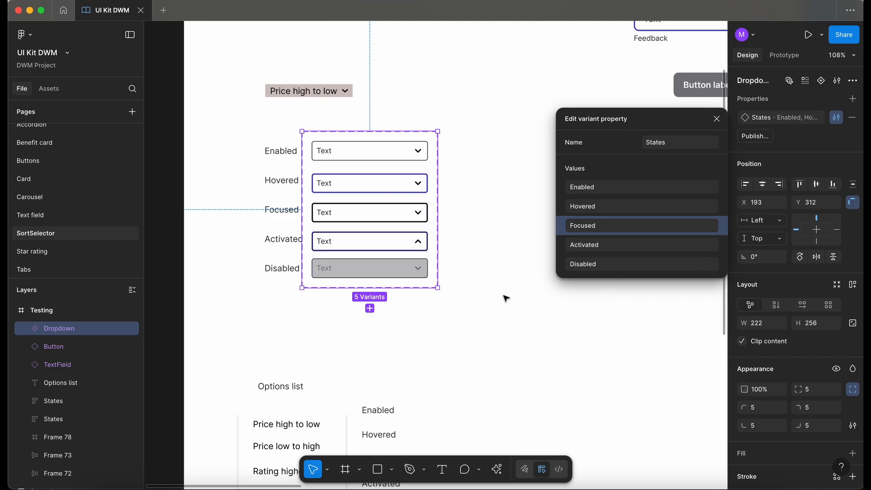
click(505, 296)
Move the Dropdown component set into the Sort selector frame's Container, beside its column of state labels.
drag(283, 234, 692, 217)
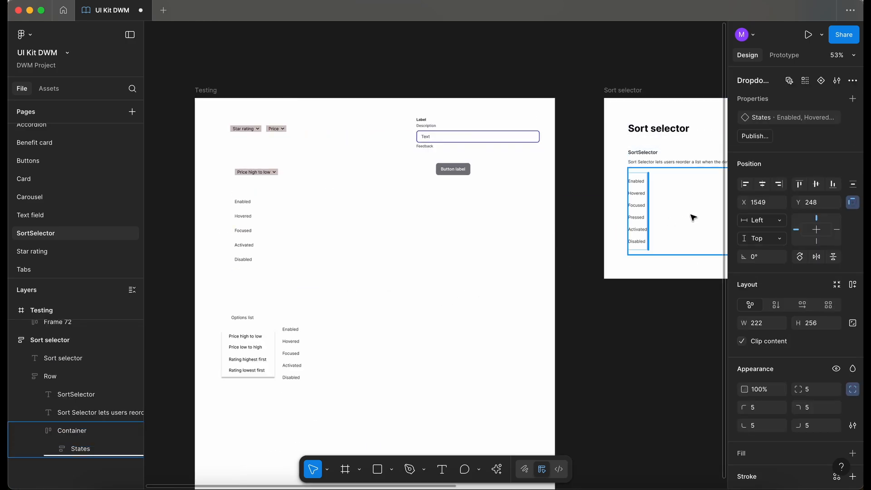
scroll(658, 195, right, 5)
scroll(658, 195, down, 2)
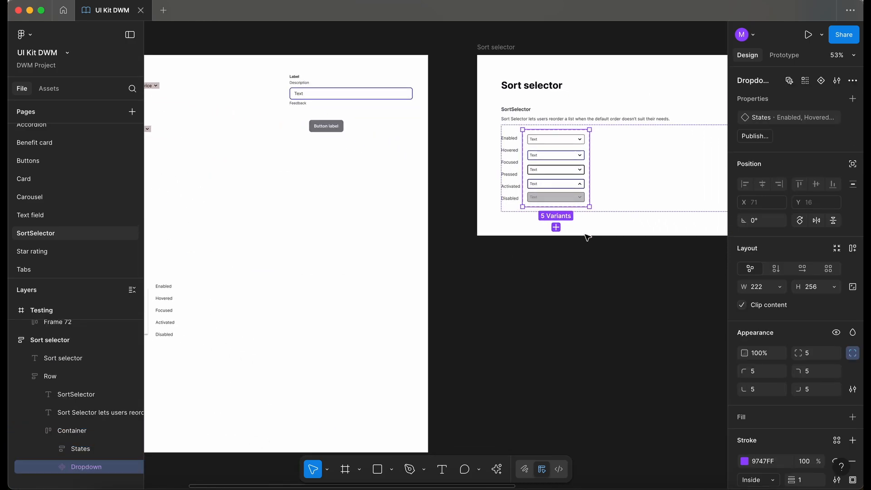
Place an instance of the Enabled dropdown variant in the empty area of the Testing frame, below the button sample.
scroll(601, 170, up, 5)
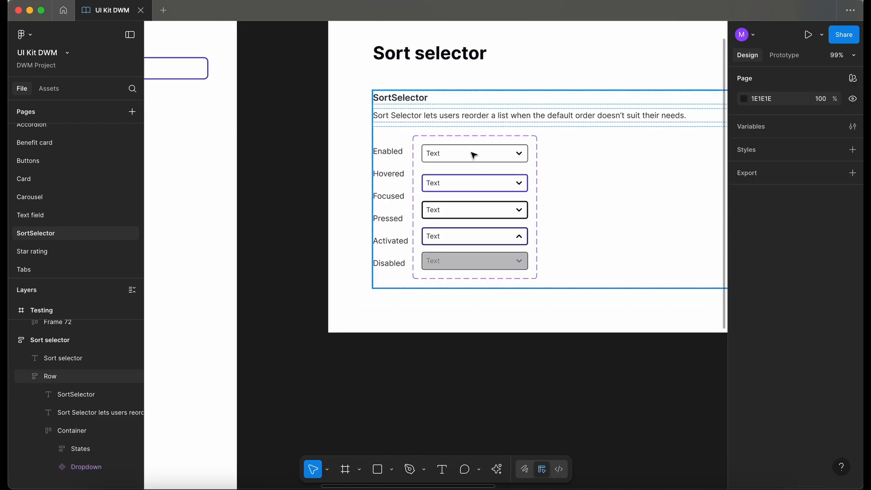
double_click(474, 155)
double_click(474, 155)
double_click(474, 155)
scroll(474, 155, left, 1)
scroll(474, 155, down, 1)
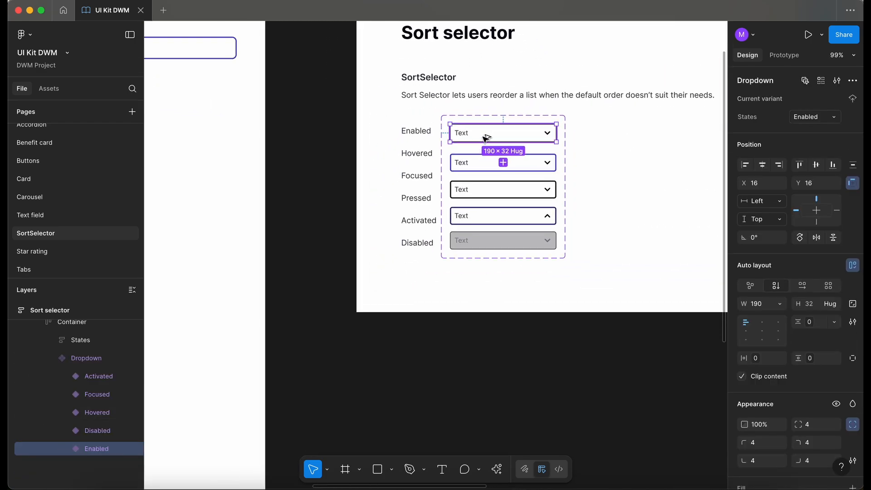
drag(490, 137, 212, 291)
scroll(212, 291, left, 3)
scroll(212, 291, down, 1)
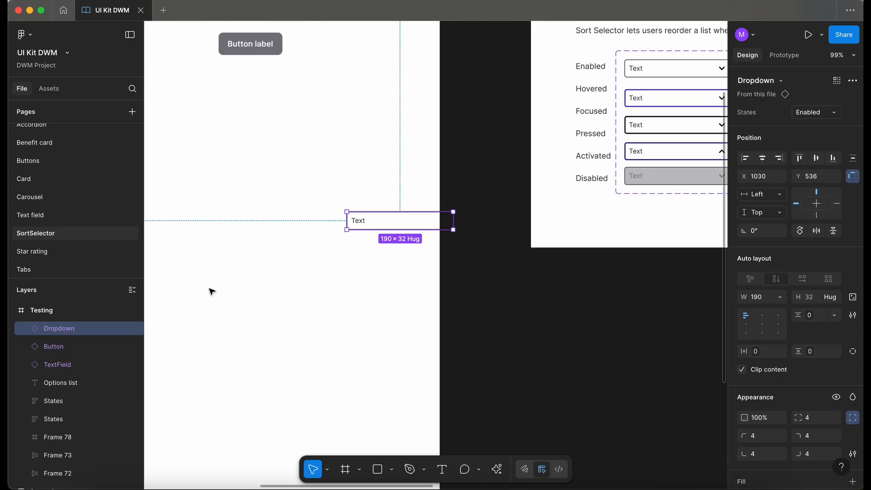
drag(388, 218, 352, 233)
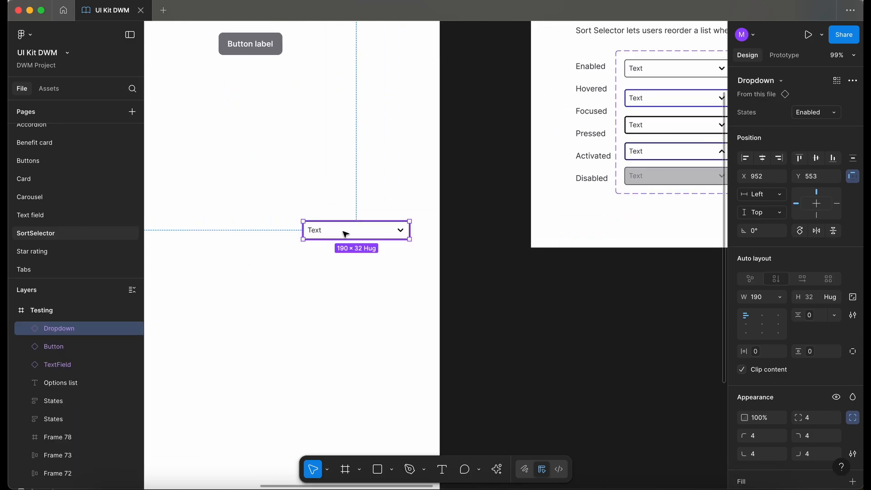
Test the dropdown instance by switching its States property through Hovered, Focused, Activated and Disabled, and back to Enabled.
scroll(502, 198, left, 2)
scroll(502, 198, down, 3)
scroll(502, 198, up, 6)
scroll(497, 200, right, 5)
scroll(495, 200, left, 5)
click(809, 114)
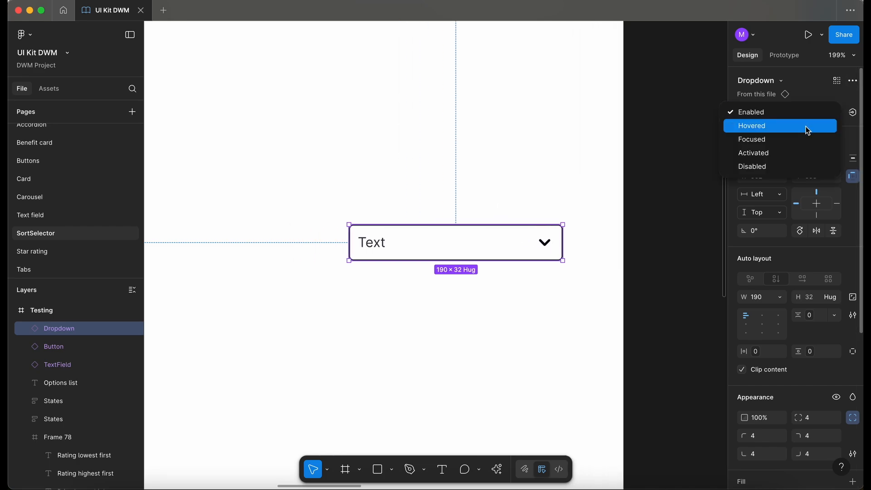
click(808, 128)
click(811, 114)
click(810, 126)
click(812, 115)
click(811, 124)
click(810, 119)
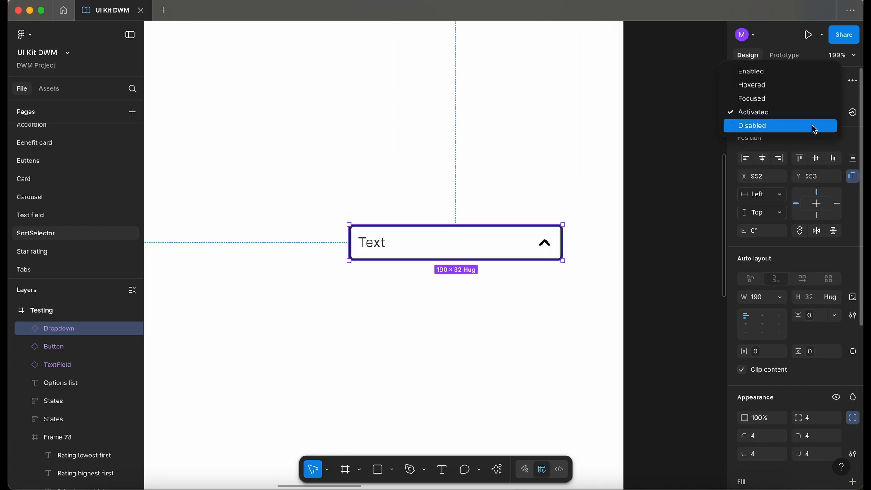
click(813, 125)
click(814, 115)
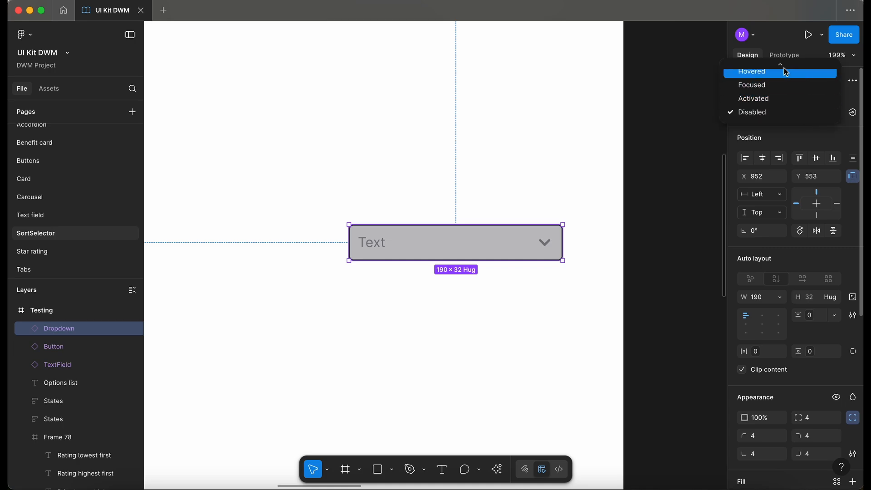
click(784, 69)
Rename the Dropdown component set as SortSelector.
click(420, 139)
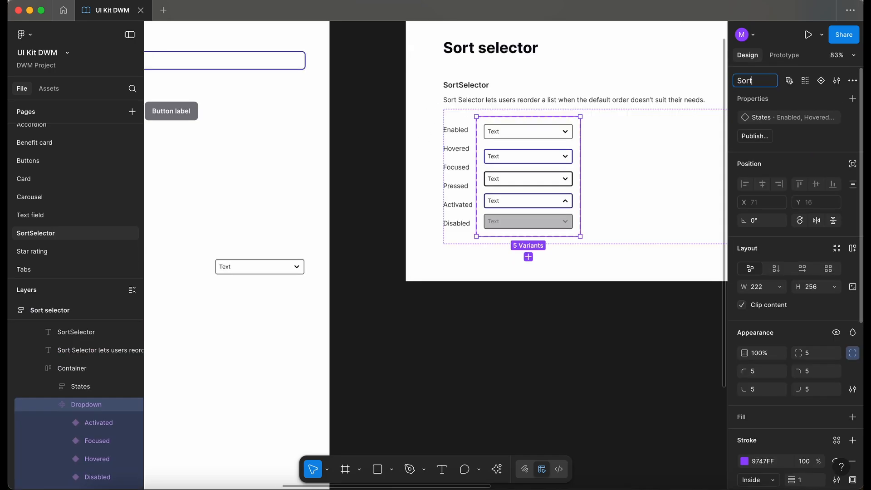
text(tor)
key(Return)
Move the SortSelector instance slightly upward in the Testing frame.
click(273, 267)
scroll(365, 239, up, 2)
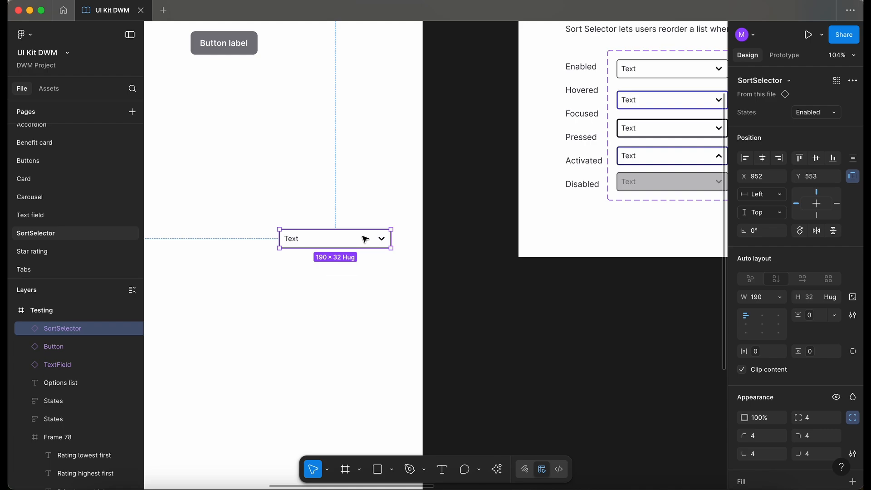
drag(360, 245, 359, 212)
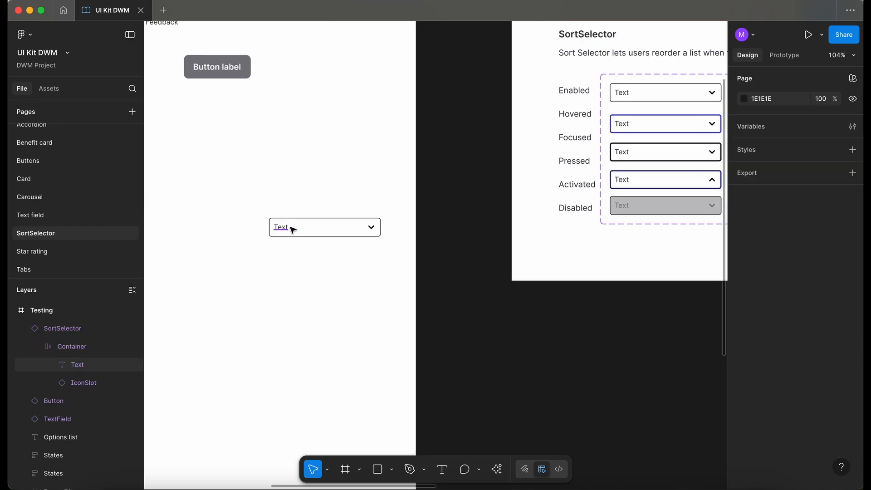
Create a text property named "Text label" with the value "Text" for the text layers of all five SortSelector variants.
super+click(285, 228)
scroll(366, 223, up, 2)
scroll(367, 223, right, 2)
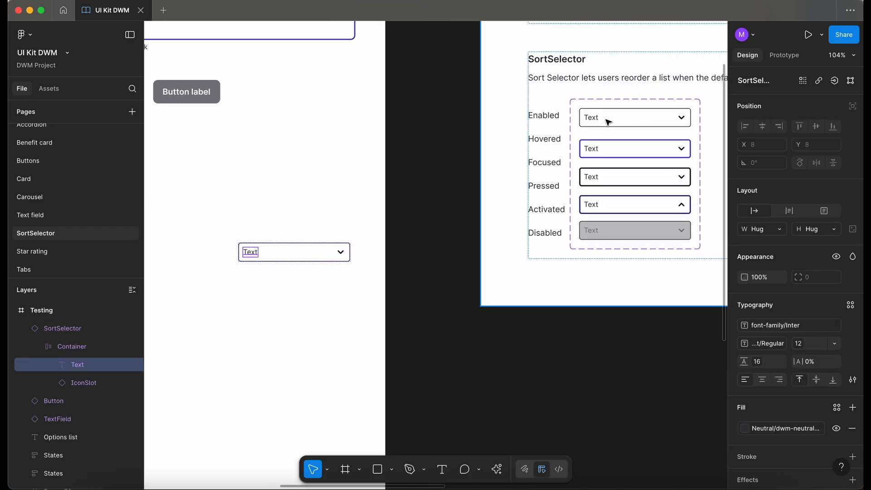
scroll(590, 121, right, 3)
super+click(538, 132)
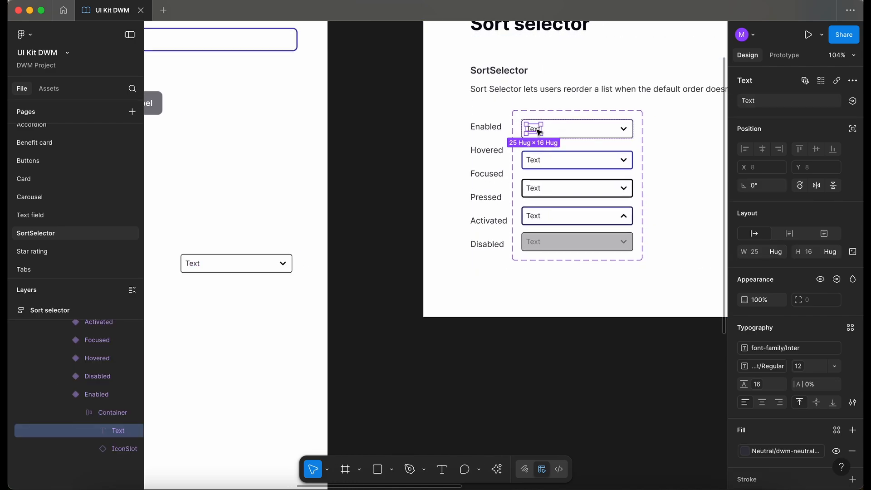
click(806, 81)
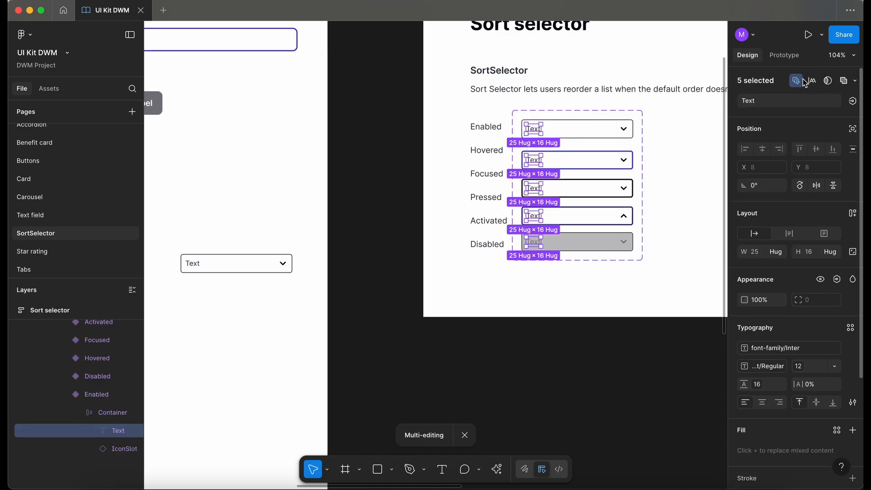
click(855, 105)
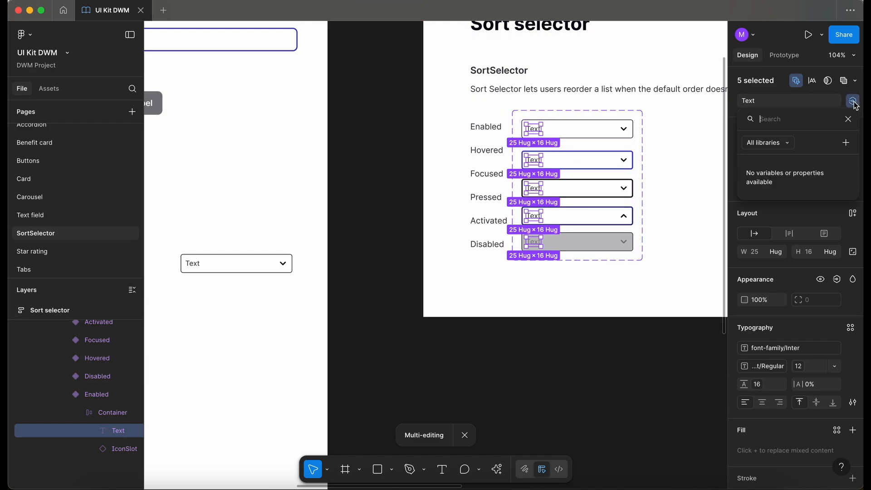
click(846, 143)
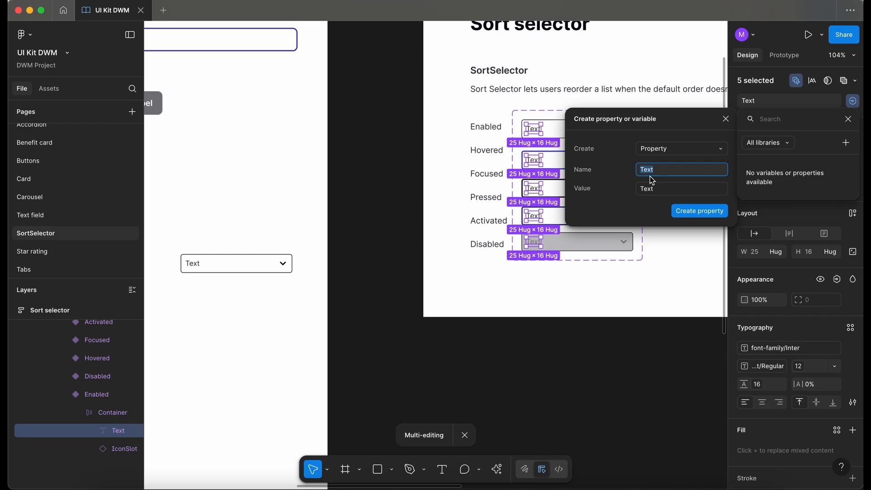
text(te)
key(BackSpace)
text(T)
click(701, 213)
Test the new property on the SortSelector instance in the Testing frame by setting its Text label to "Long text string".
scroll(327, 234, left, 5)
click(370, 205)
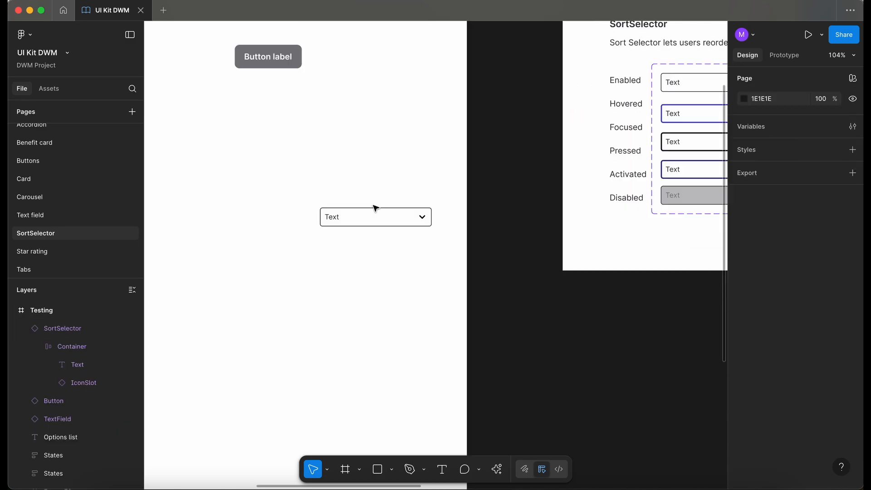
click(347, 221)
click(823, 132)
click(821, 133)
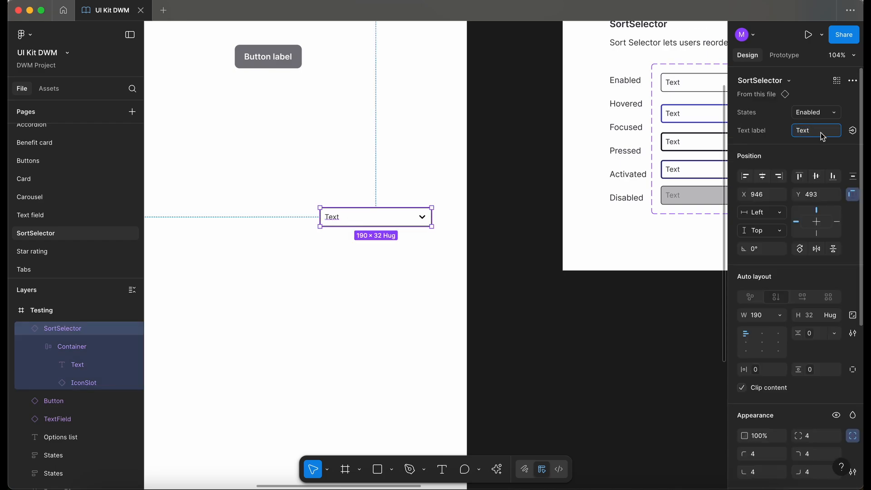
key(super+a)
text(Long text string)
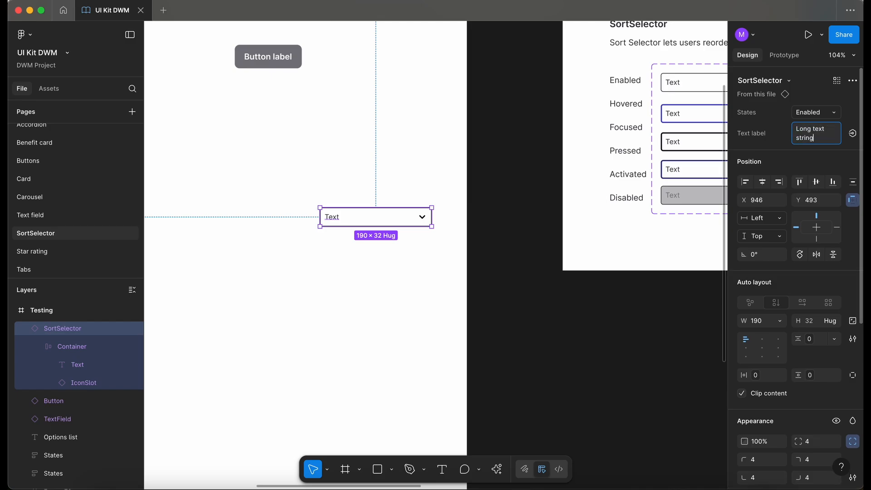
click(428, 262)
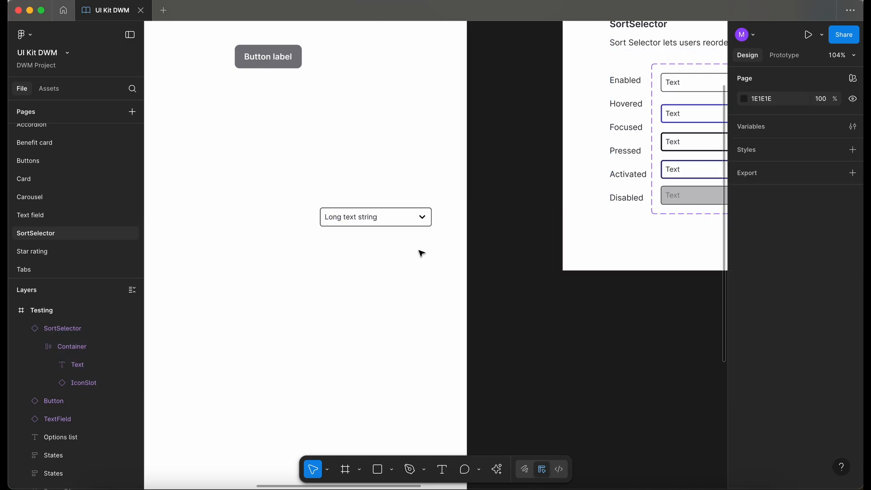
Switch the test instance's States property to Activated to check the label override in that variant.
click(383, 213)
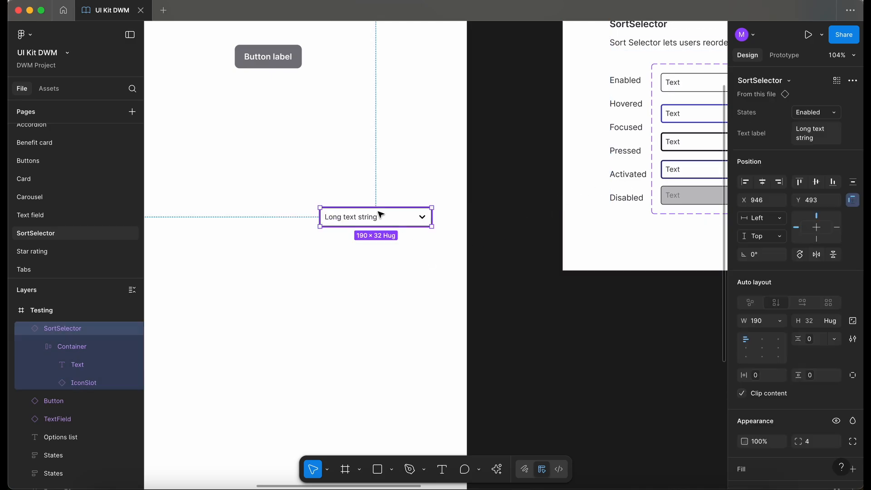
click(815, 112)
click(775, 147)
click(418, 273)
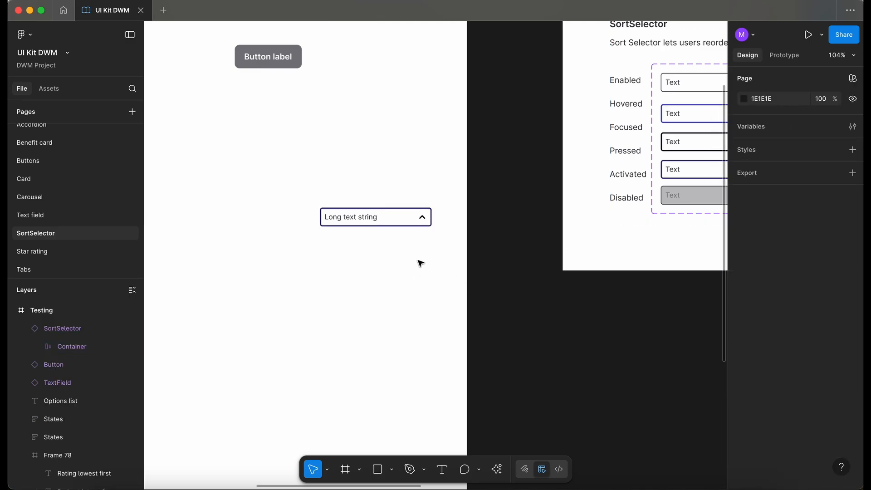
click(411, 219)
click(429, 247)
Delete the SortSelector test instance from the Testing frame.
scroll(400, 247, down, 3)
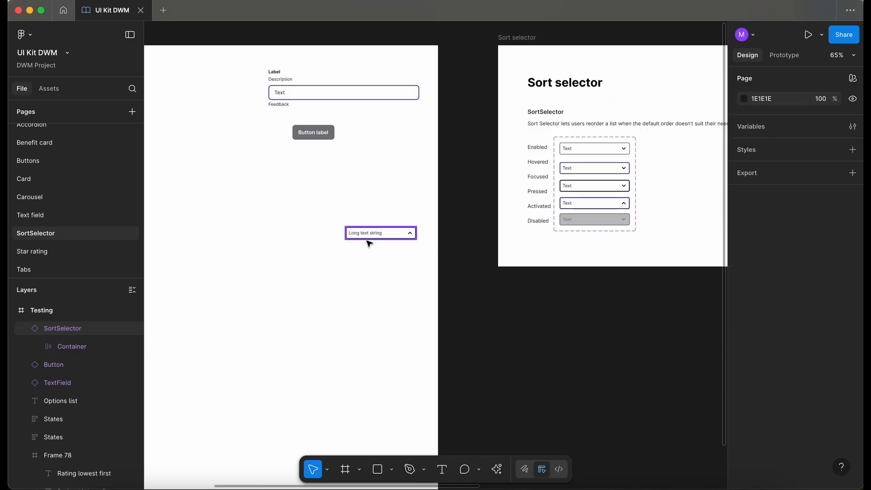
click(371, 240)
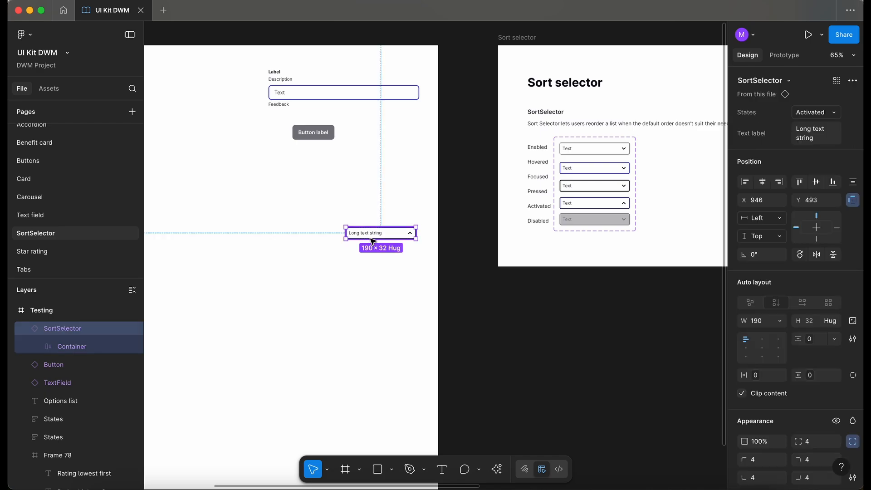
key(Delete)
scroll(372, 241, down, 5)
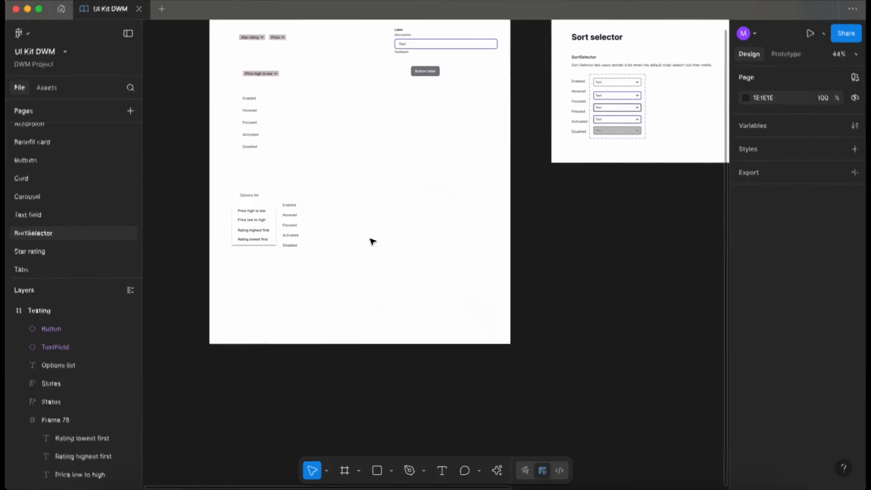